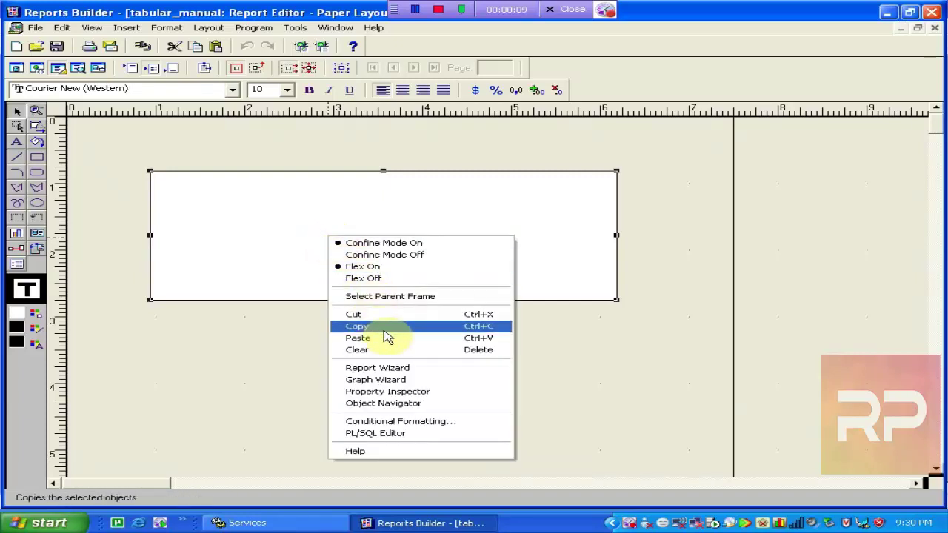
Rename the selected frame as M_Report_GROUP in its properties and return to the paper layout.
click(406, 397)
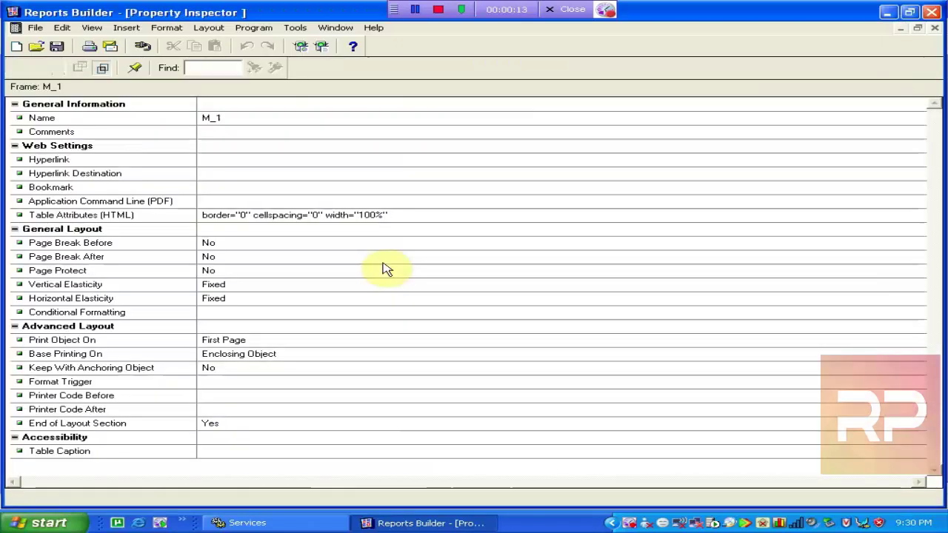
click(232, 117)
click(239, 118)
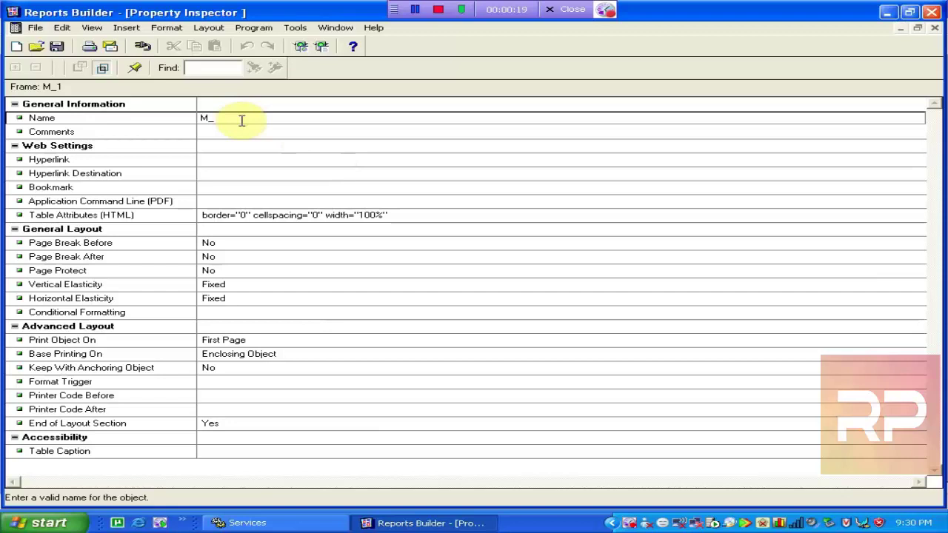
text(Report_GROUP)
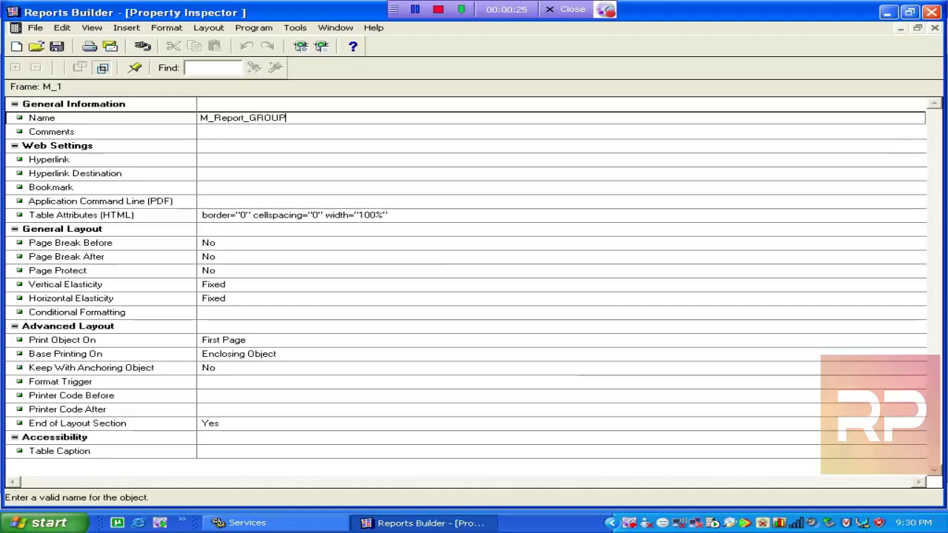
click(291, 158)
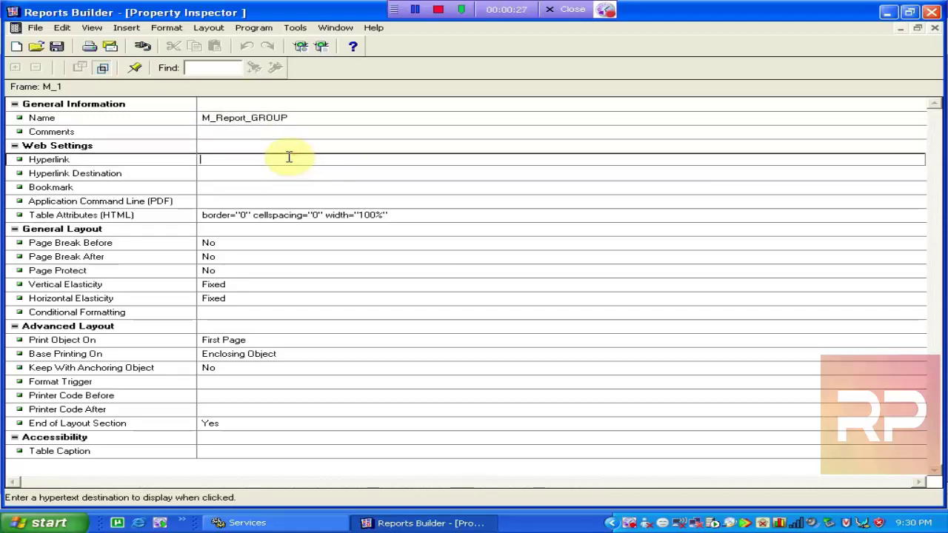
click(935, 28)
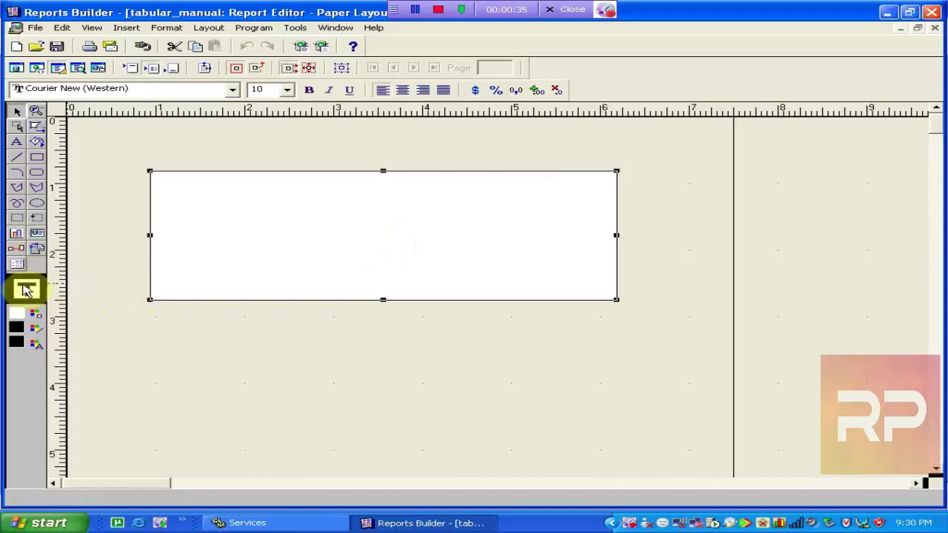
Try a pale yellow and a pale green fill colour on the frame.
click(35, 313)
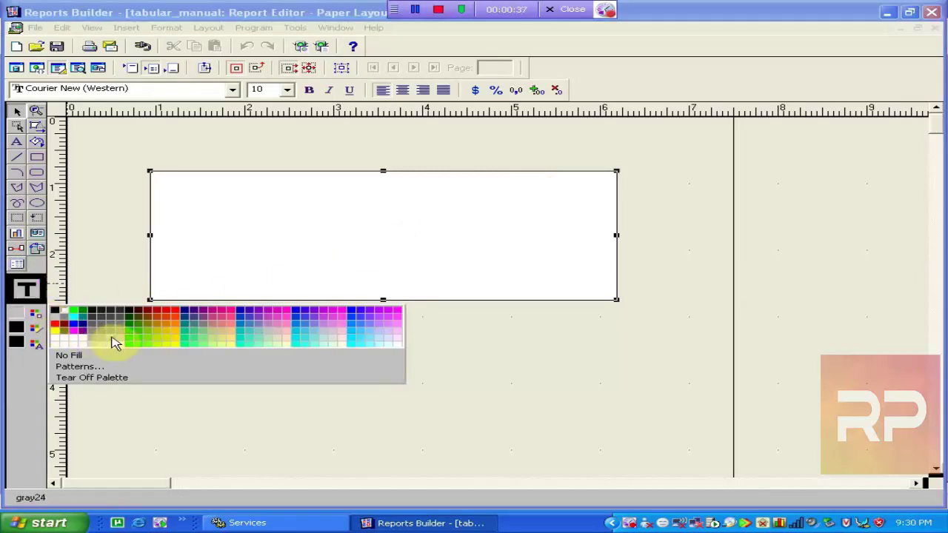
click(232, 350)
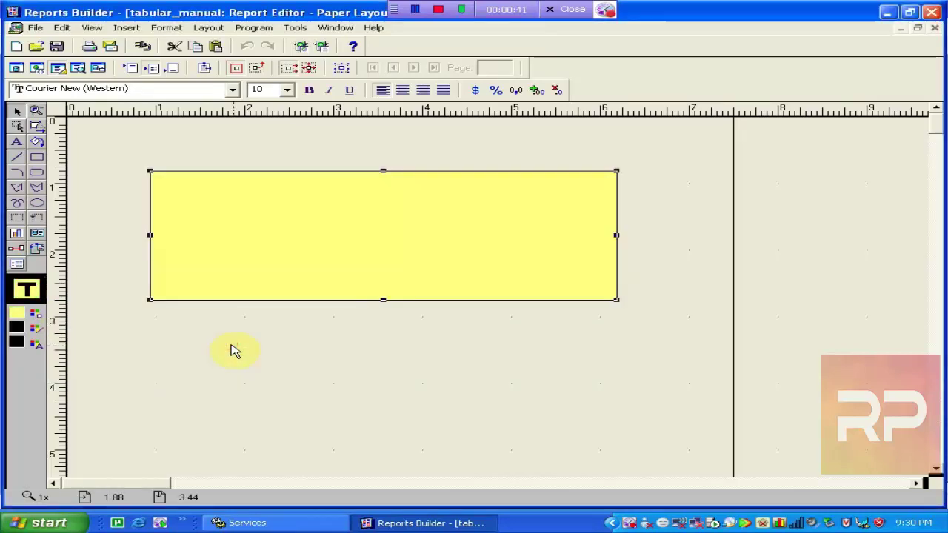
click(38, 313)
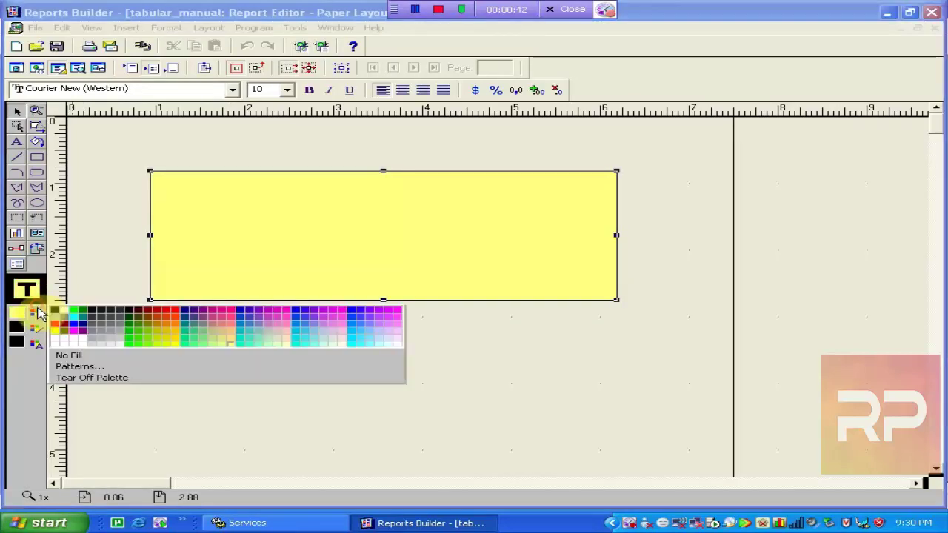
click(270, 344)
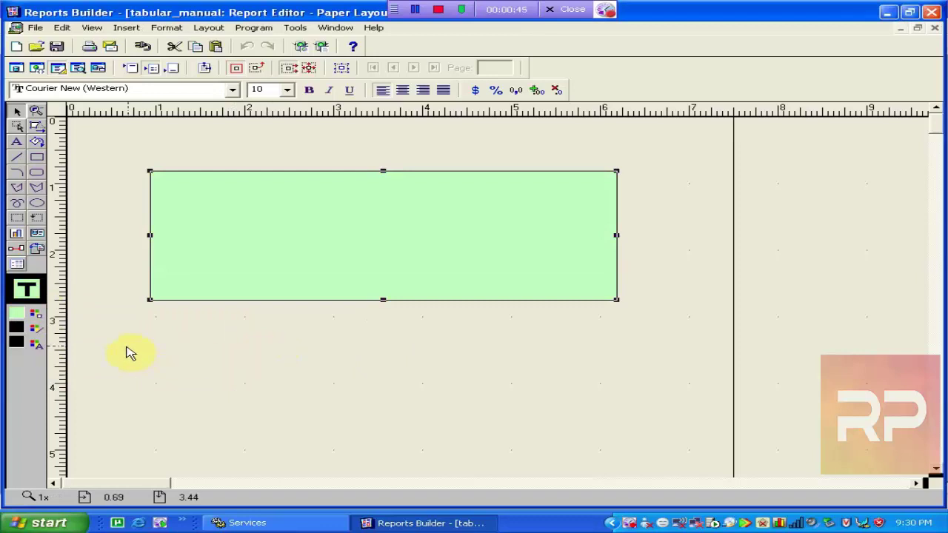
Fill the frame with pale cyan and extend it downward to about the 3-inch ruler mark, keeping its upper edge.
click(34, 313)
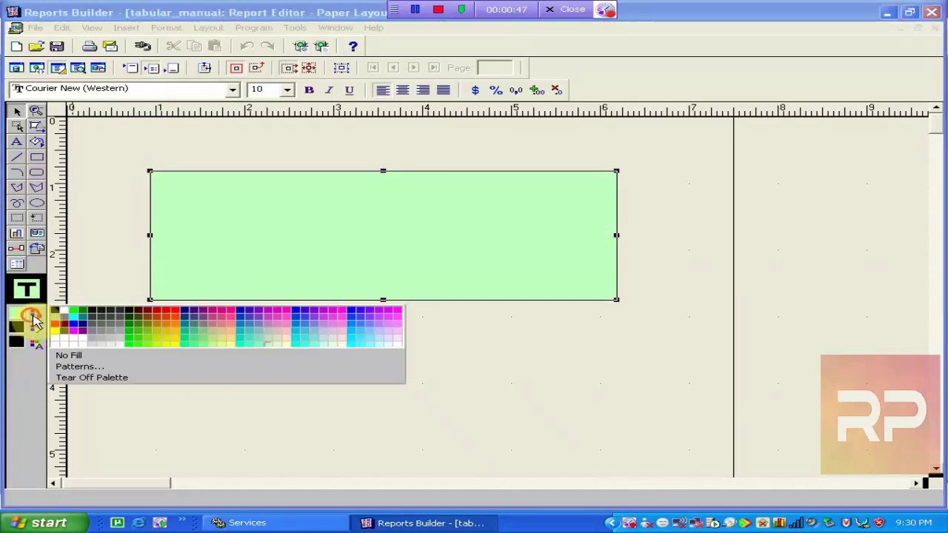
click(389, 345)
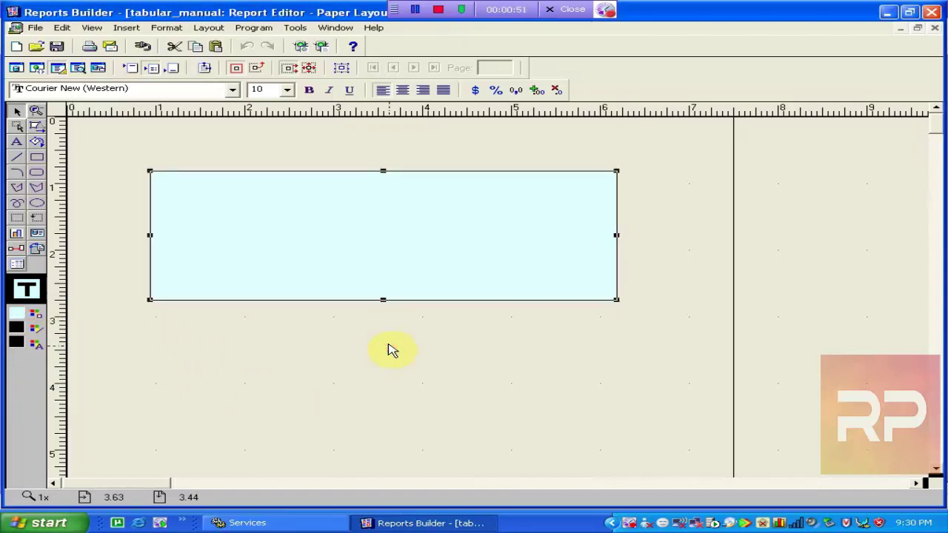
drag(343, 229, 348, 239)
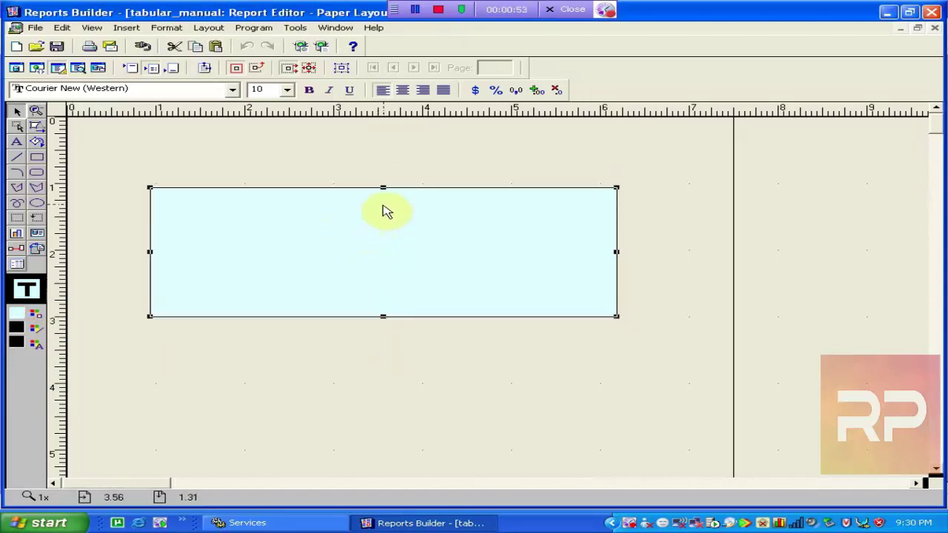
drag(385, 189, 388, 170)
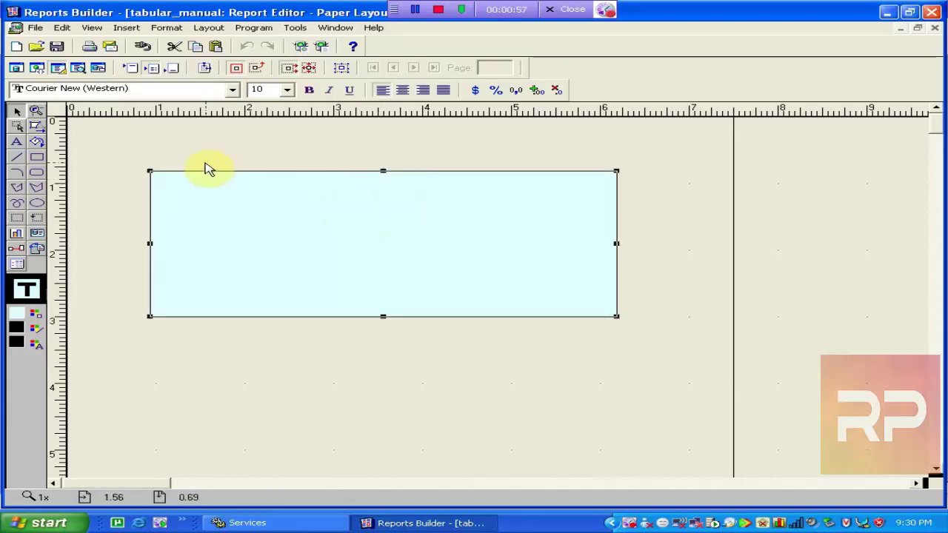
Draw a thin inner frame about 5.2 by 0.25 inches across the upper part of the cyan frame.
click(18, 218)
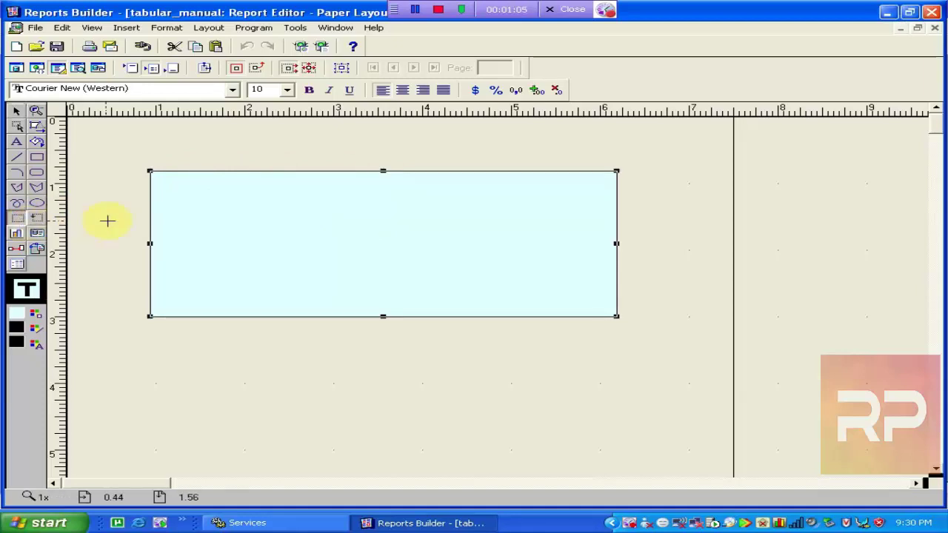
drag(157, 184, 616, 200)
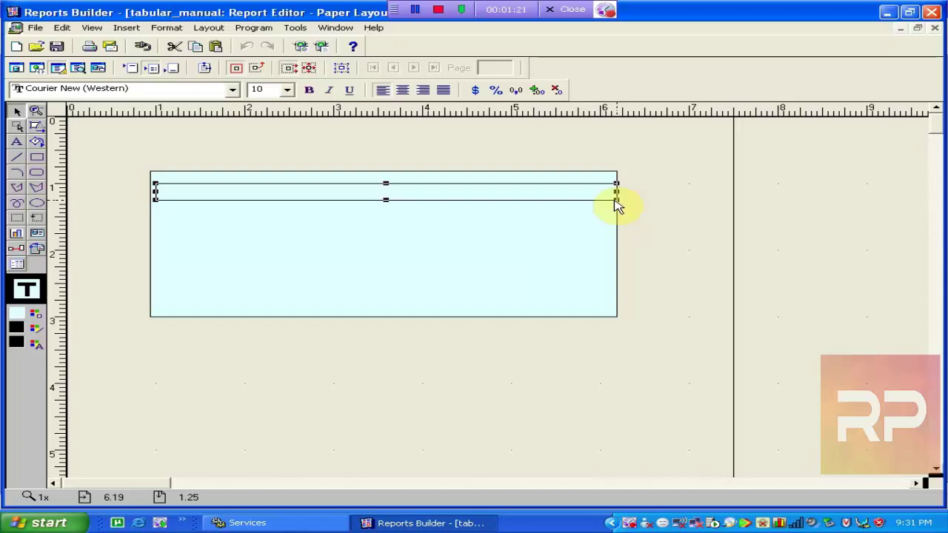
Try nudging the inner frame down and back up with flex mode on to test how the outer frame resizes.
key(Down)
key(Down)
key(Down)
key(Down)
key(Down)
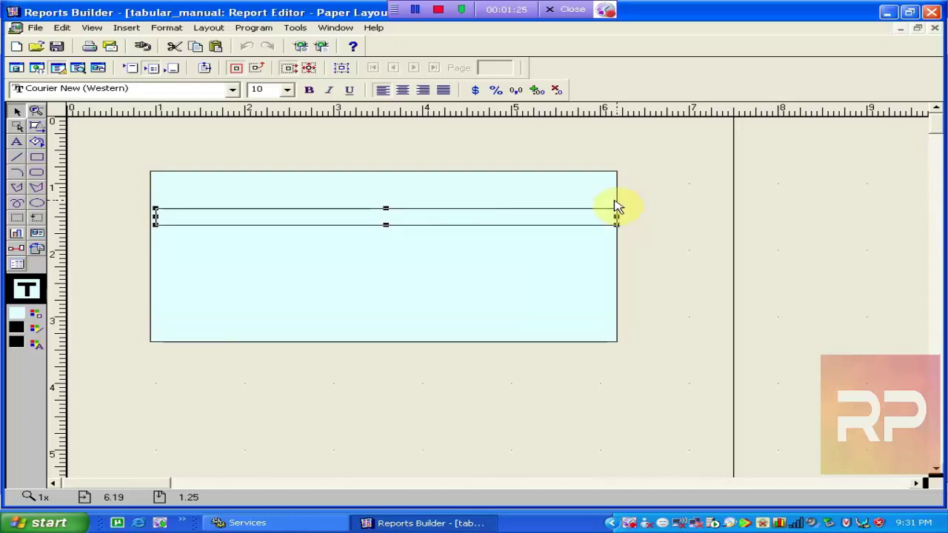
key(Up)
key(Up)
key(Up)
key(ctrl+z)
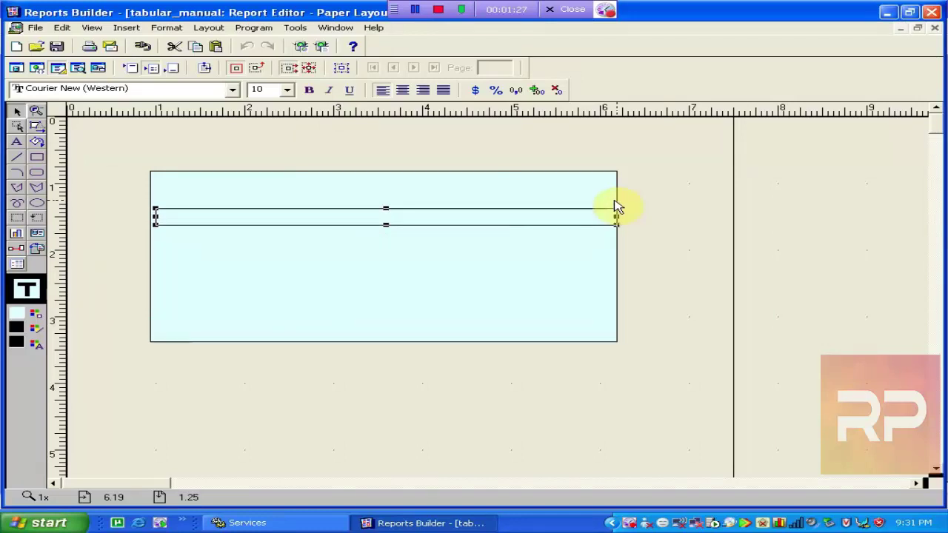
key(Down)
key(Down)
key(ctrl+z)
key(Up)
key(Up)
key(Up)
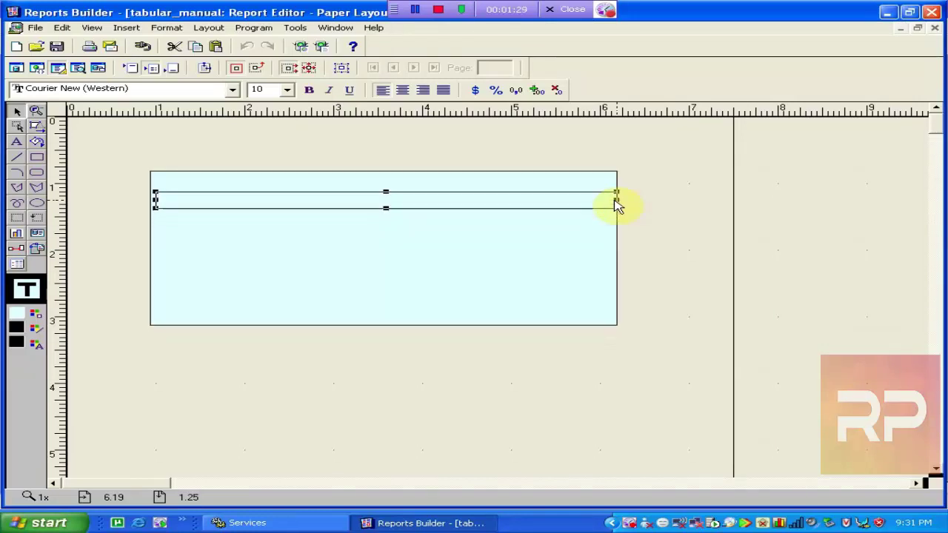
key(Up)
key(Up)
Try nudging the inner frame to the right and back with flex mode on to test the outer frame's width.
key(Right)
key(Right)
key(Right)
key(Right)
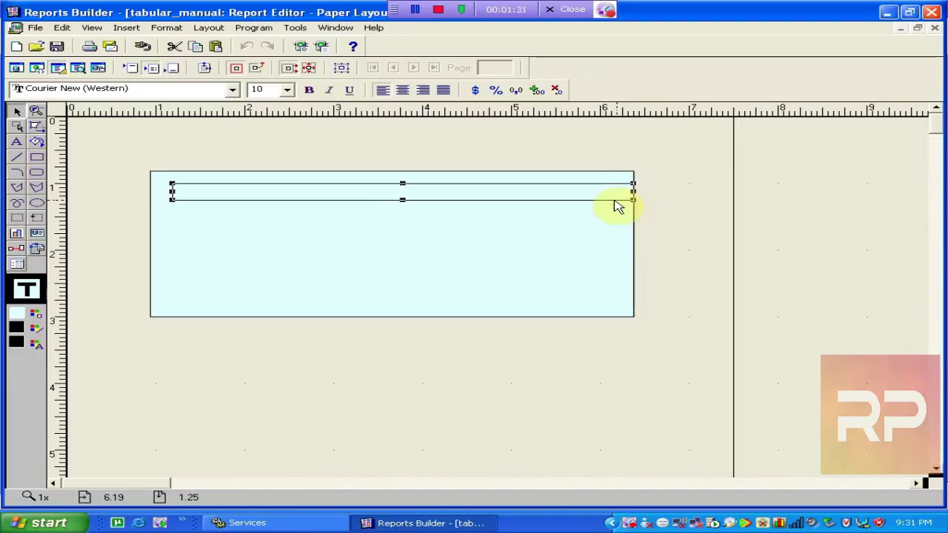
key(Left)
key(Left)
key(Left)
key(Left)
key(Left)
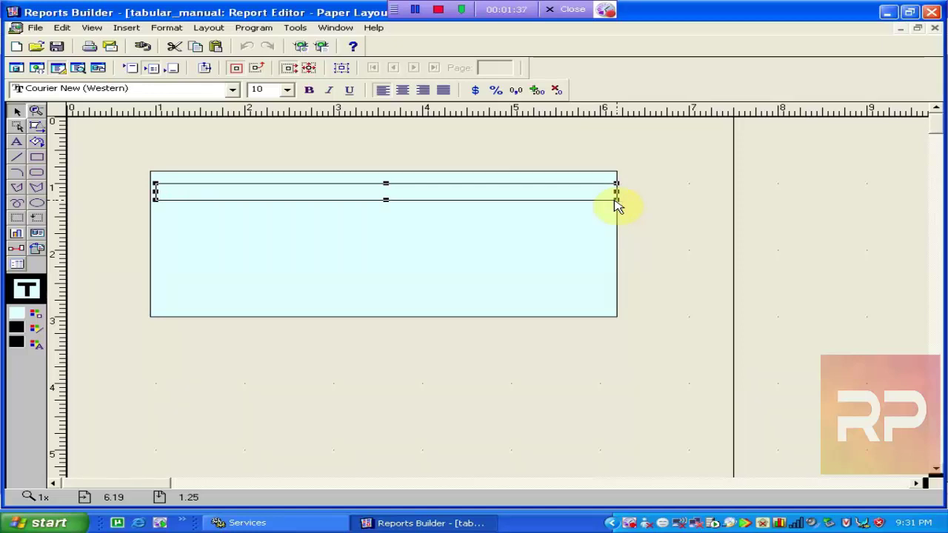
Nudge the inner frame slightly right and down with flex mode on to enlarge the outer frame around it.
key(Right)
key(Right)
key(Right)
key(Left)
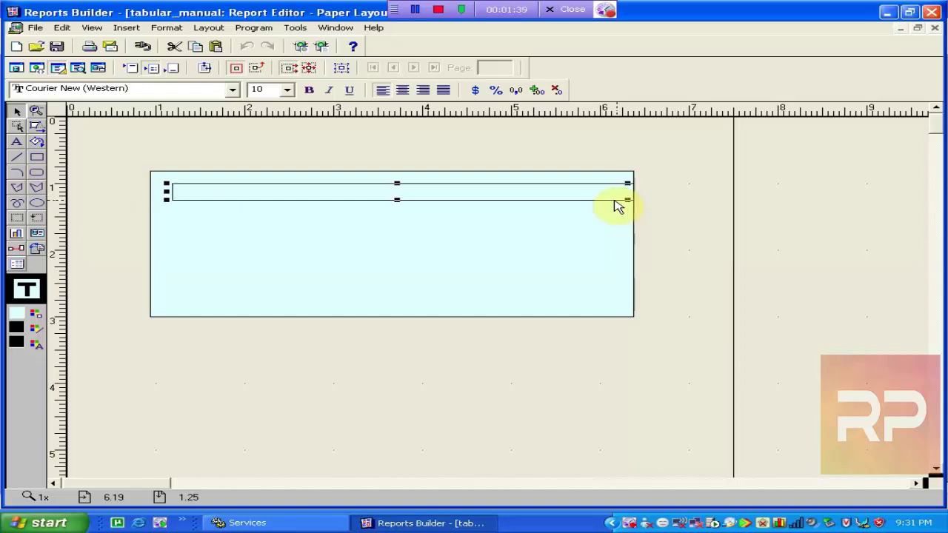
key(Left)
key(Up)
key(Up)
key(Down)
key(Down)
key(Down)
key(Down)
key(Down)
key(Down)
key(Down)
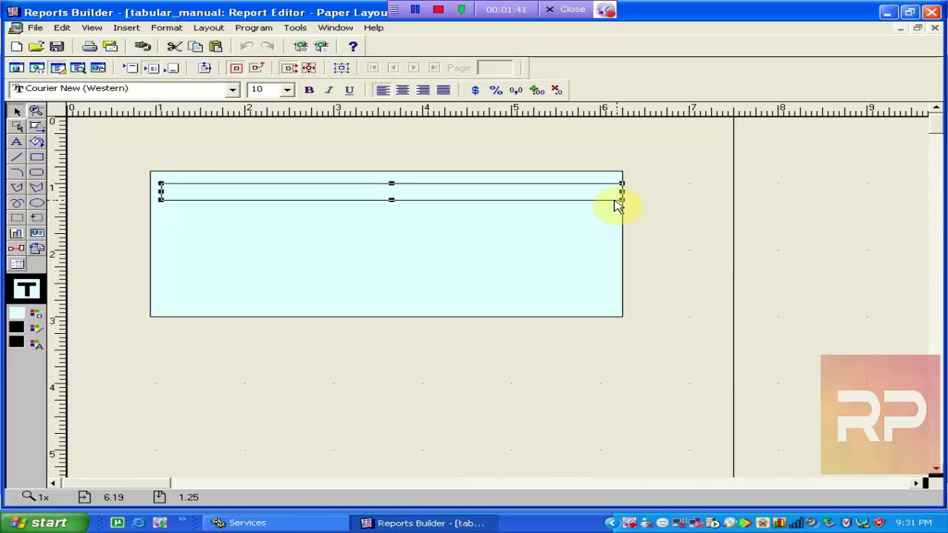
key(Up)
key(Up)
key(Up)
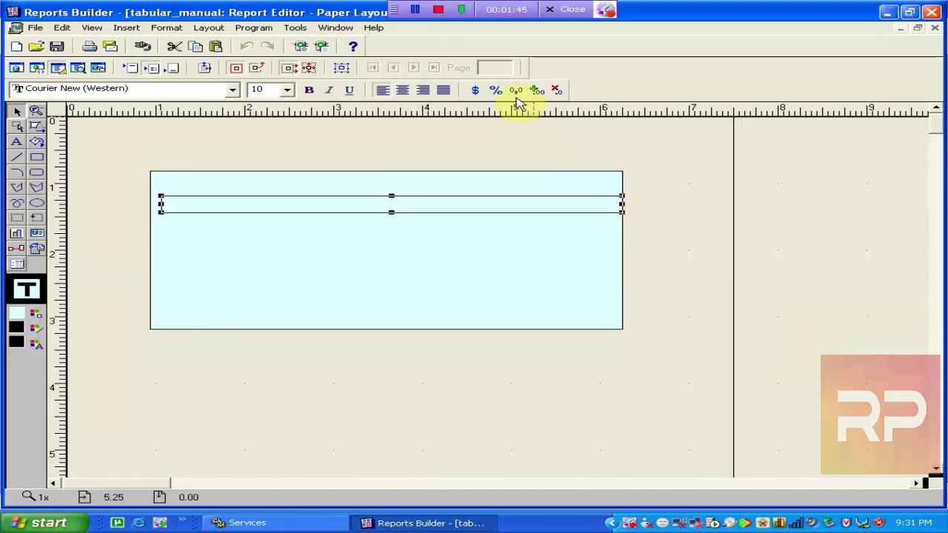
Turn flex mode off and nudge the inner frame slightly down and left within the outer frame.
click(310, 68)
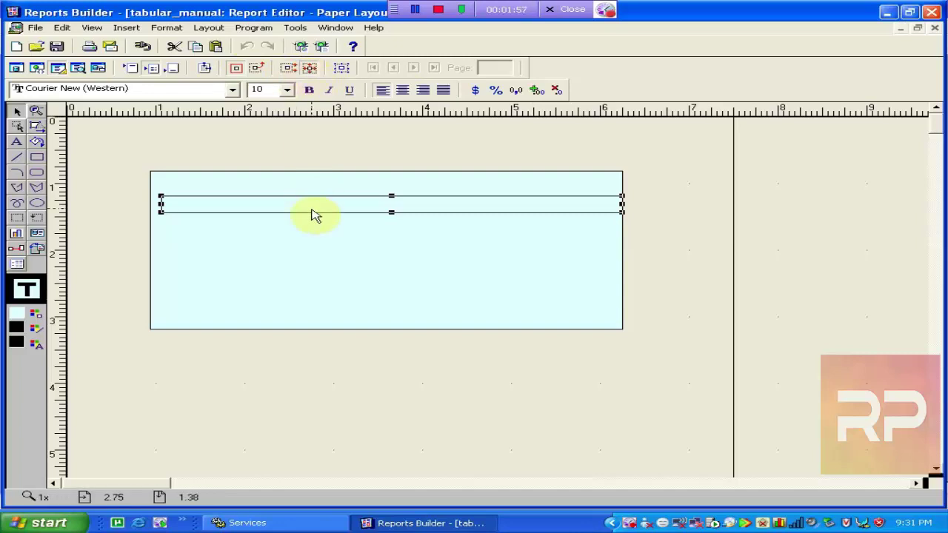
key(Down)
key(Down)
key(Down)
key(Up)
key(Up)
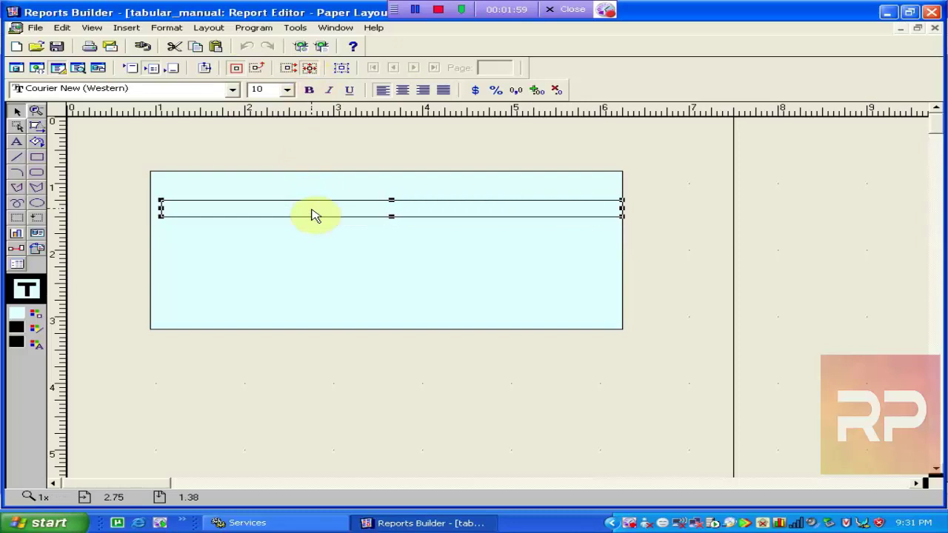
key(Left)
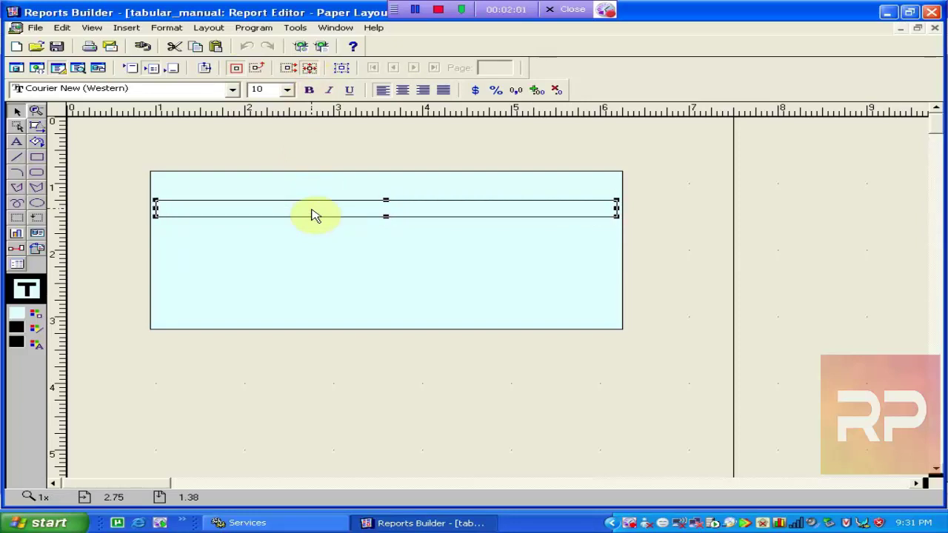
Move the inner frame up to just below the outer frame's upper edge.
key(Down)
key(Up)
key(Up)
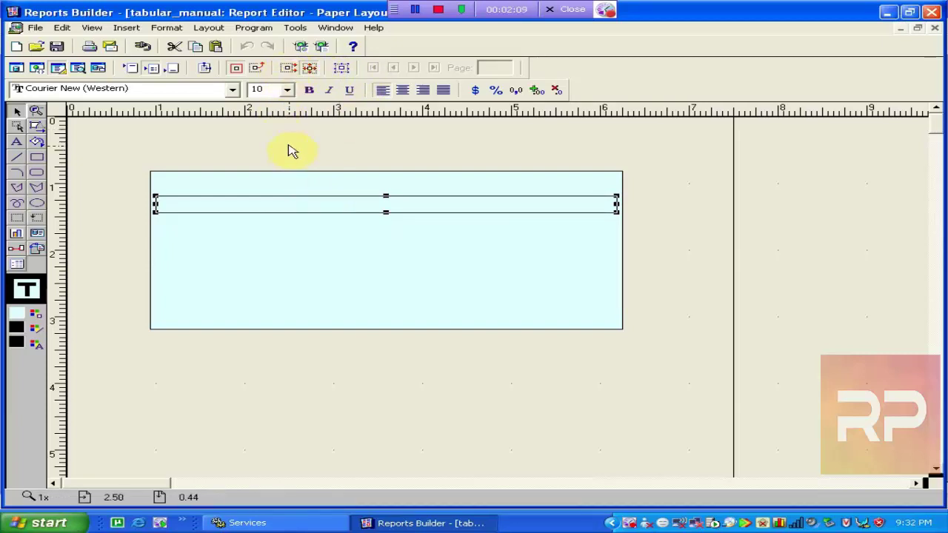
key(Up)
key(Up)
key(Up)
key(Up)
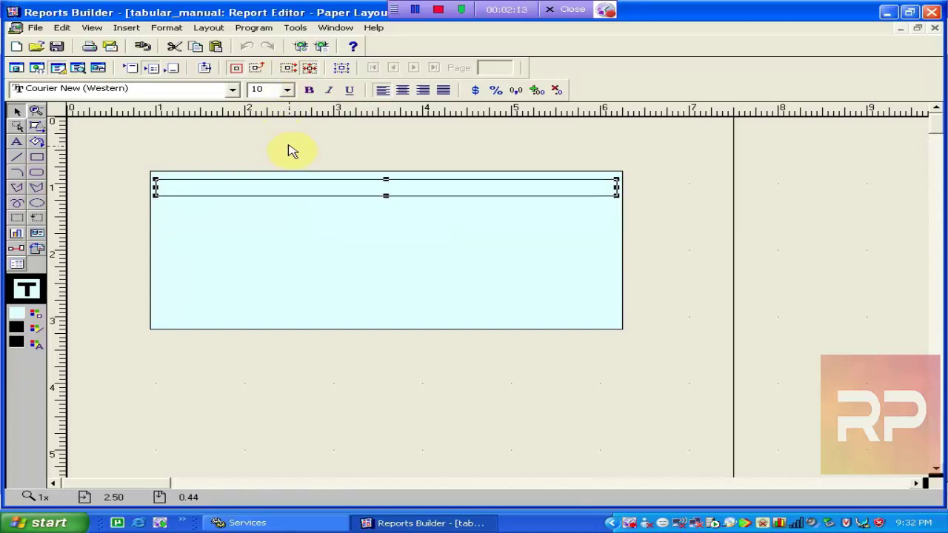
Rename the thin inner frame as M_Emp_Header in its properties.
click(315, 234)
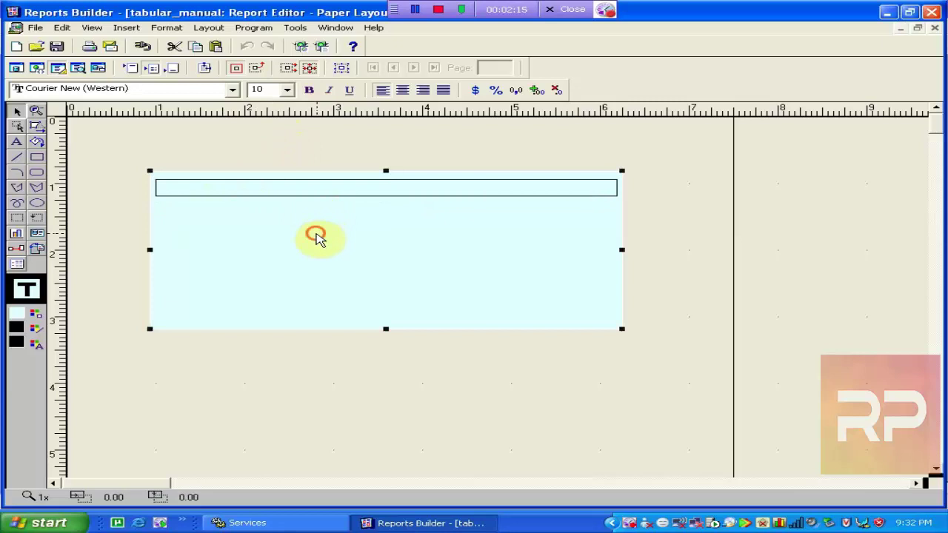
click(315, 194)
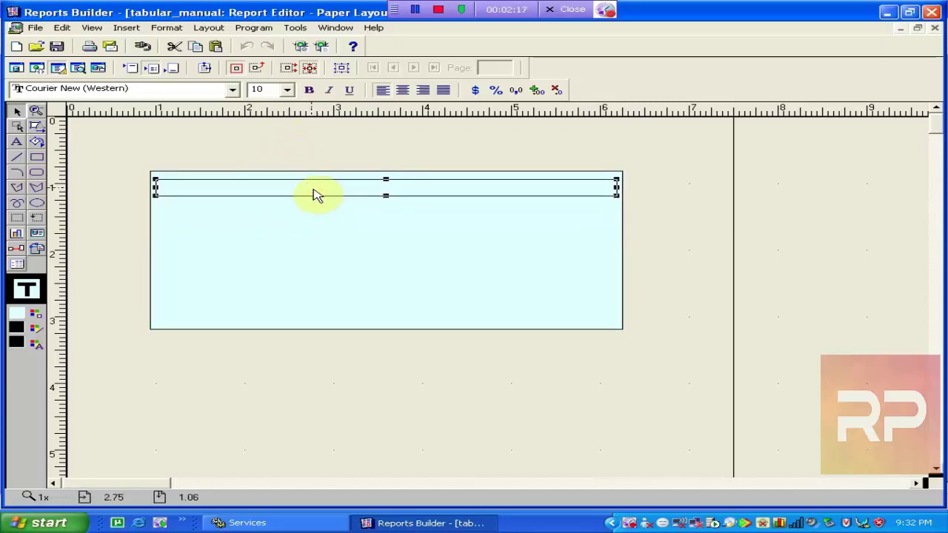
double_click(315, 194)
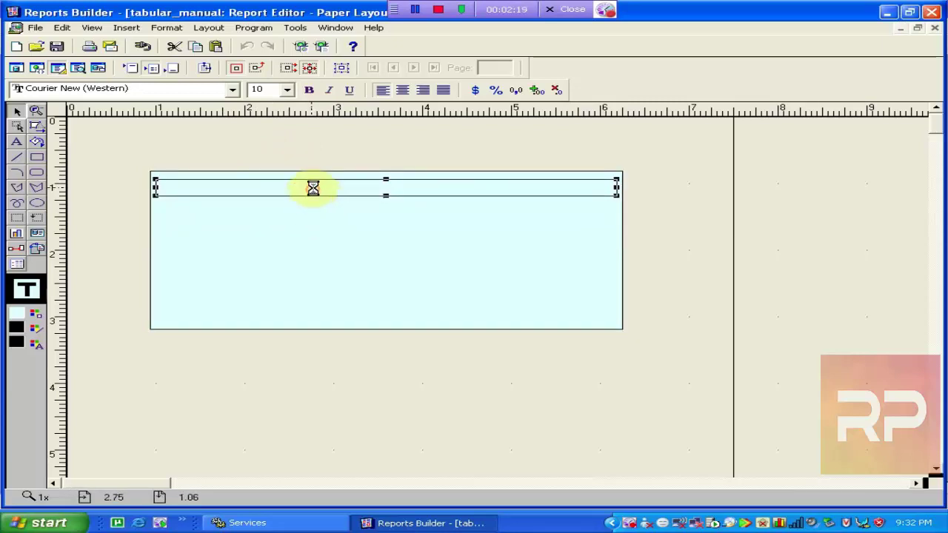
click(280, 119)
click(283, 118)
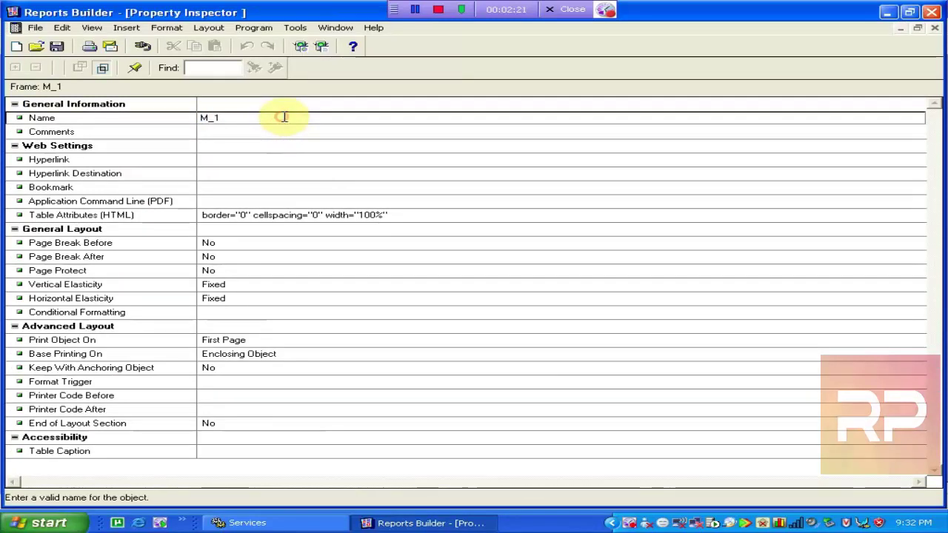
text(H)
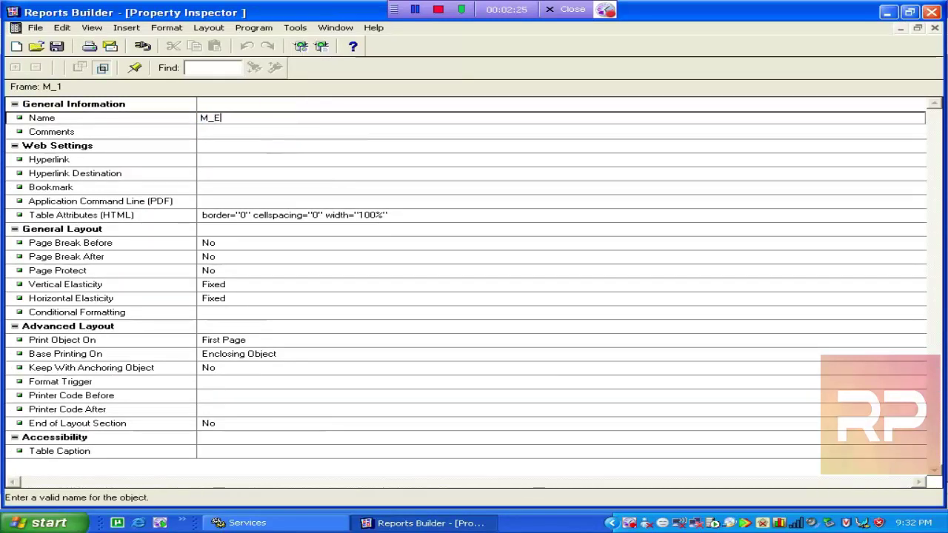
text(mp_He)
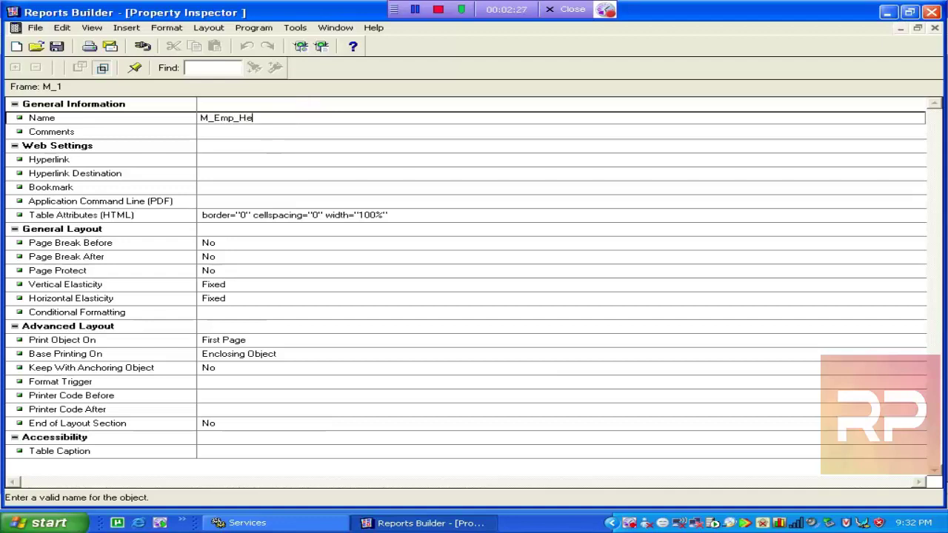
text(ader)
click(300, 171)
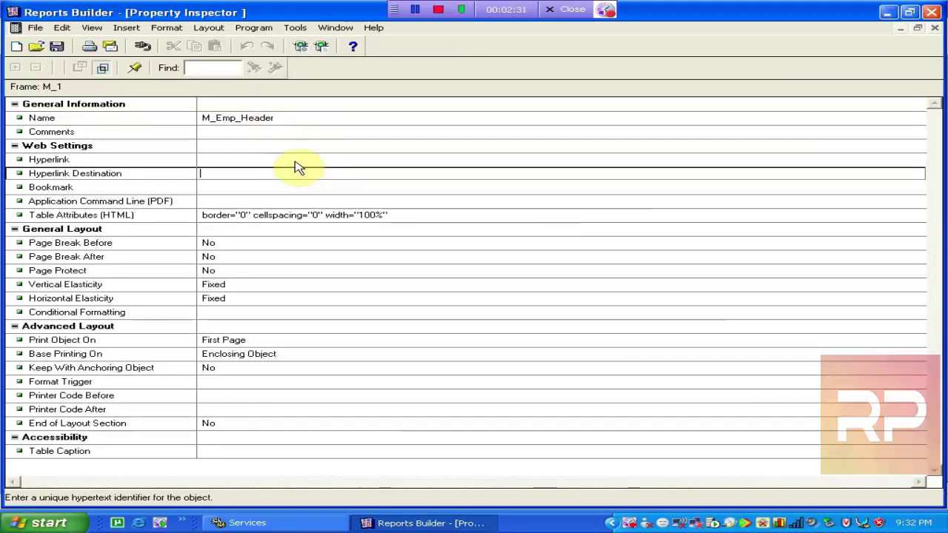
Fill the thin M_Emp_Header frame with light grey and save the report.
click(934, 30)
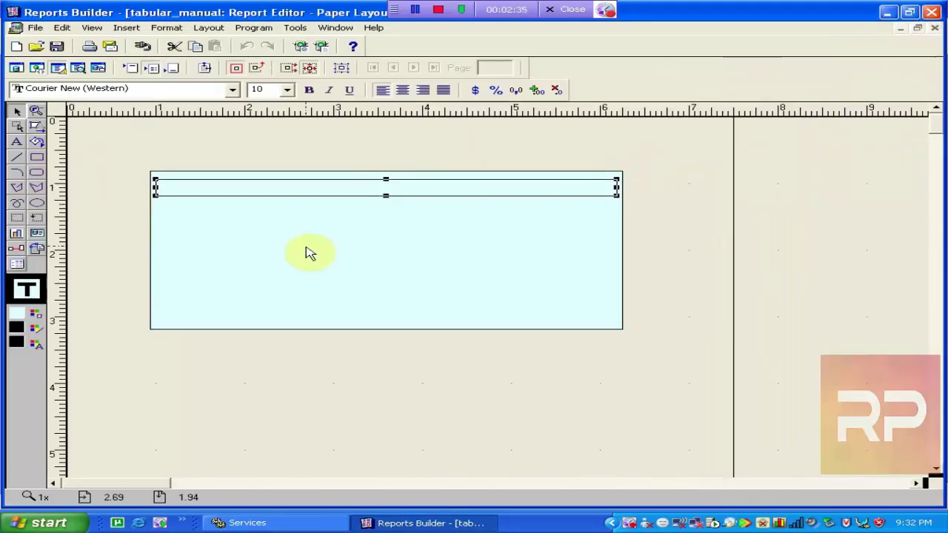
click(35, 315)
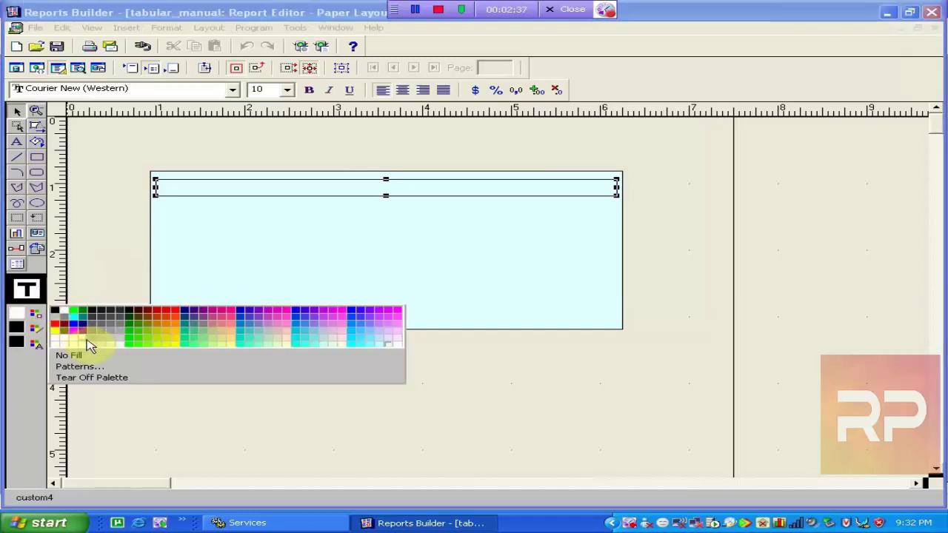
click(116, 342)
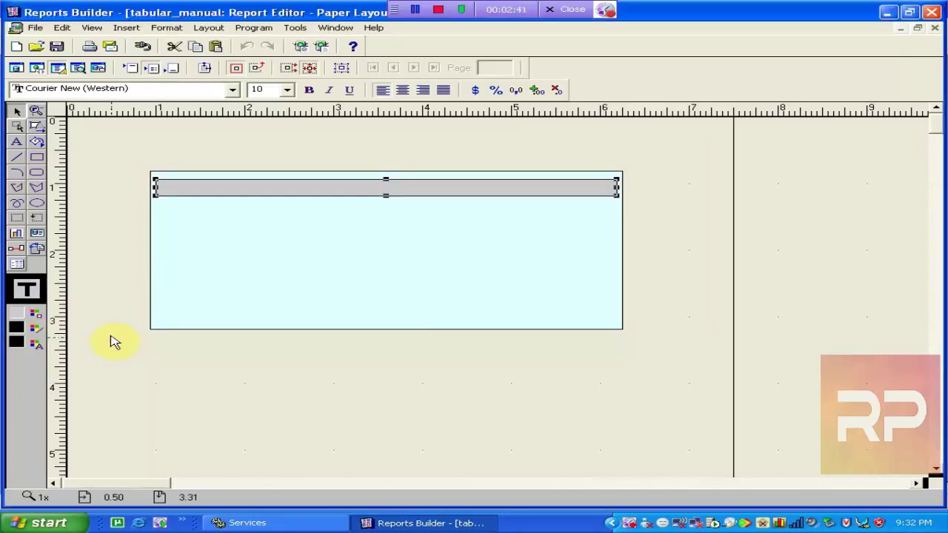
click(57, 46)
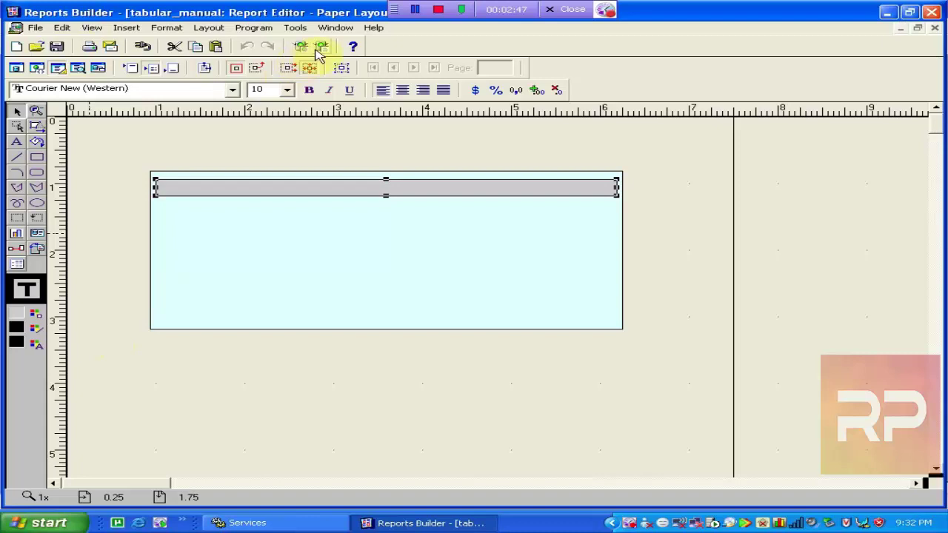
Run the report to preview the two frames and check the data model's group columns.
click(321, 46)
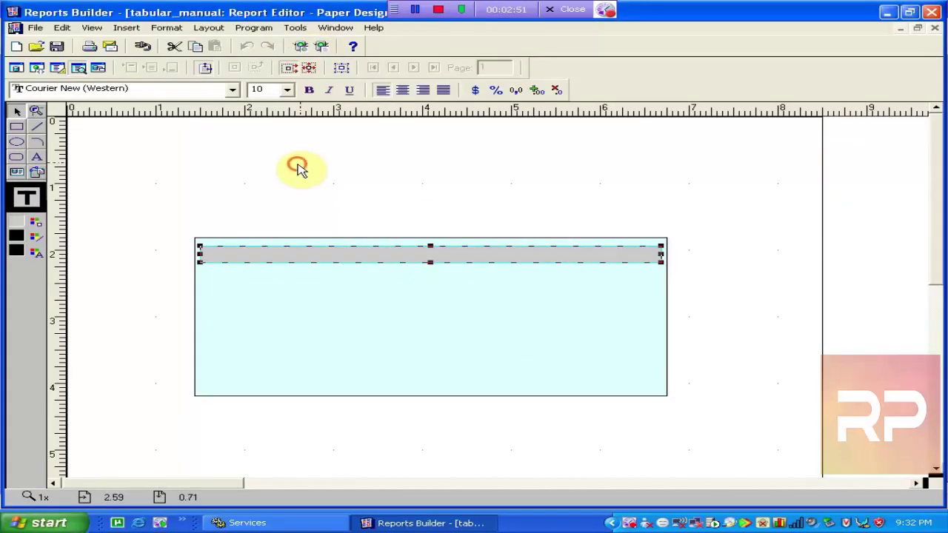
click(299, 169)
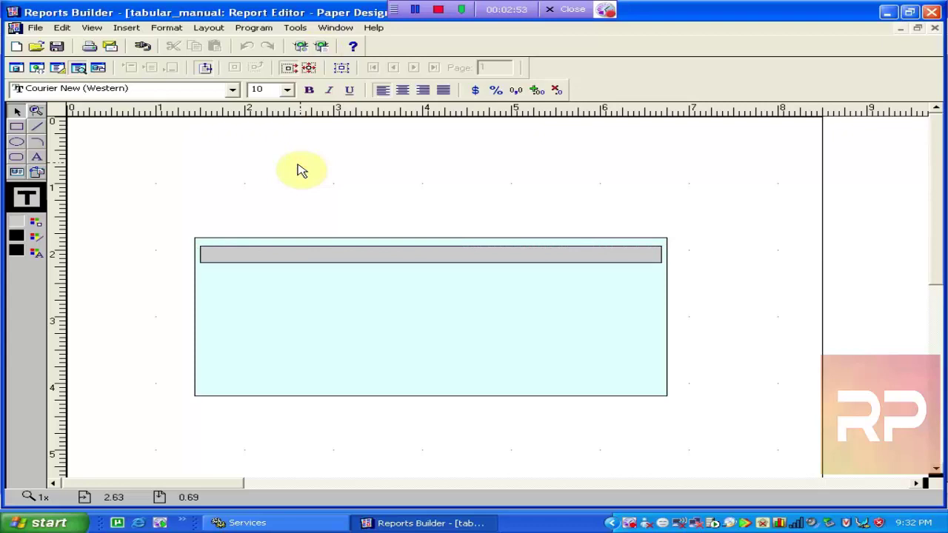
click(15, 67)
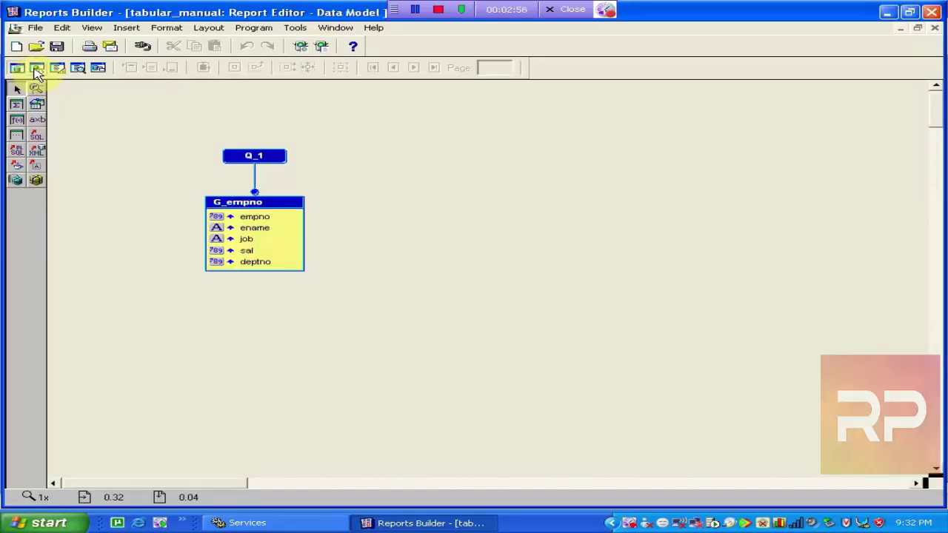
click(57, 69)
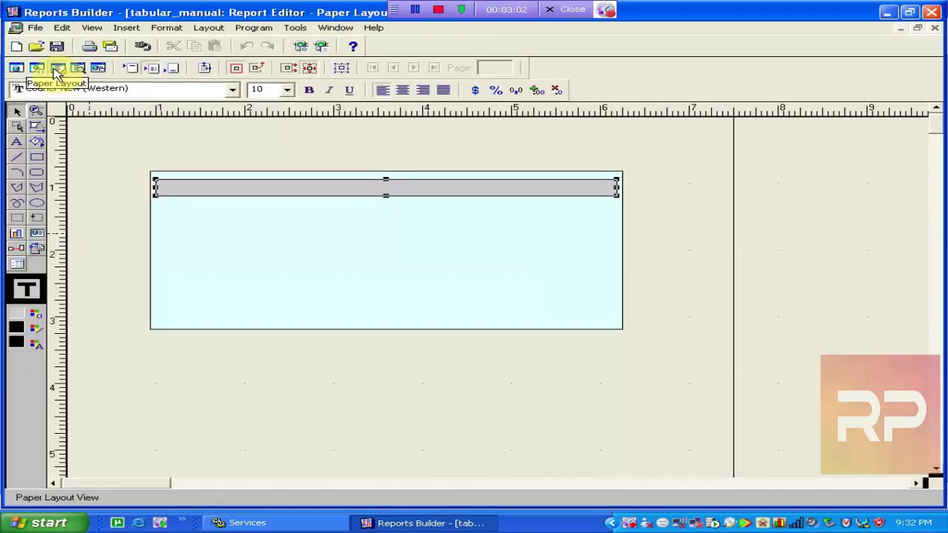
Add the text label Empno at the left end of the grey header frame in the paper layout.
click(133, 148)
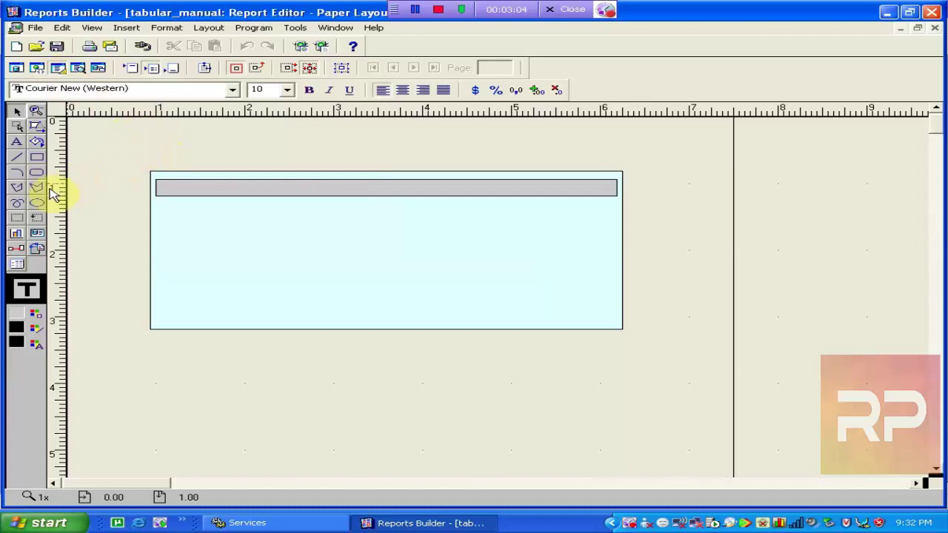
click(21, 144)
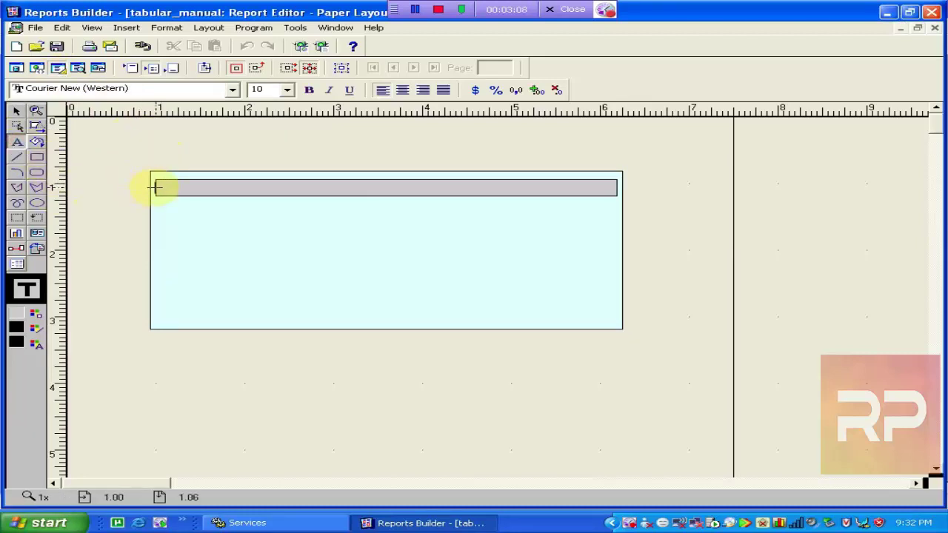
drag(166, 183, 234, 191)
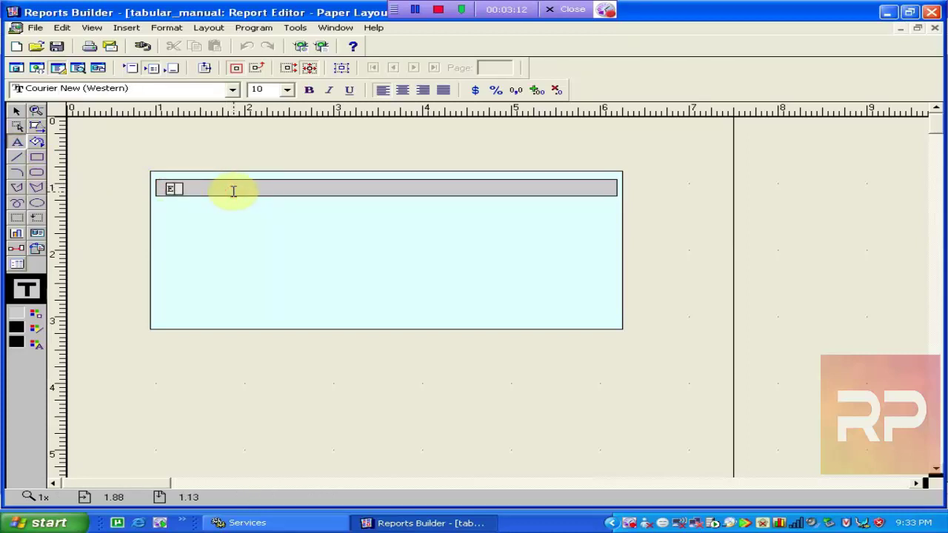
click(224, 249)
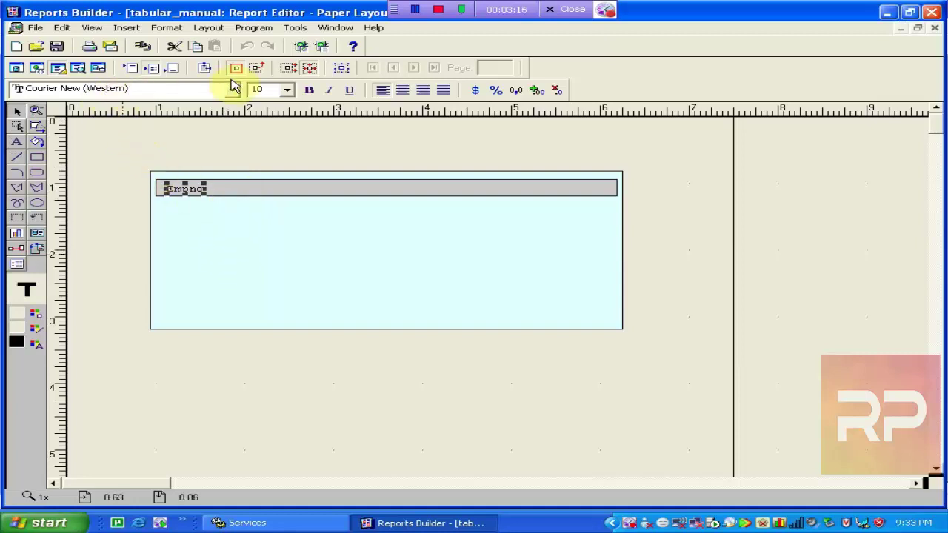
Set the Empno label's font size to 8.
click(260, 90)
text(8)
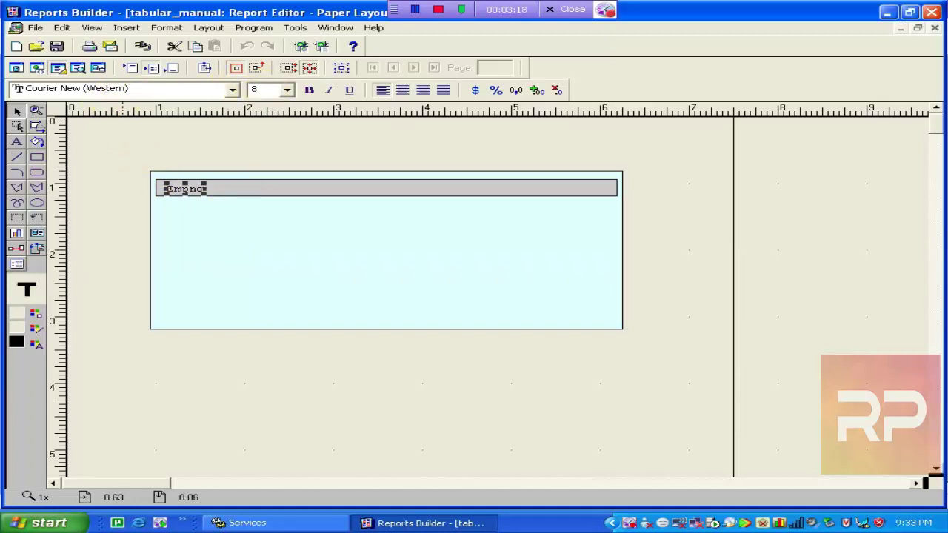
key(Return)
click(301, 180)
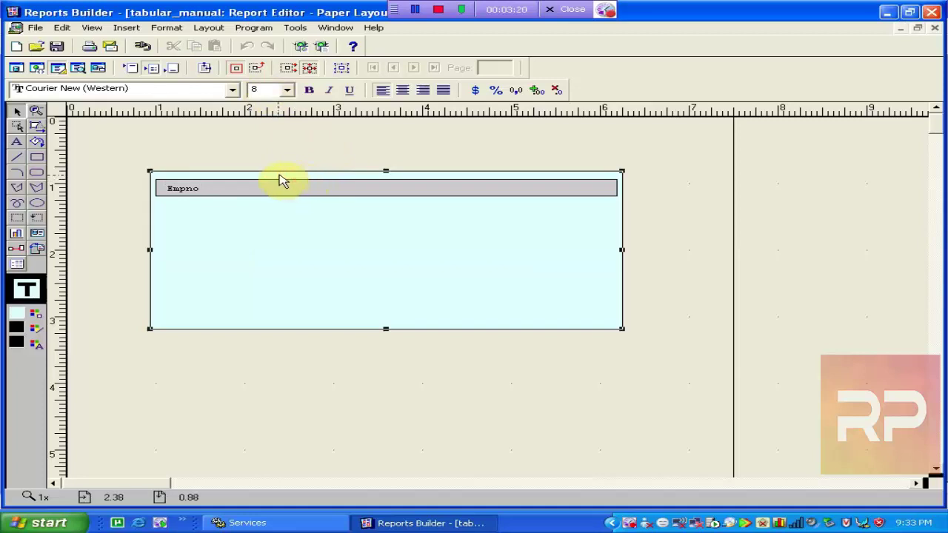
Change the Empno label's font to Tahoma and make it bold.
click(185, 189)
click(163, 92)
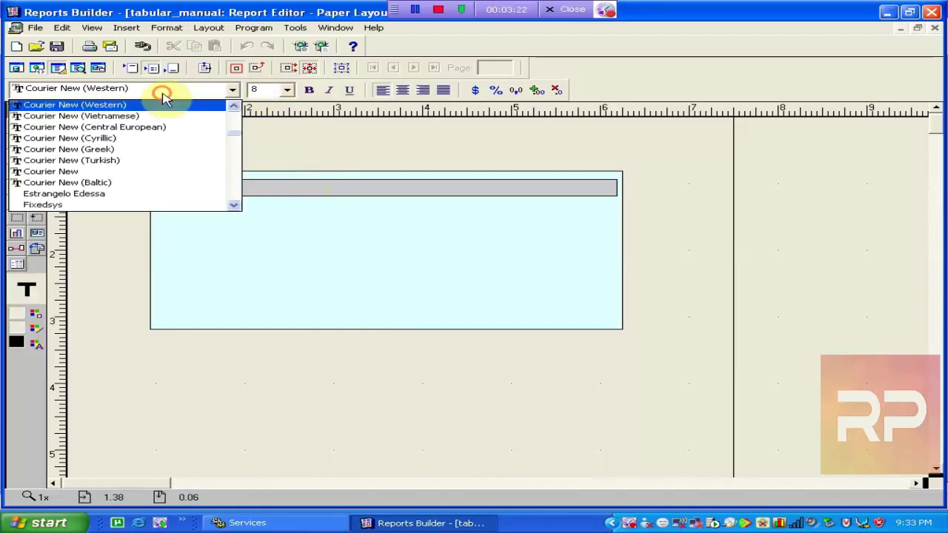
click(162, 94)
key(t)
click(163, 94)
click(160, 95)
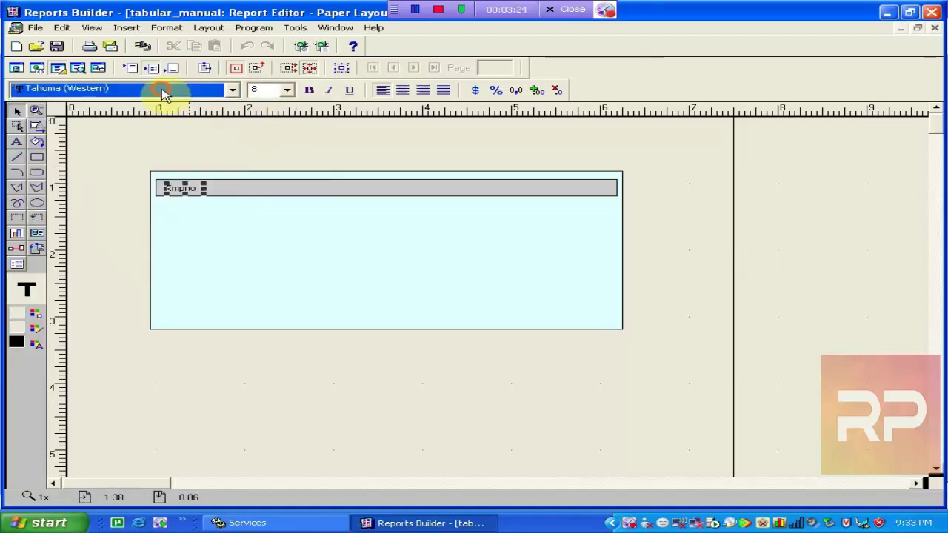
key(t)
click(158, 92)
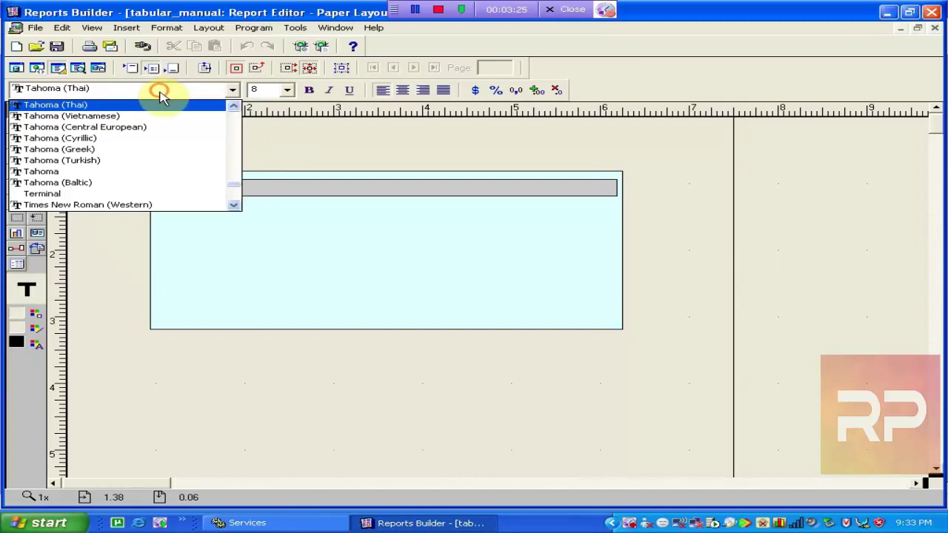
click(163, 172)
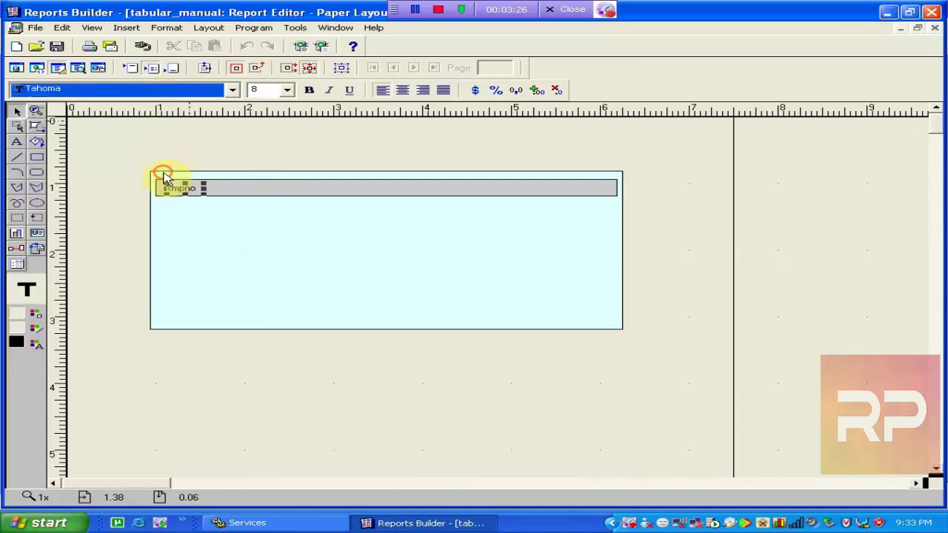
click(310, 91)
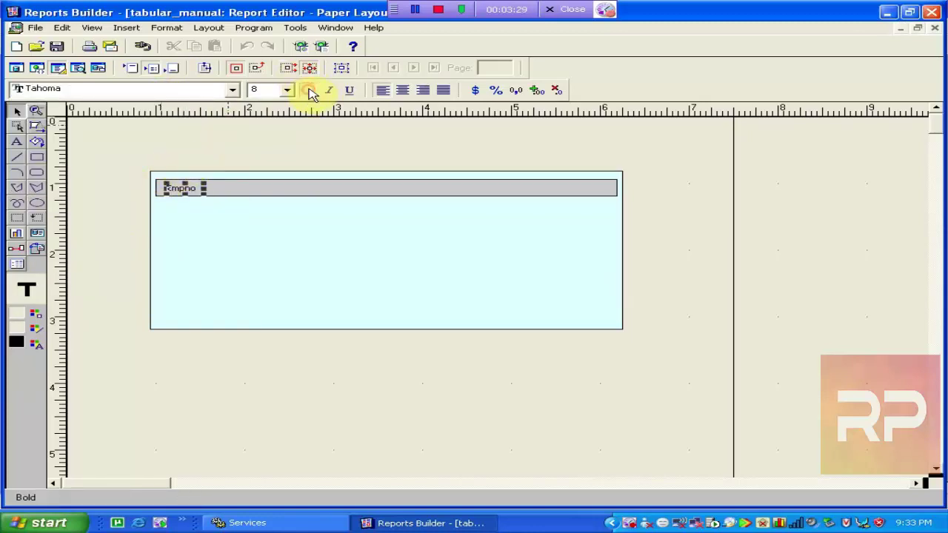
click(281, 252)
click(207, 190)
click(186, 189)
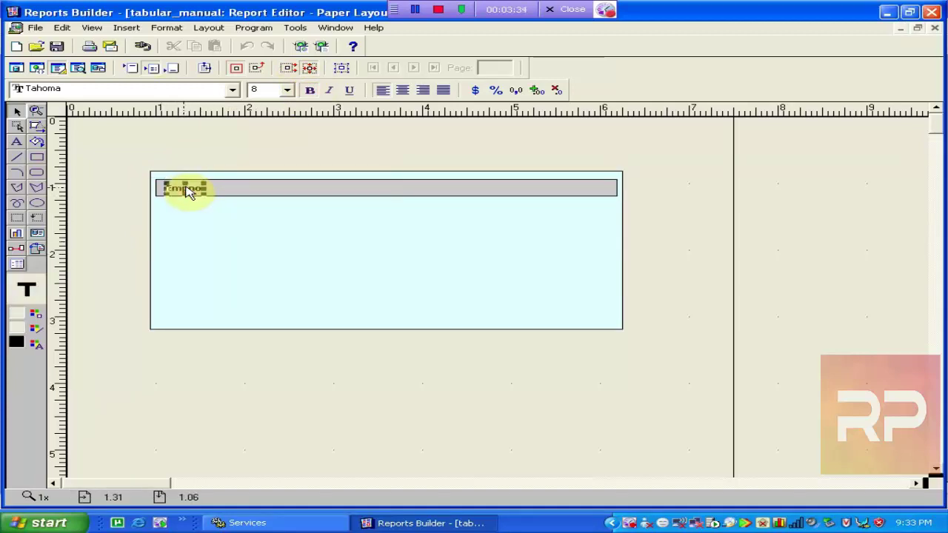
click(16, 141)
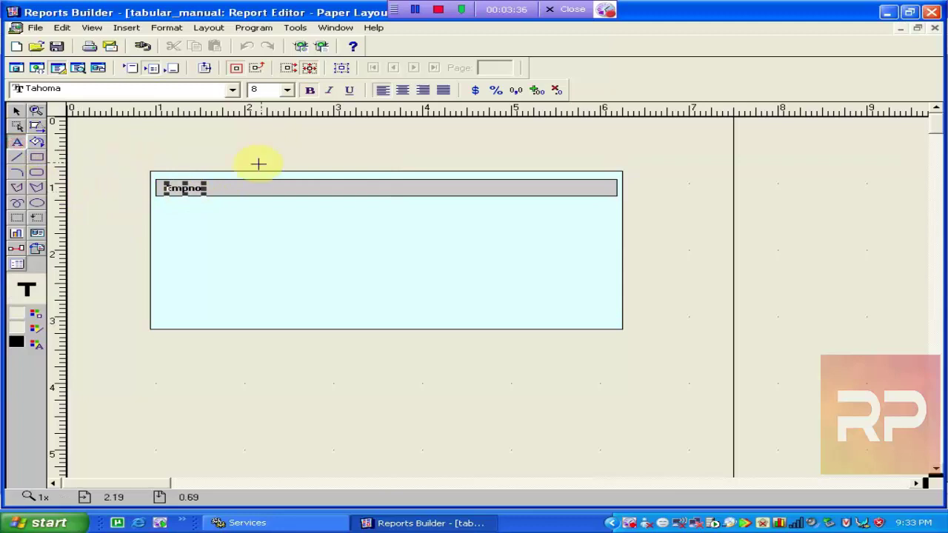
drag(222, 188, 304, 203)
click(118, 159)
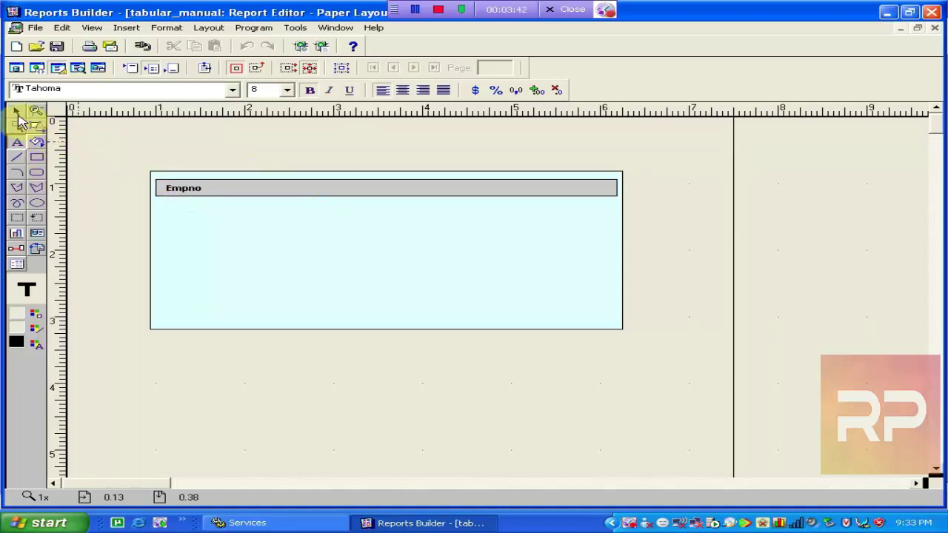
click(16, 141)
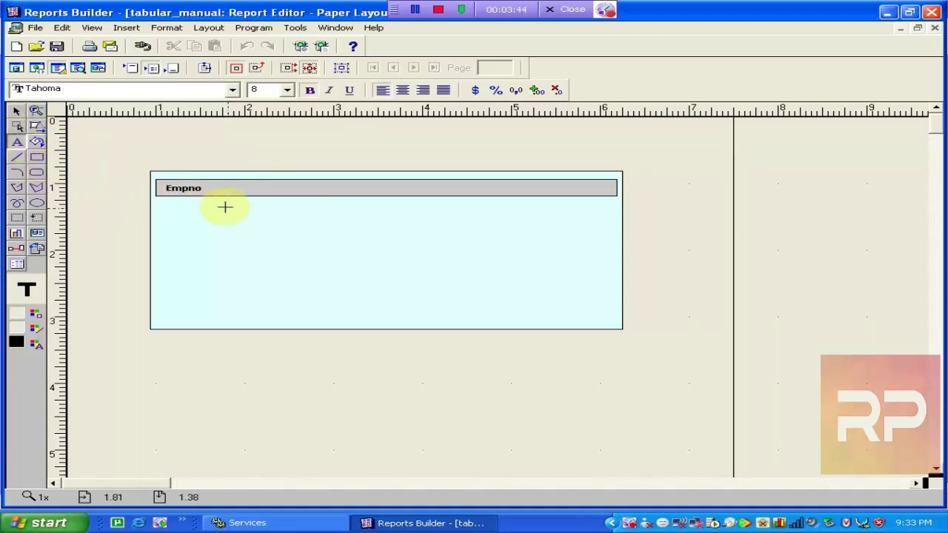
click(16, 111)
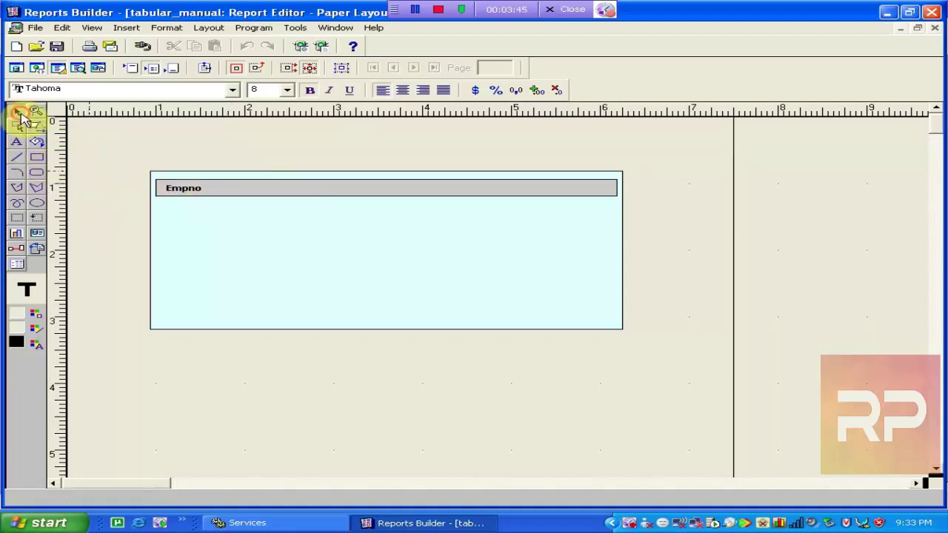
Nudge the Empno label slightly left so it sits close to the header frame's left edge.
click(180, 191)
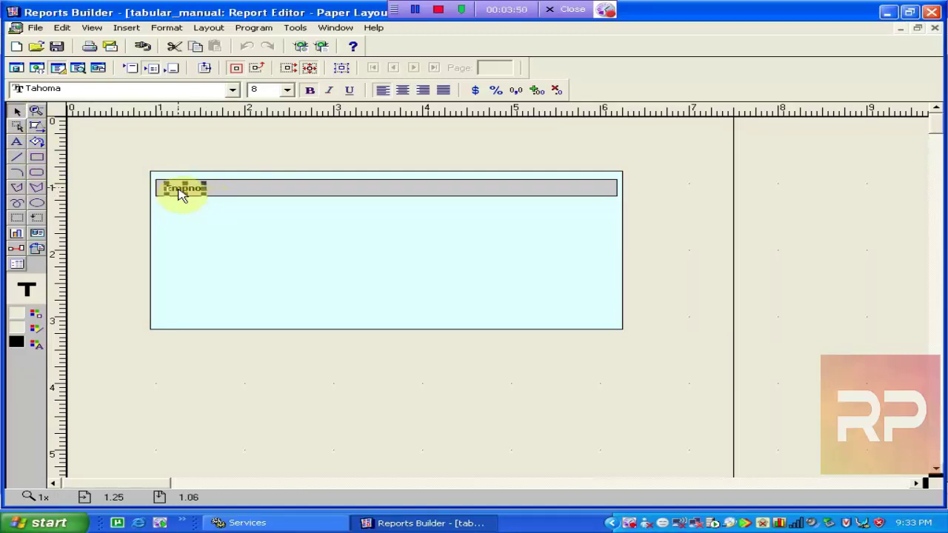
click(179, 189)
click(328, 254)
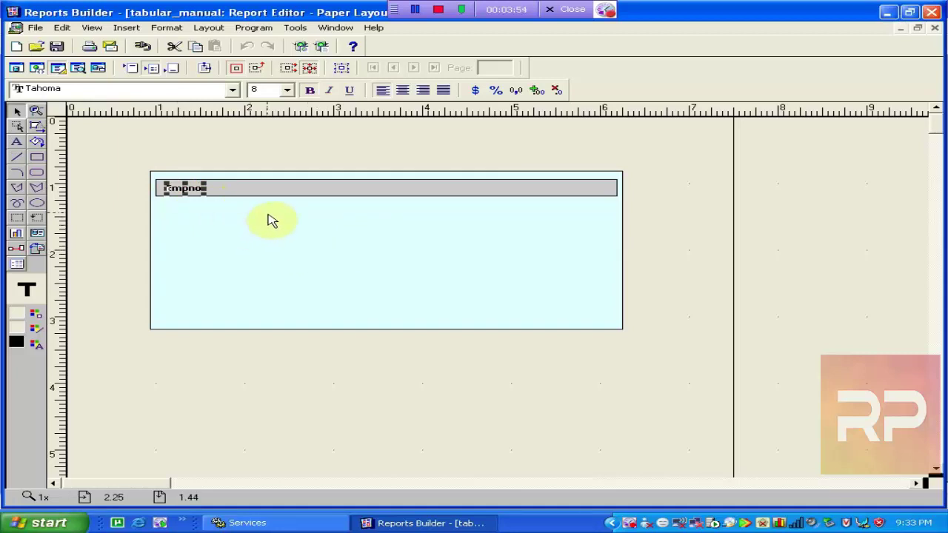
key(Right)
key(Left)
key(Left)
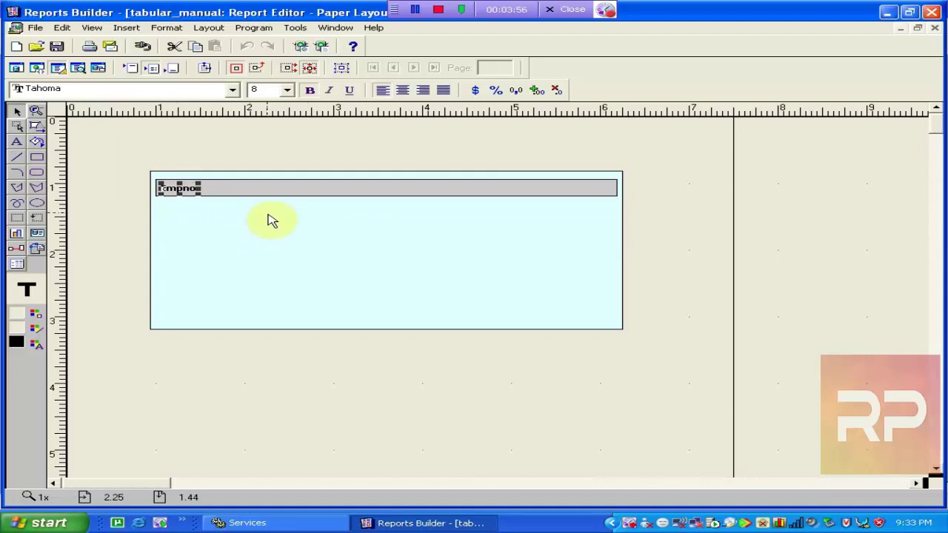
key(Right)
key(Left)
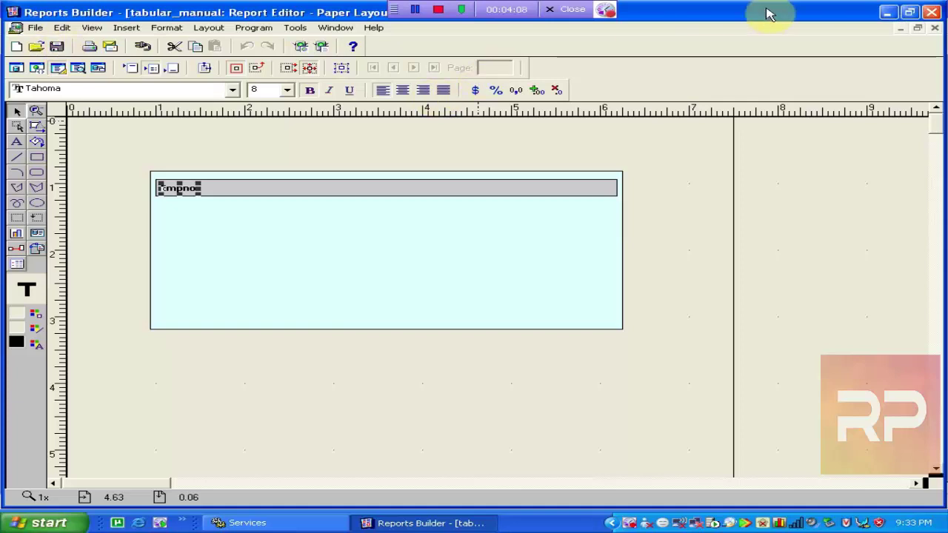
Examine how the report group frame, employee header frame and text label are nested in the Main Section's body in the Object Navigator.
click(935, 28)
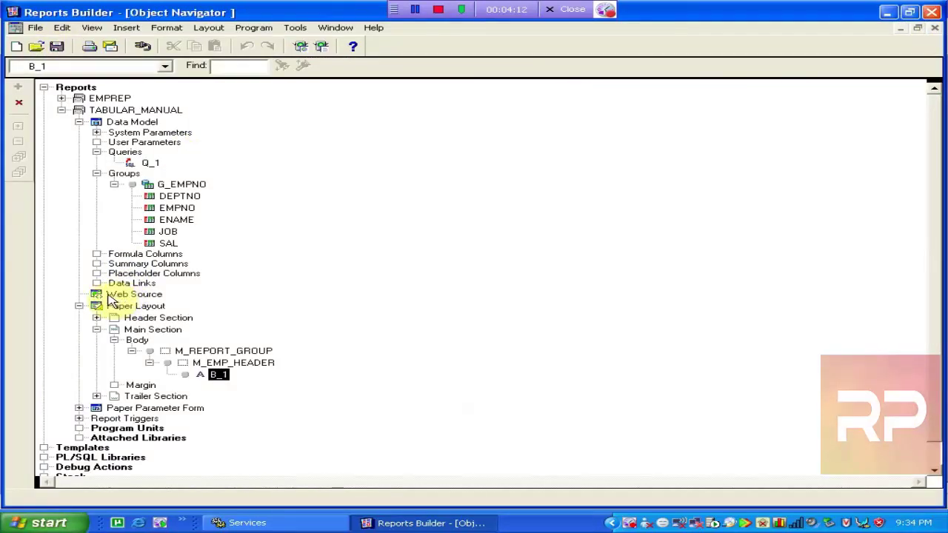
click(100, 308)
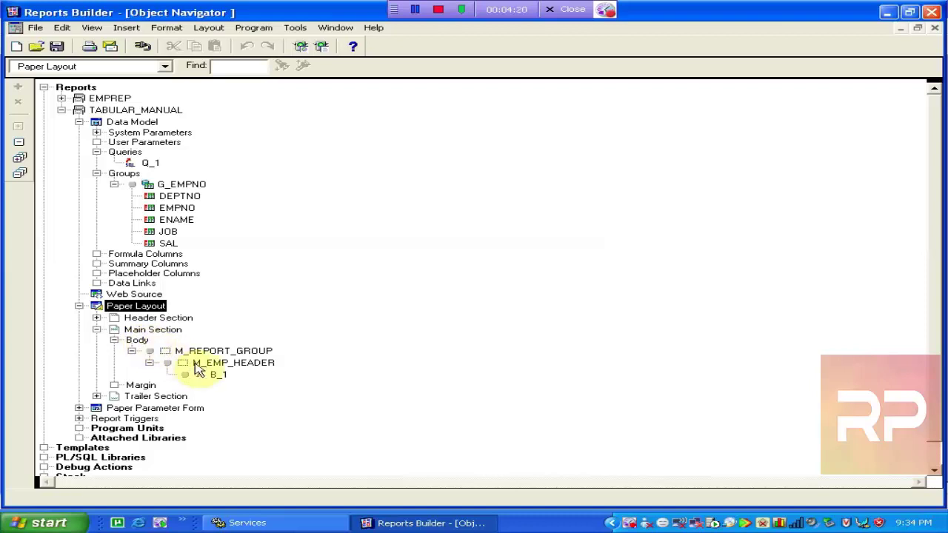
click(104, 333)
click(97, 329)
click(97, 329)
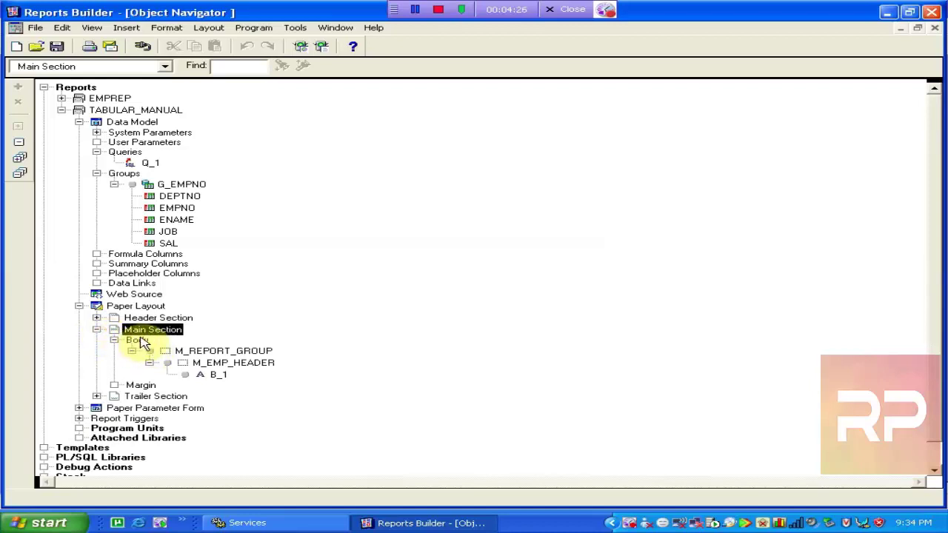
click(139, 342)
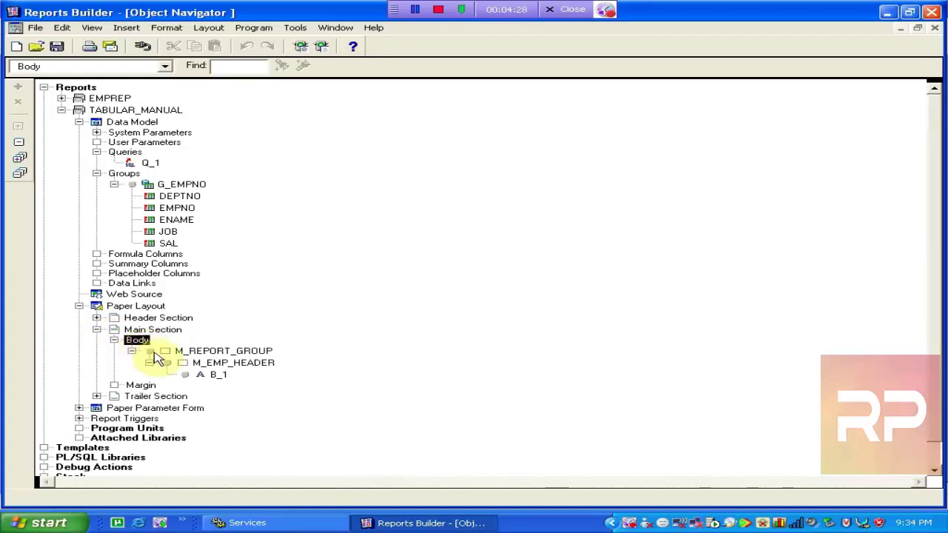
click(176, 352)
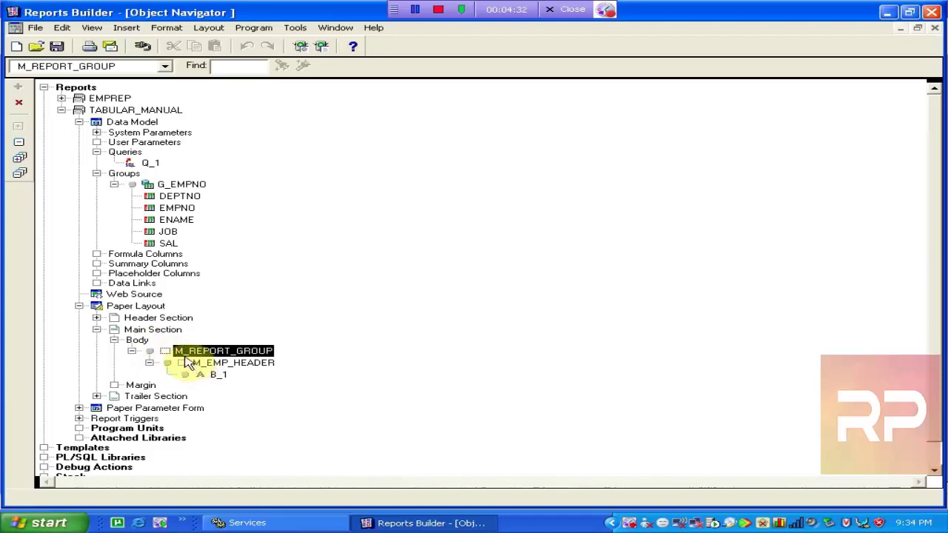
click(214, 363)
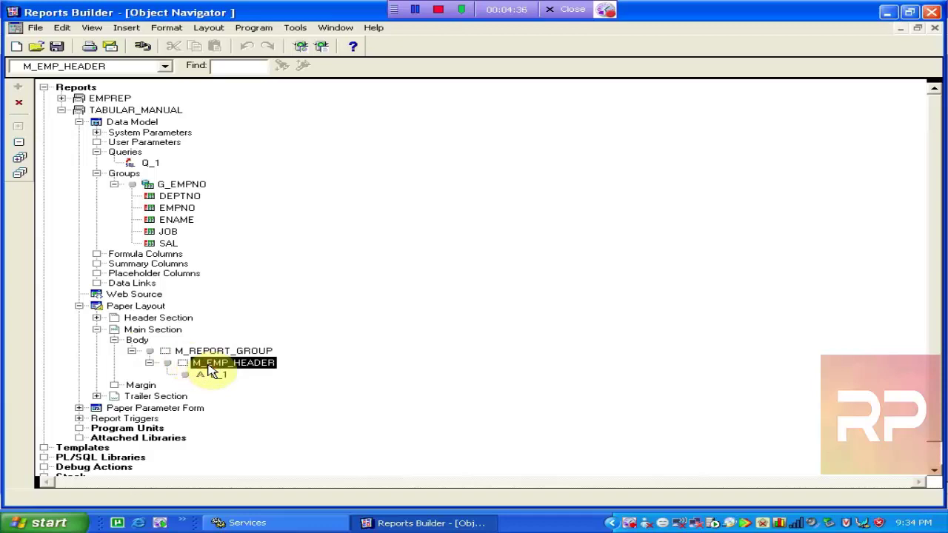
click(218, 376)
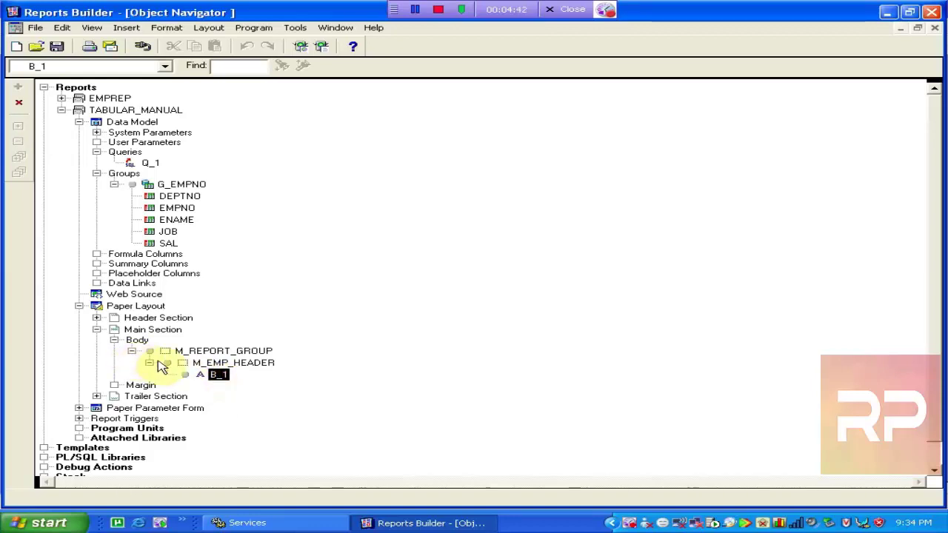
In the Paper Layout, duplicate the Empno label and place the copy beside it on the same line in the header frame.
click(119, 331)
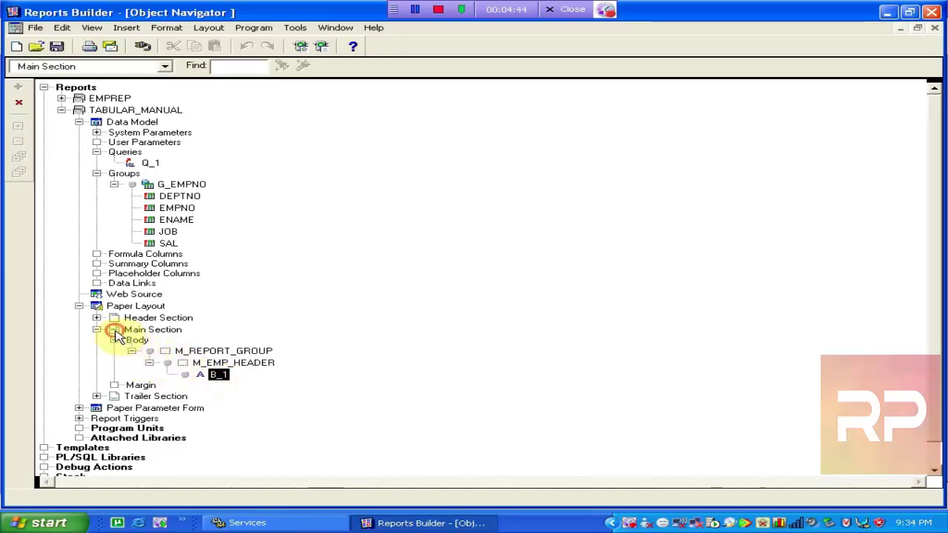
click(100, 308)
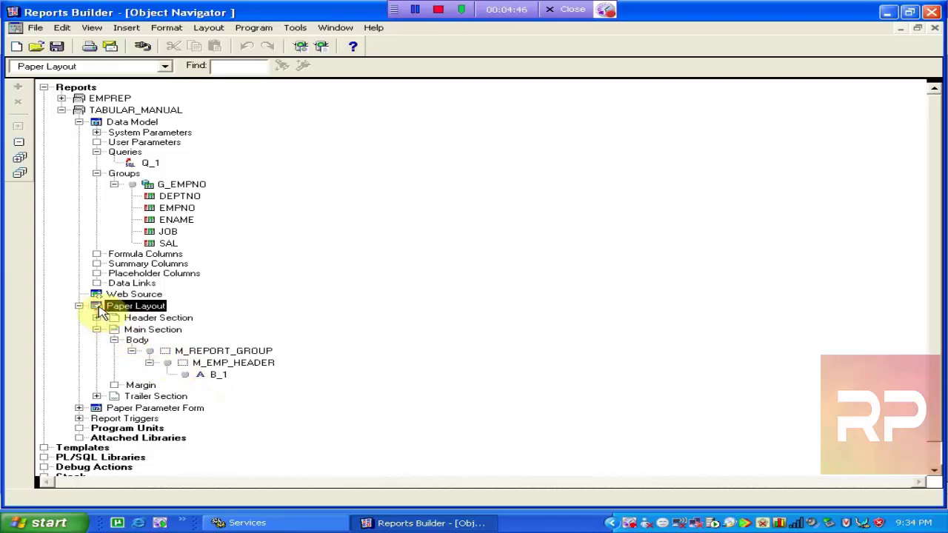
double_click(101, 309)
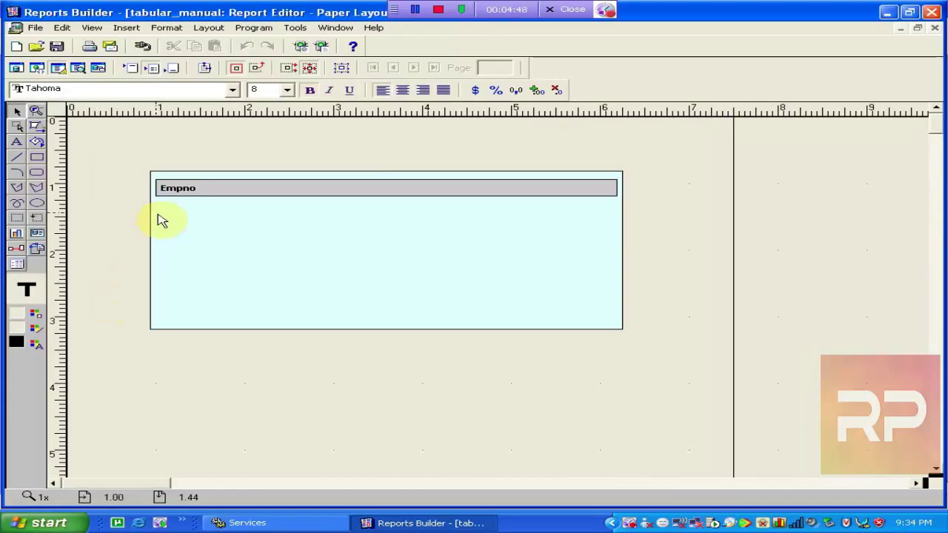
click(180, 189)
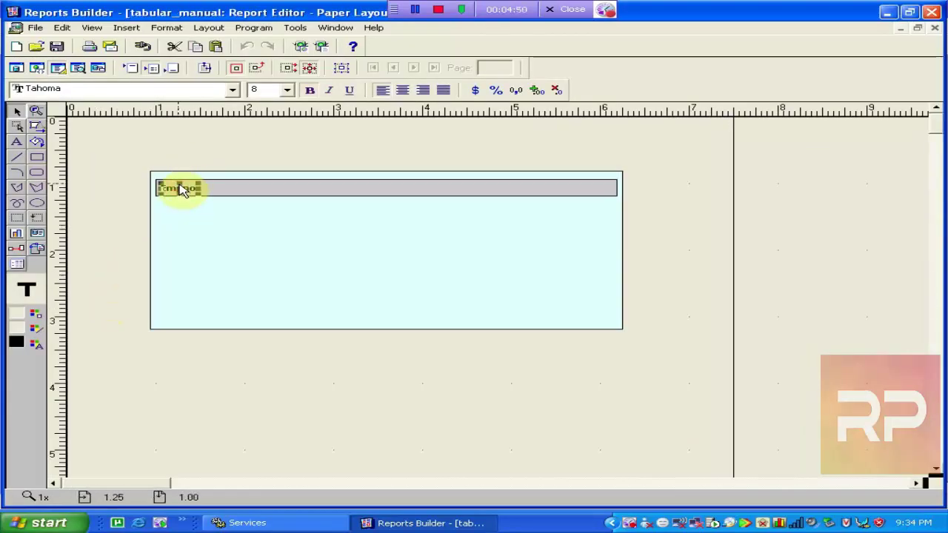
drag(180, 188, 190, 190)
key(Right)
key(Right)
key(Right)
key(Right)
key(Right)
key(Right)
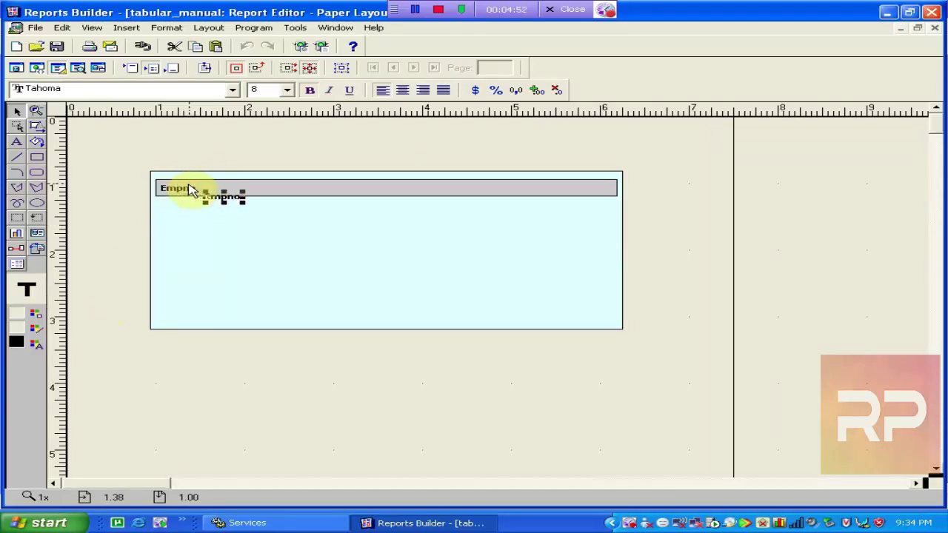
key(Up)
key(Left)
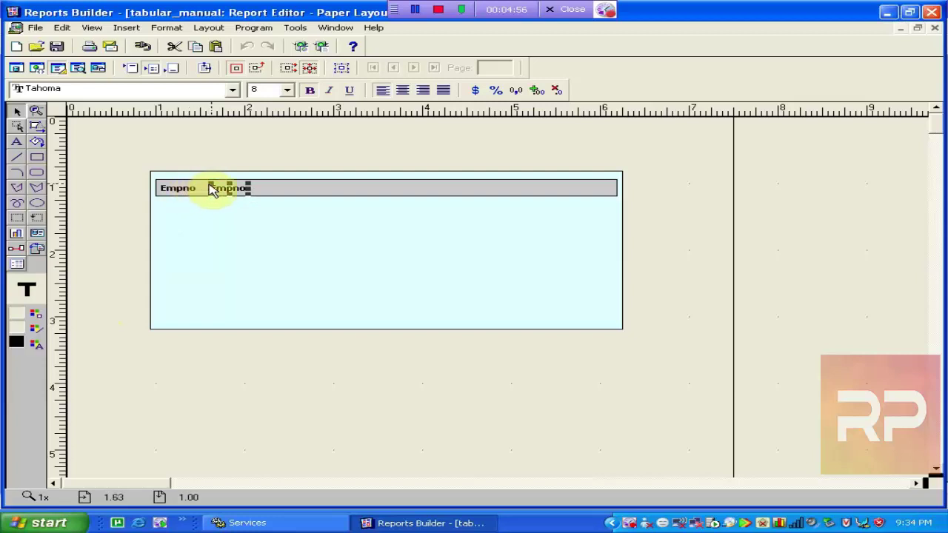
Change the text of the copied Empno label to Ename.
double_click(241, 188)
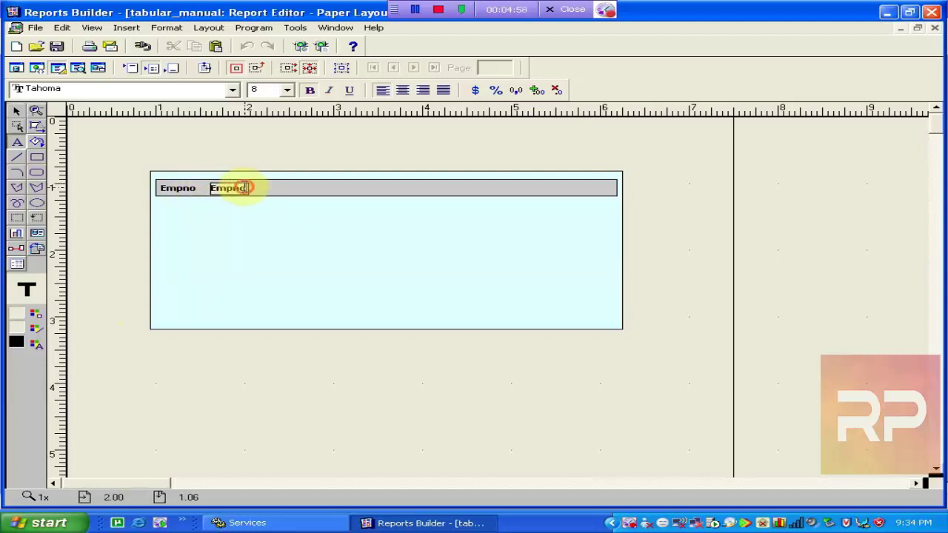
drag(244, 187, 162, 194)
text(Ename)
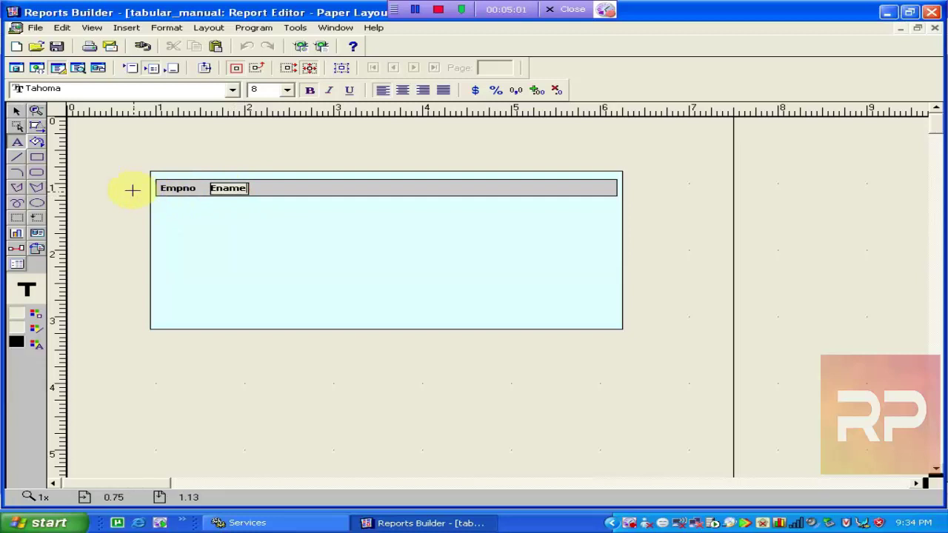
double_click(284, 264)
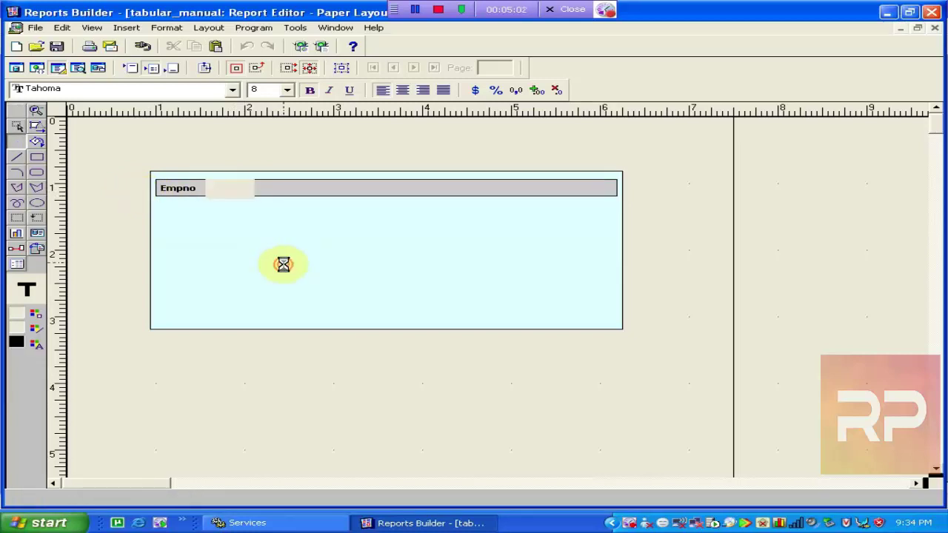
click(934, 27)
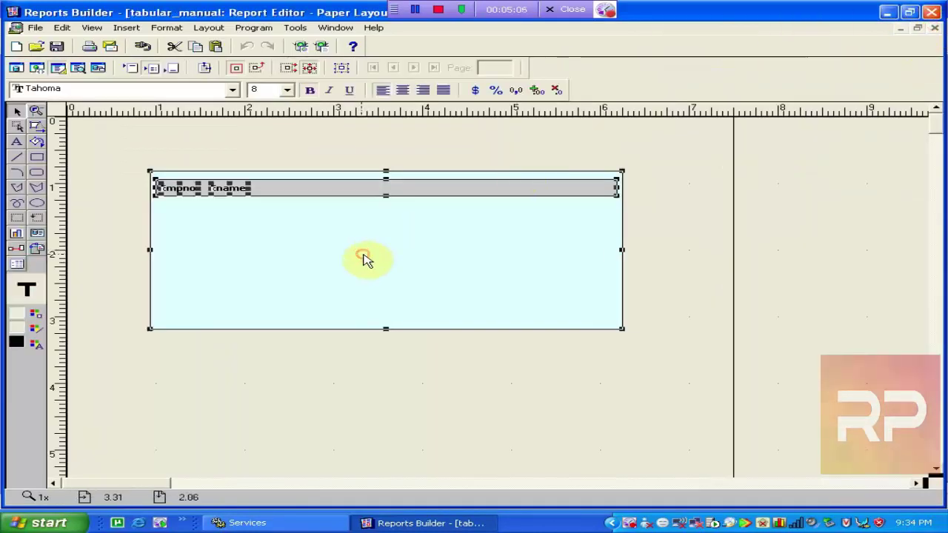
click(613, 149)
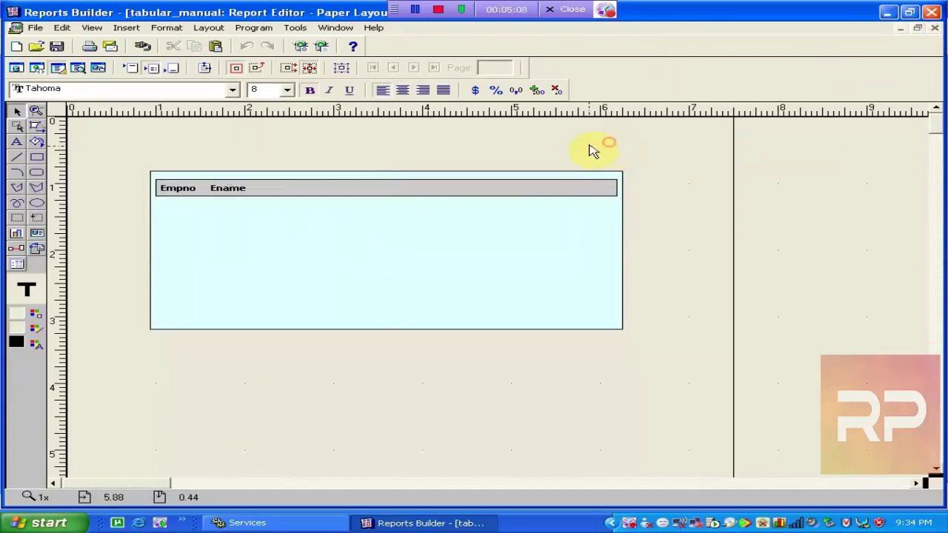
Duplicate the Ename label and align the copy just right of it in the header frame.
click(239, 189)
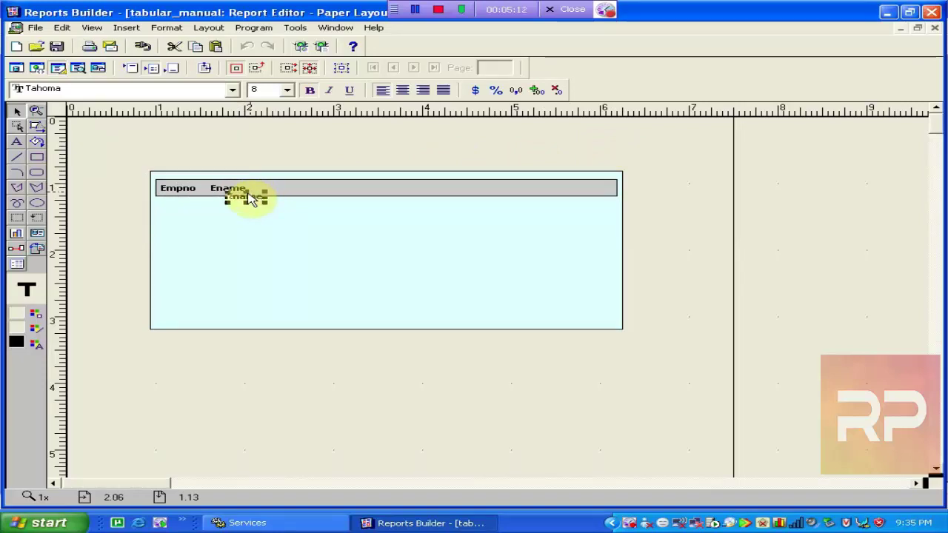
key(Right)
key(Right)
key(Right)
key(Right)
key(Right)
key(Right)
key(Right)
key(Right)
key(Up)
key(Left)
key(Left)
key(Left)
key(Left)
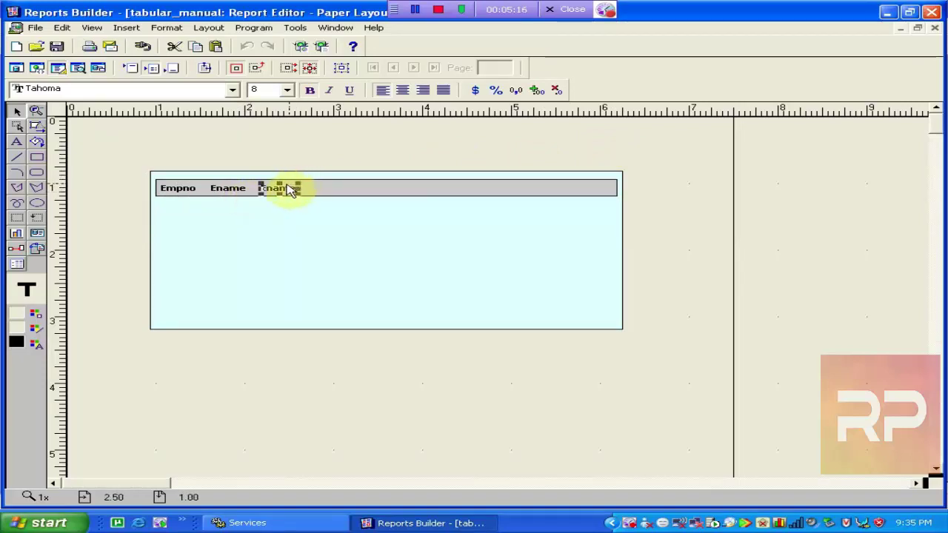
Change the text of the copied Ename label to Job.
click(277, 187)
drag(293, 188, 234, 202)
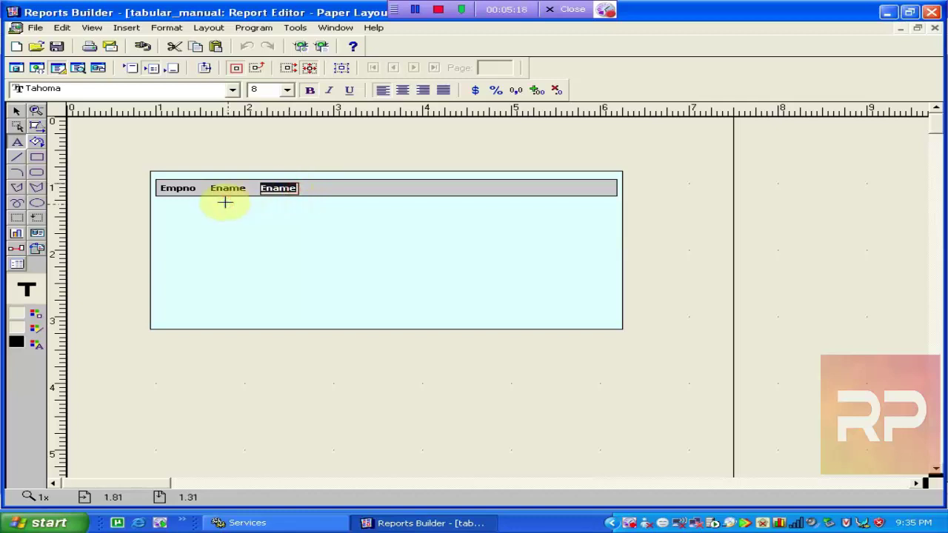
text(Job)
click(318, 268)
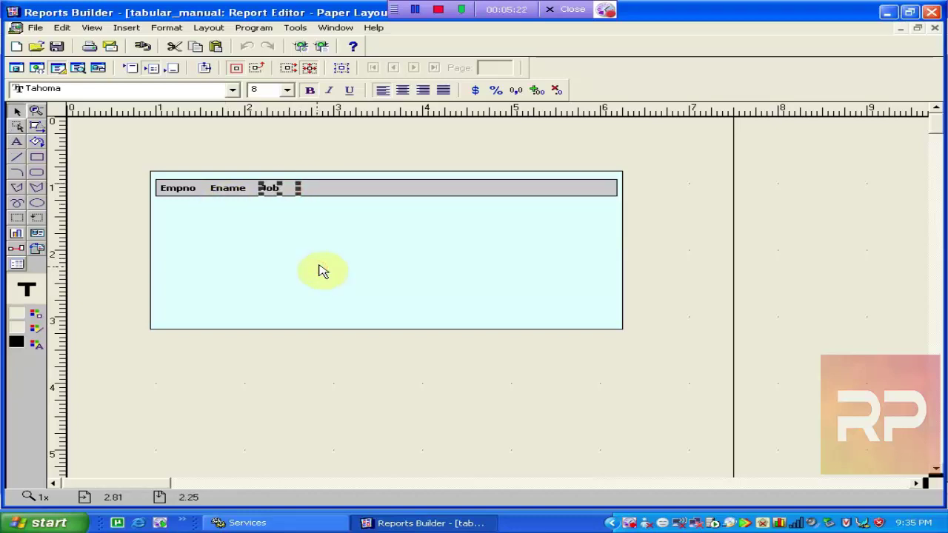
click(308, 204)
Duplicate the Job label and align the copy just right of it in the header frame.
click(279, 192)
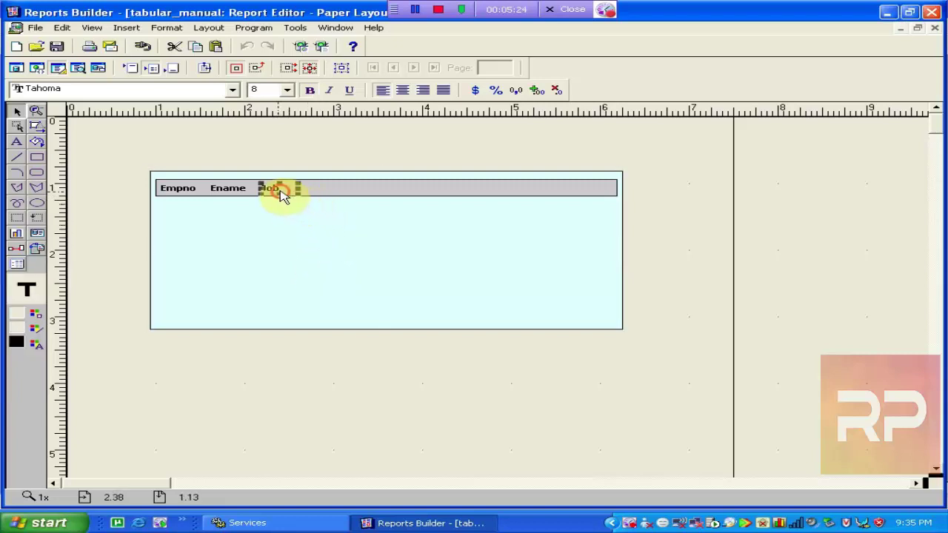
key(ctrl+d)
key(Right)
key(Right)
key(Right)
key(Right)
key(Right)
key(Right)
key(Right)
key(Right)
key(Right)
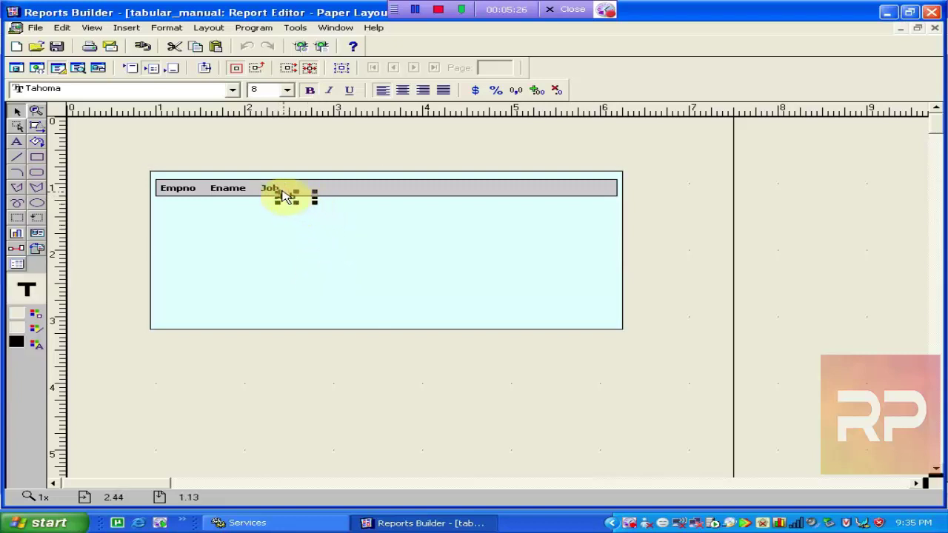
key(Up)
key(Left)
key(Left)
key(Left)
key(Left)
key(Left)
key(Up)
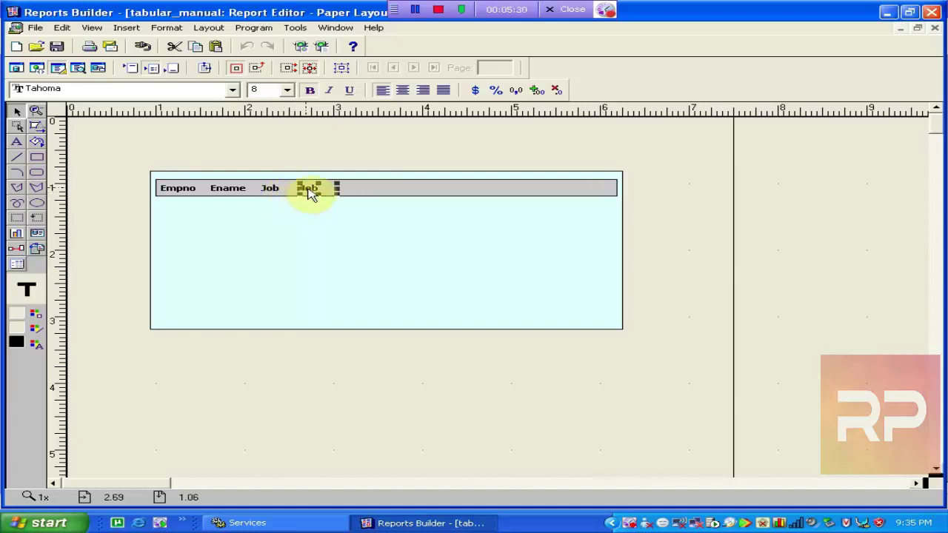
Change the text of the copied Job label to Hiredate.
double_click(309, 188)
drag(323, 188, 263, 188)
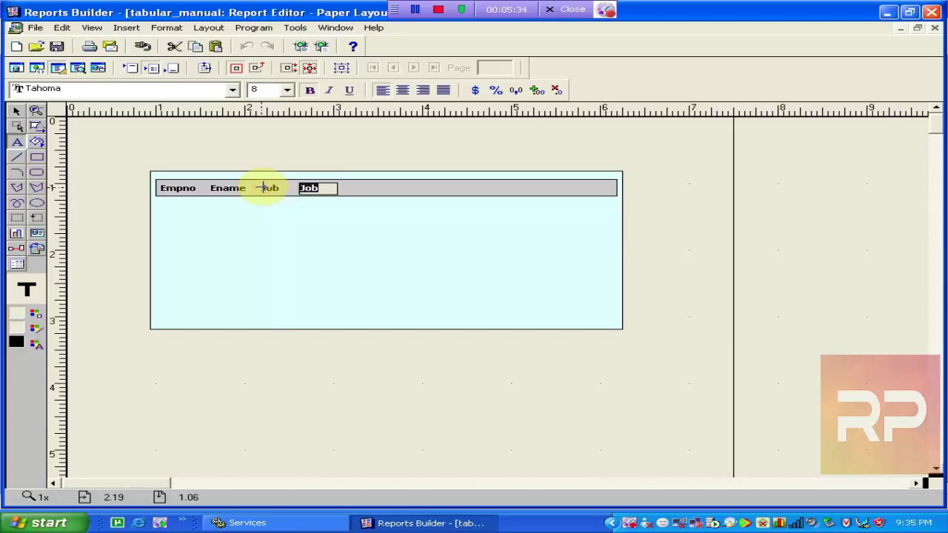
text(Hiredate)
click(265, 188)
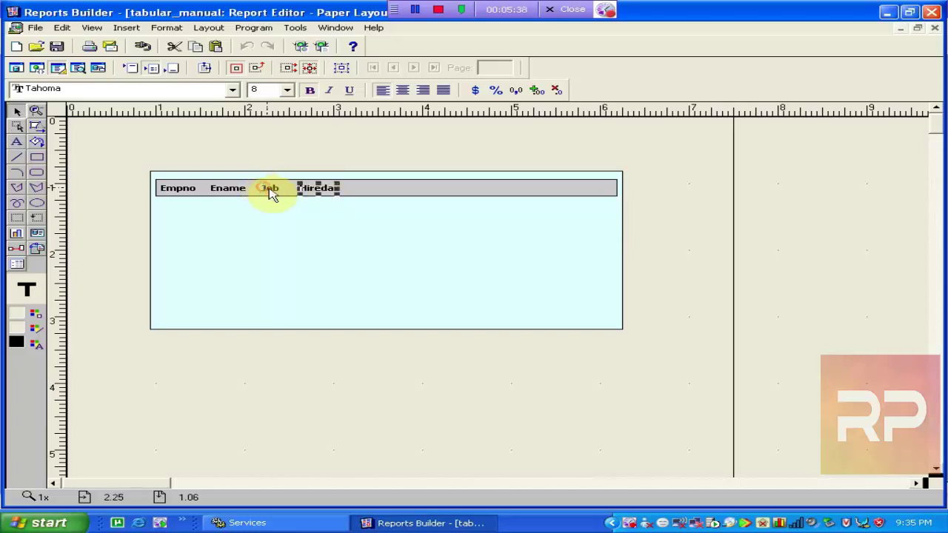
Widen the Hiredate label to the right so its whole text fits.
click(354, 225)
click(327, 195)
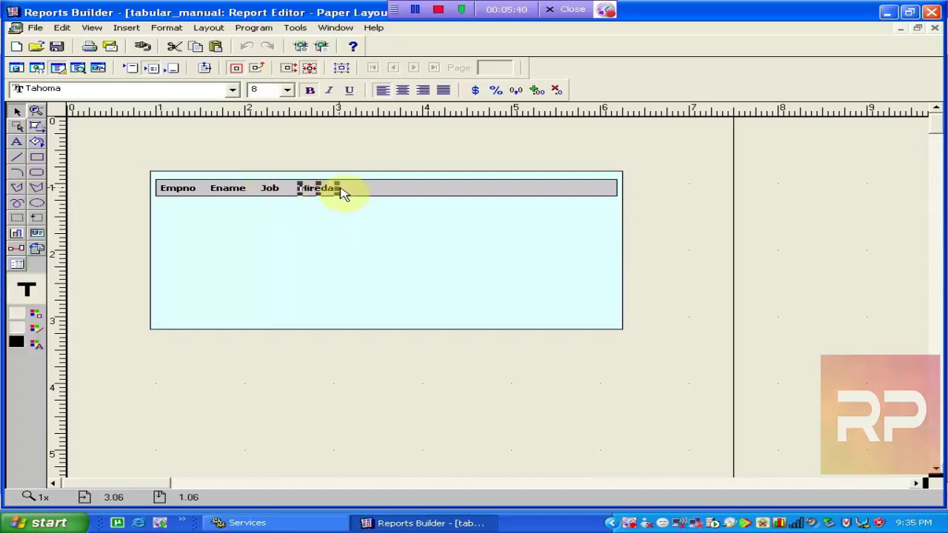
drag(340, 194, 385, 193)
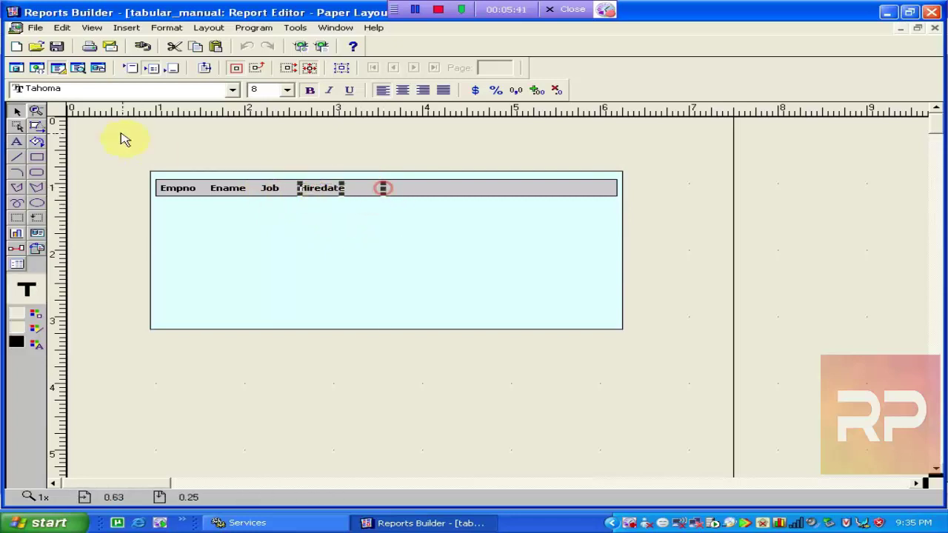
In the Data Model, add the hiredate column between job and sal in query Q_1's SELECT statement.
click(17, 70)
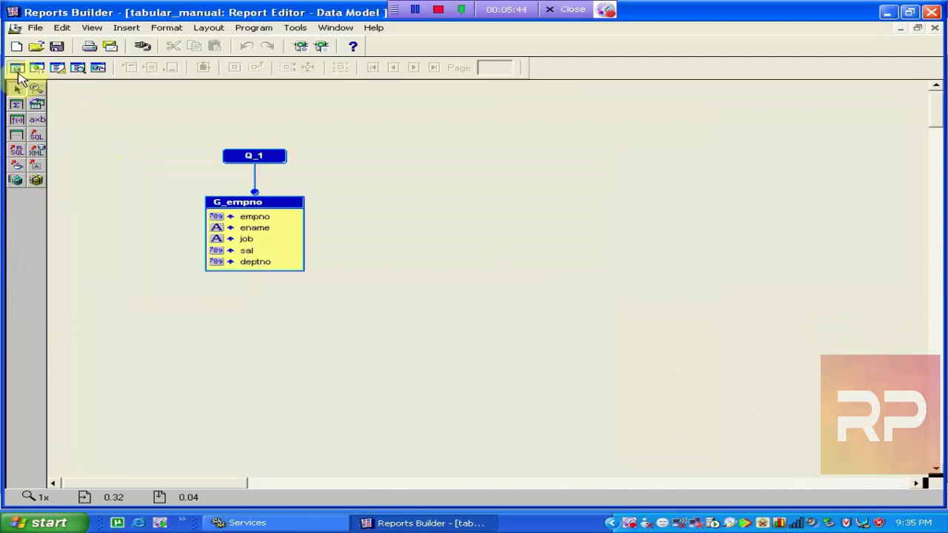
double_click(241, 159)
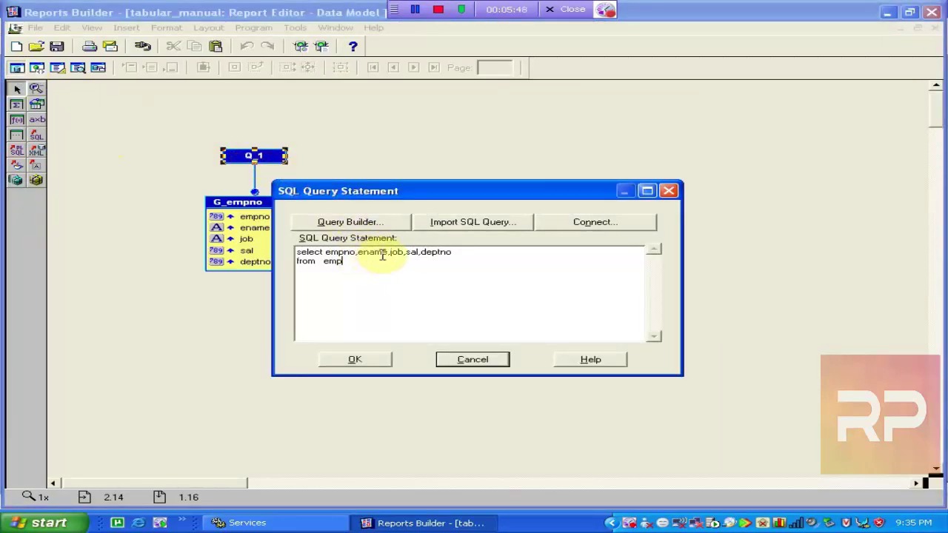
click(491, 360)
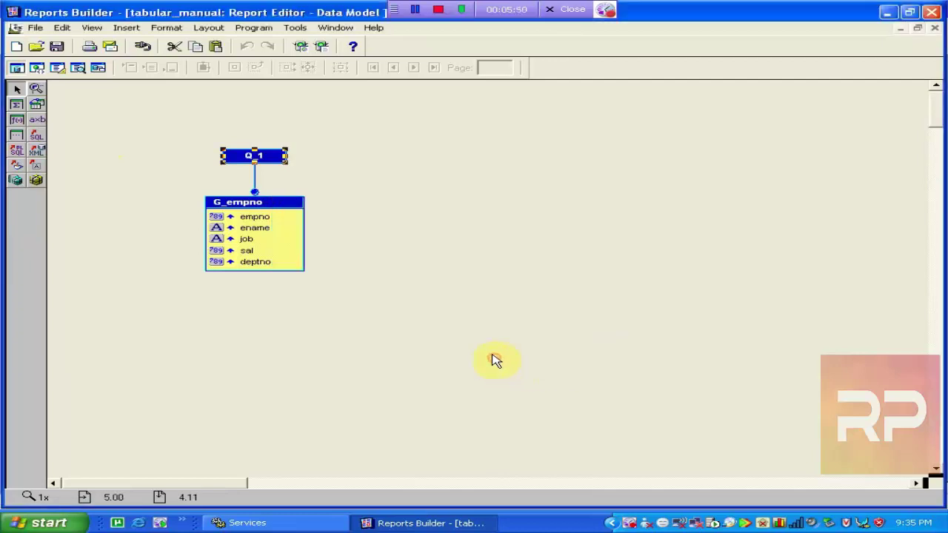
double_click(245, 156)
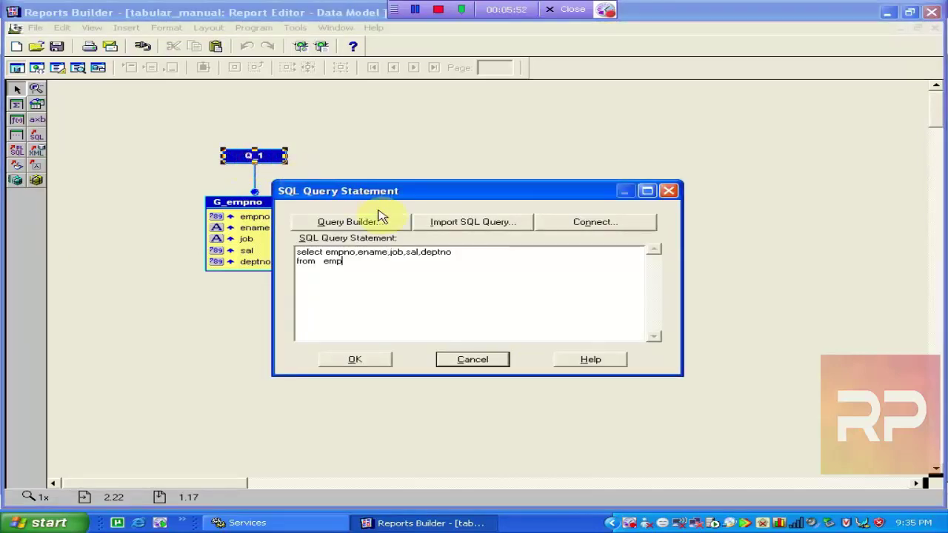
click(406, 252)
text(h)
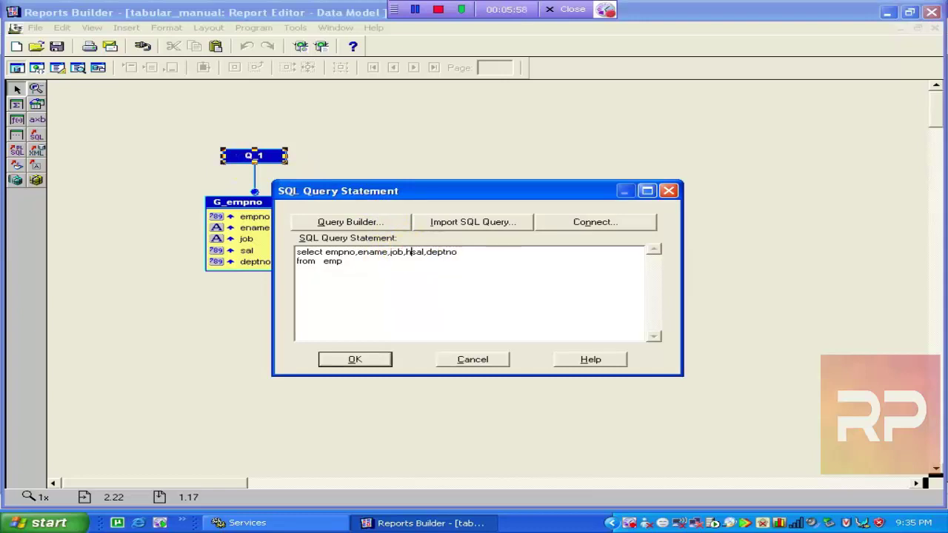
text(ireddate,)
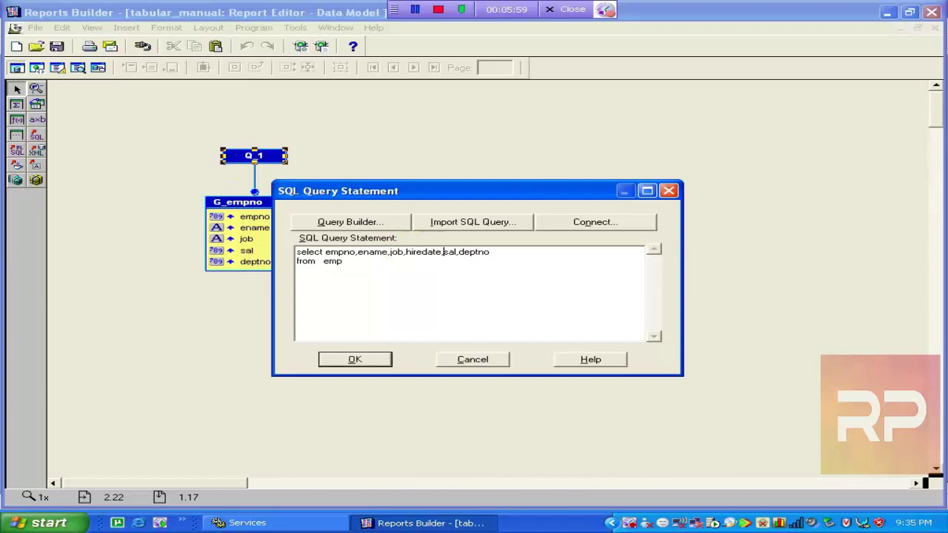
click(376, 360)
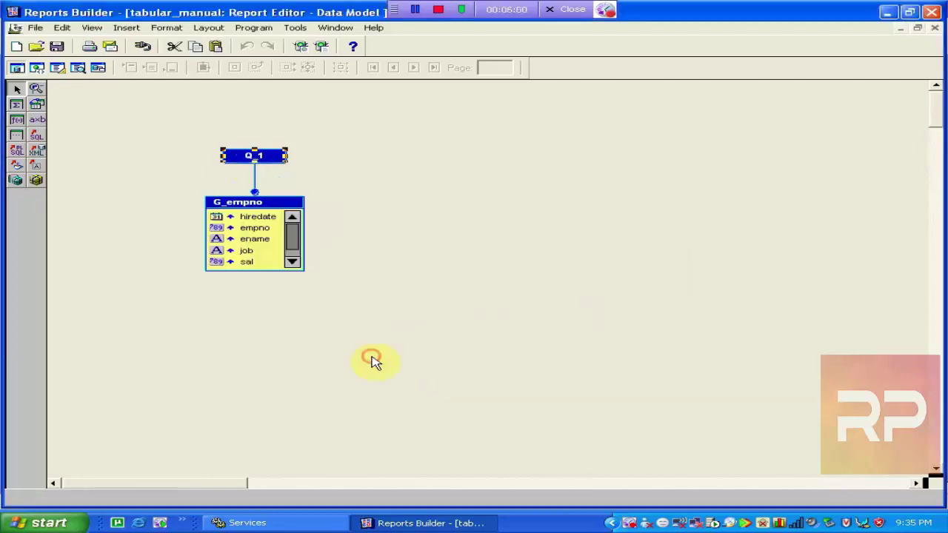
Enlarge the G_empno group box downward and move hiredate between job and sal in its column order.
click(258, 269)
drag(257, 271, 264, 339)
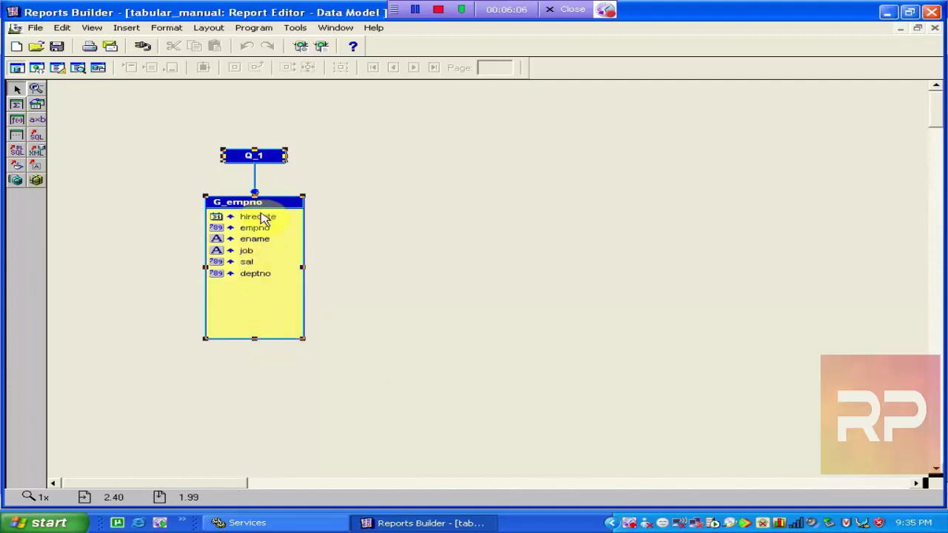
drag(264, 216, 266, 267)
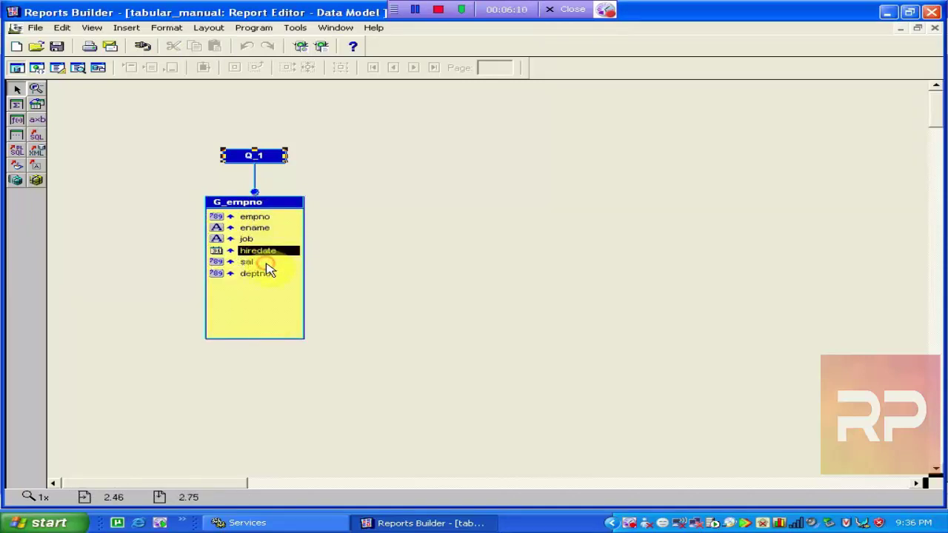
Shorten the G_empno group box to fit just below deptno and save the report.
click(257, 314)
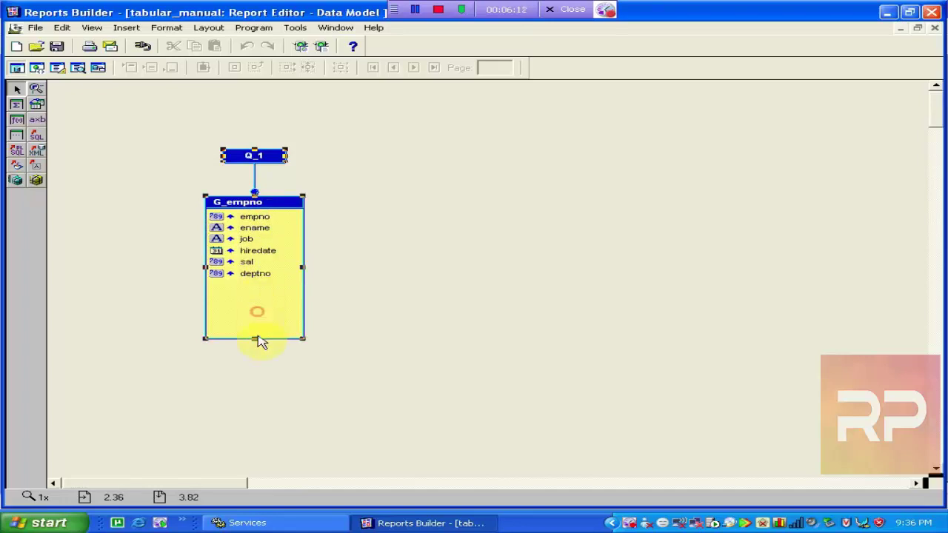
drag(254, 338, 254, 293)
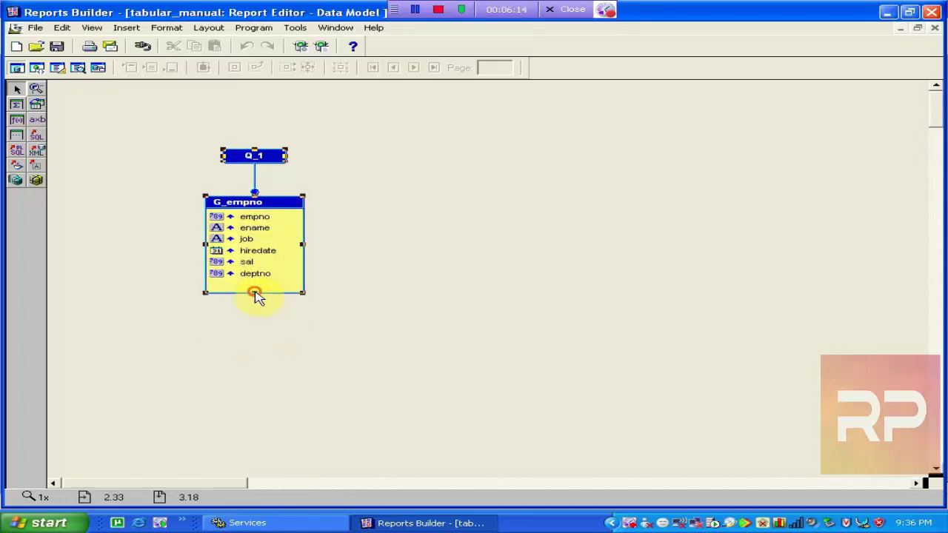
click(55, 49)
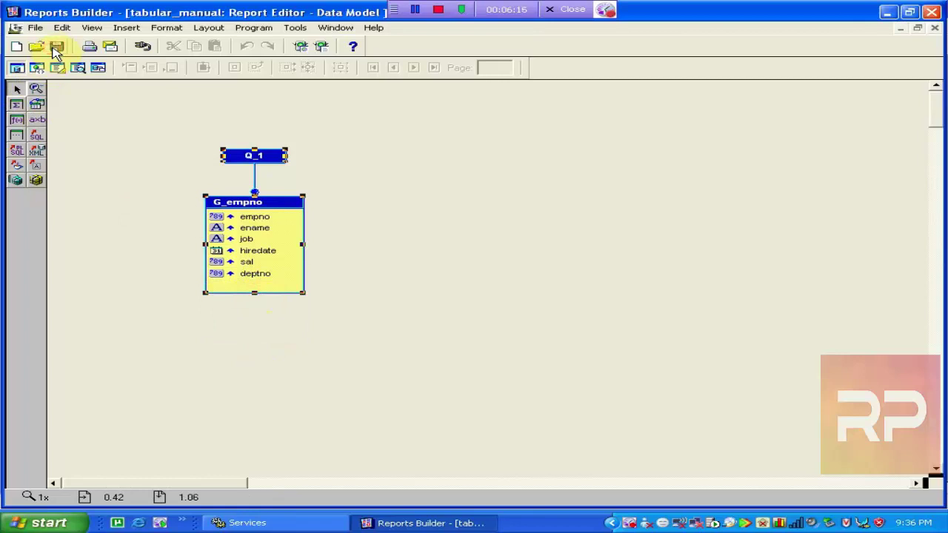
click(235, 151)
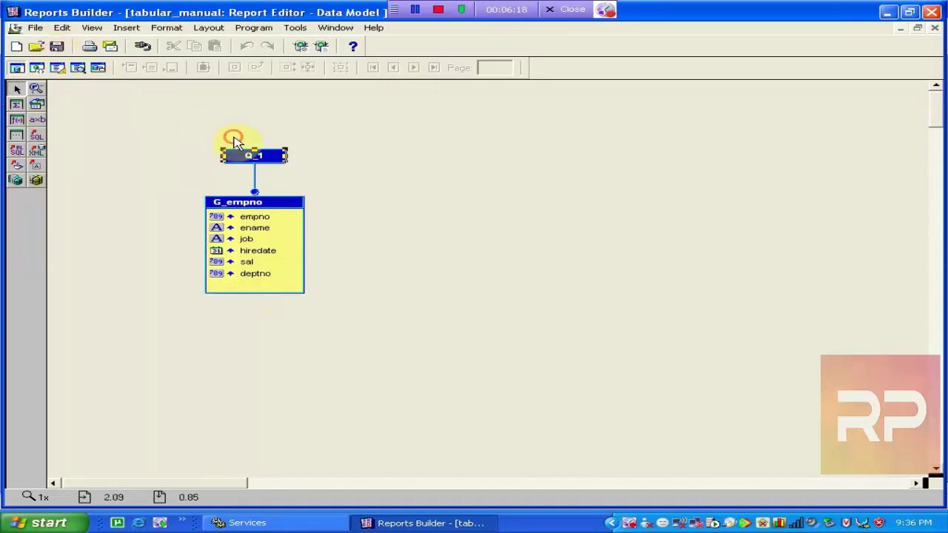
In the Paper Layout, duplicate the Hiredate label, place the copy just after it in the header frame, and change its text to Sal.
click(59, 68)
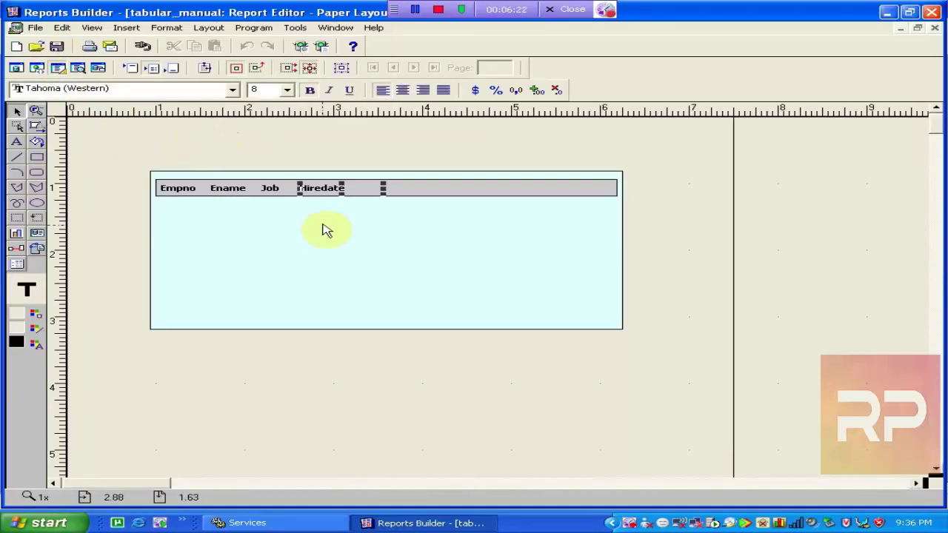
click(326, 226)
click(323, 191)
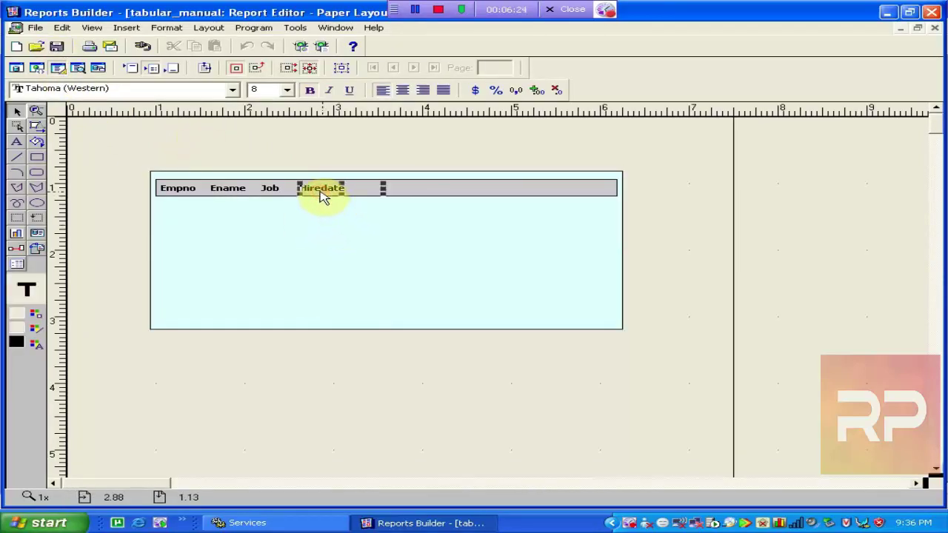
key(ctrl+c)
key(ctrl+v)
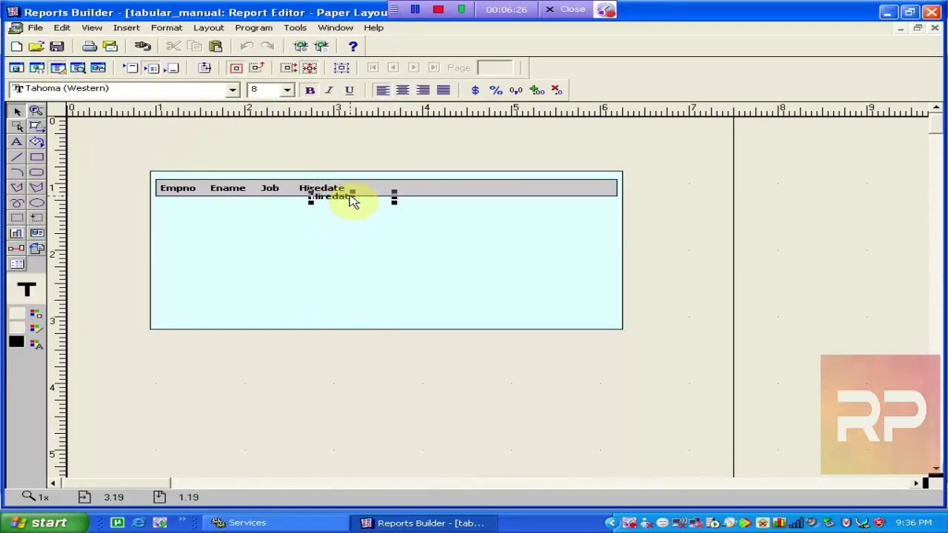
drag(343, 201, 398, 199)
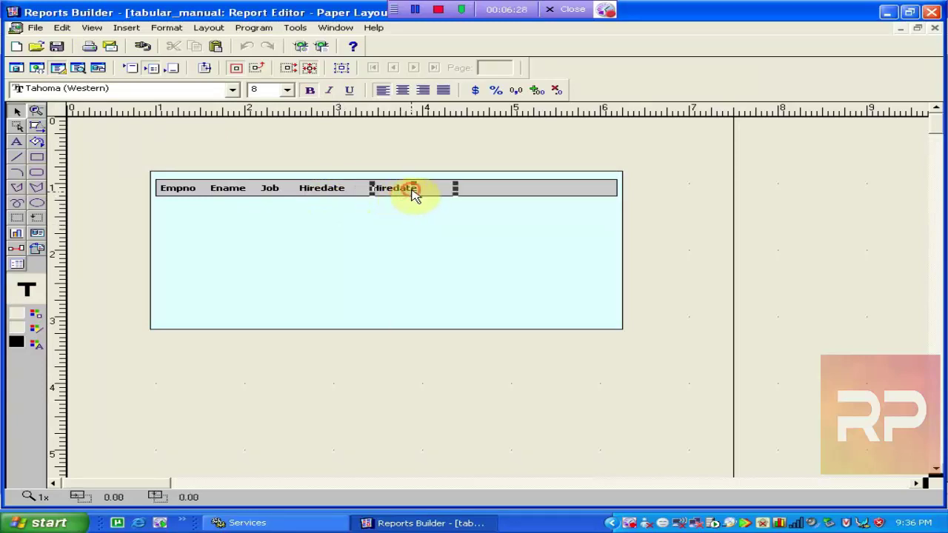
double_click(413, 191)
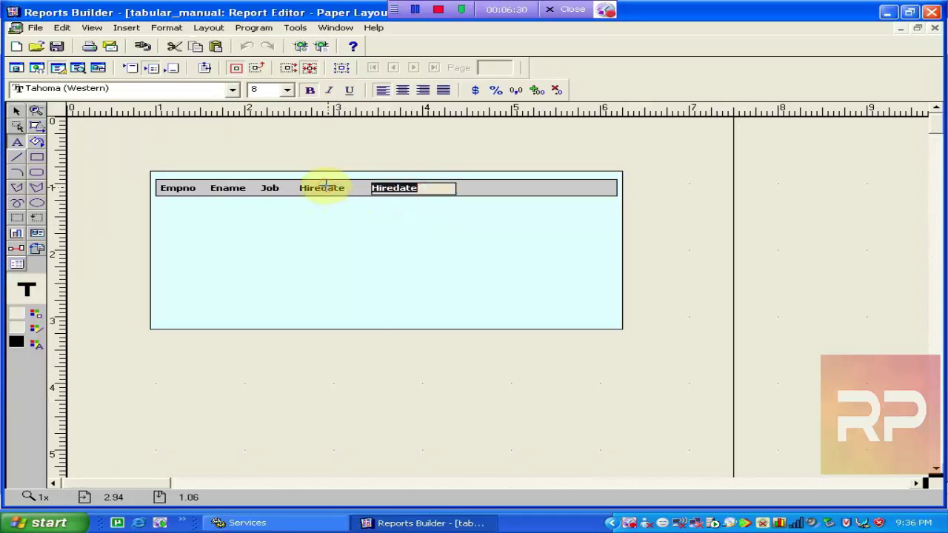
text(Sal)
click(388, 285)
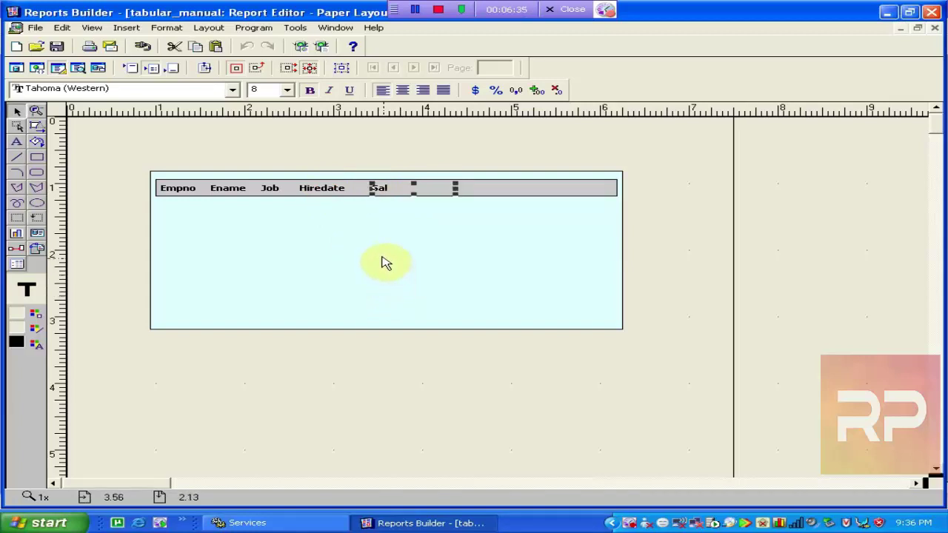
Place a duplicate of the Sal label further along the header frame and change its text to Deptno.
click(349, 222)
click(377, 188)
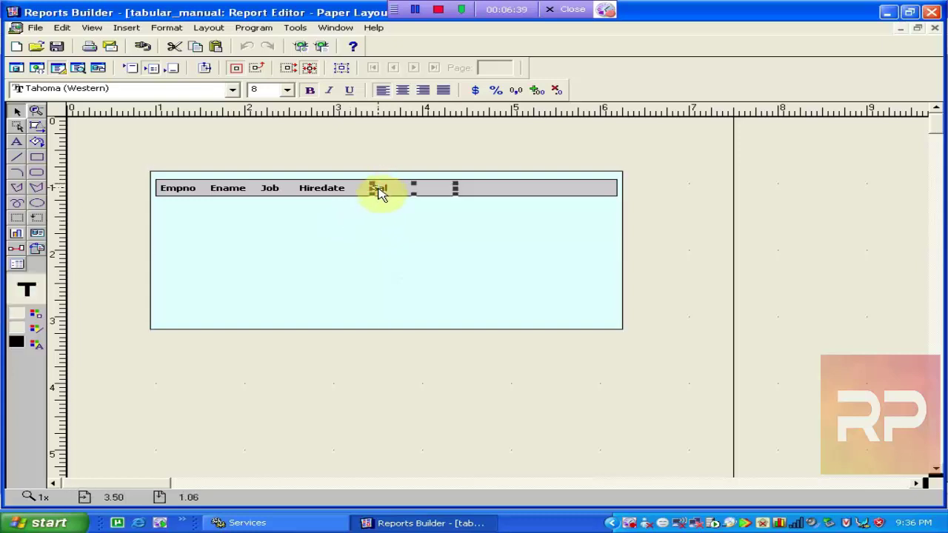
drag(379, 190, 458, 190)
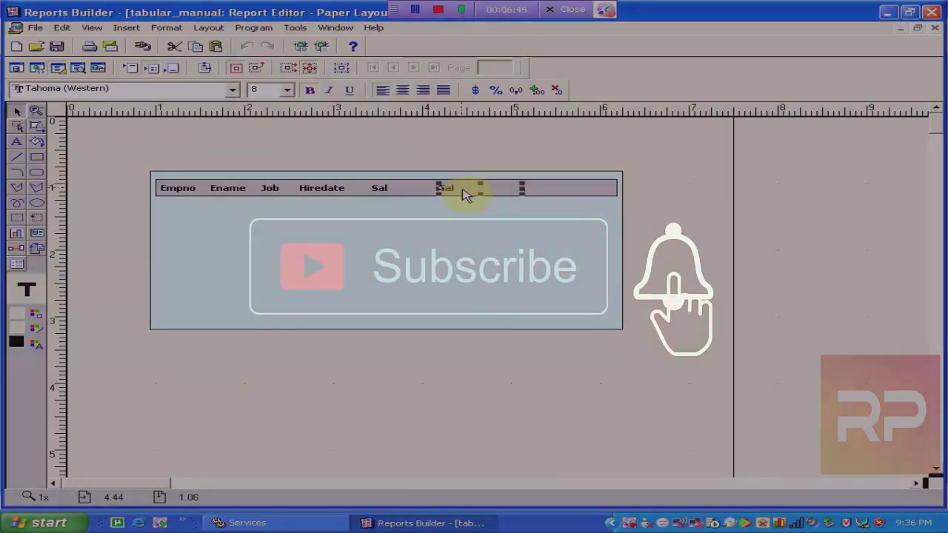
click(473, 188)
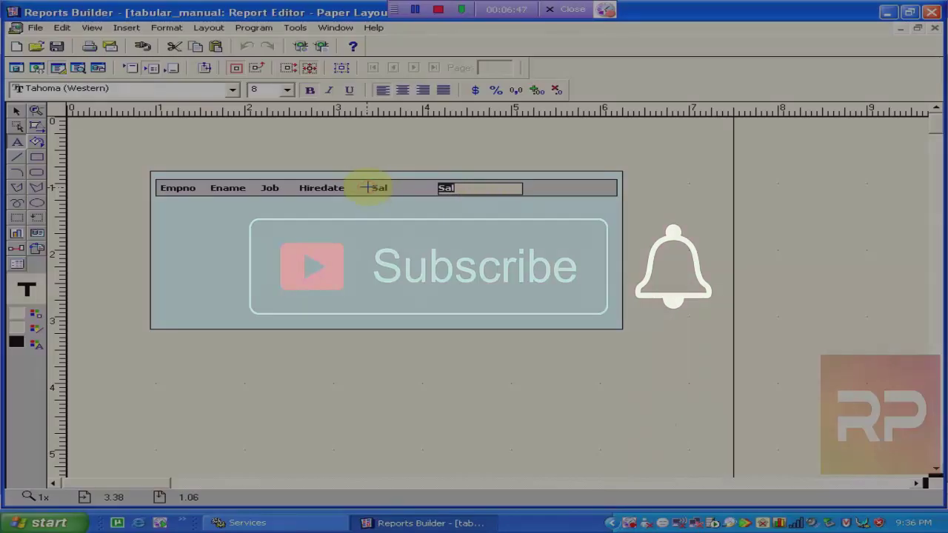
text(no)
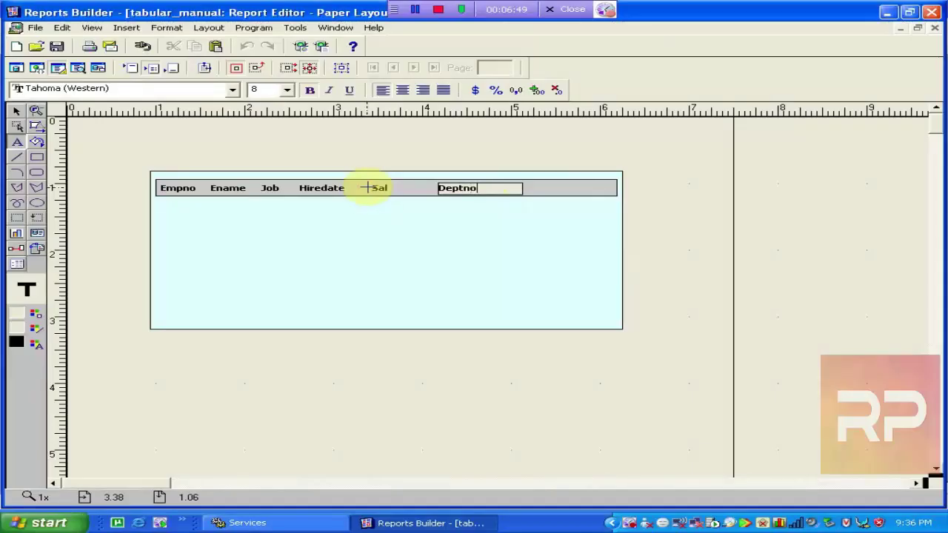
click(408, 237)
Move the Deptno label right to about the 5 mark on the horizontal ruler, near the header frame's end.
key(Right)
key(Right)
key(Right)
key(Right)
key(Right)
key(Right)
key(Right)
key(Right)
key(Right)
key(Right)
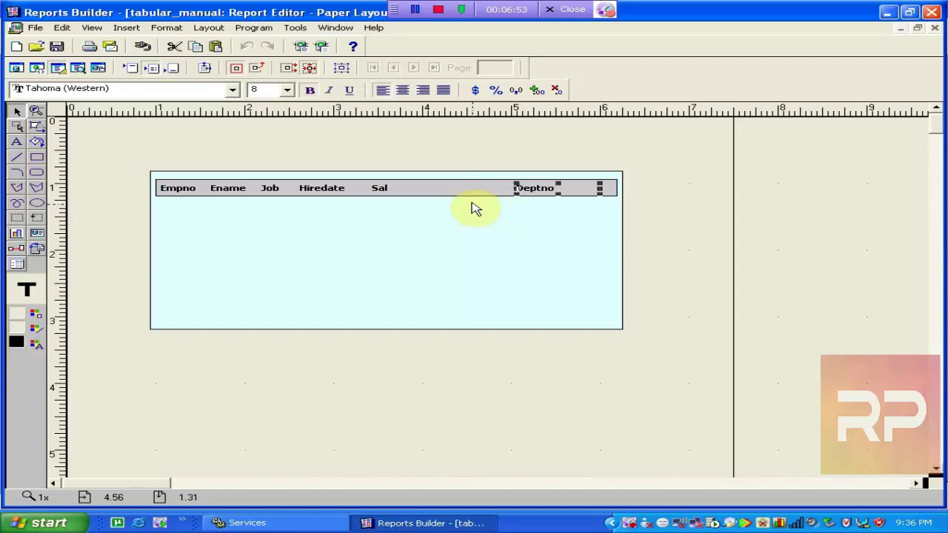
Move the Sal label right to about the 4 mark on the ruler, just before Deptno.
click(379, 187)
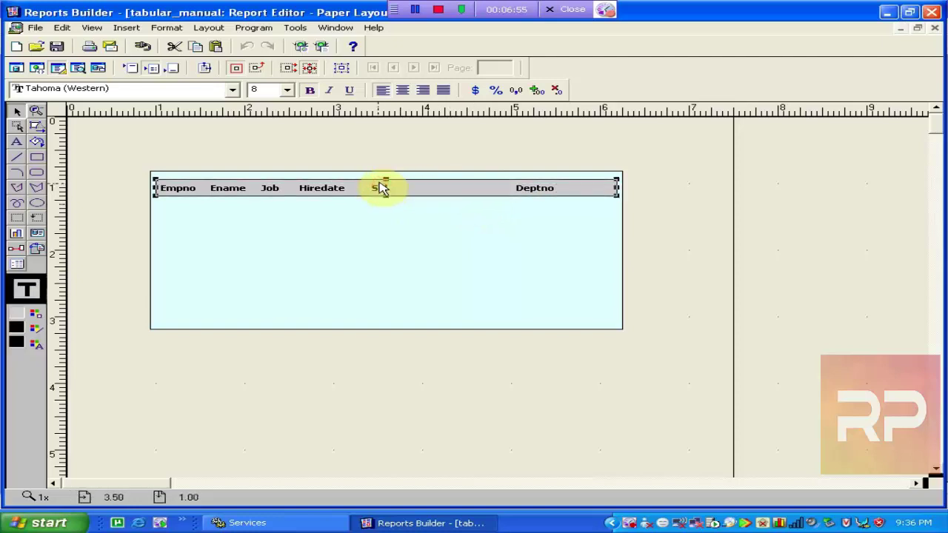
click(381, 190)
key(Right)
key(Right)
key(Right)
key(Right)
key(Right)
key(Right)
key(Right)
key(Right)
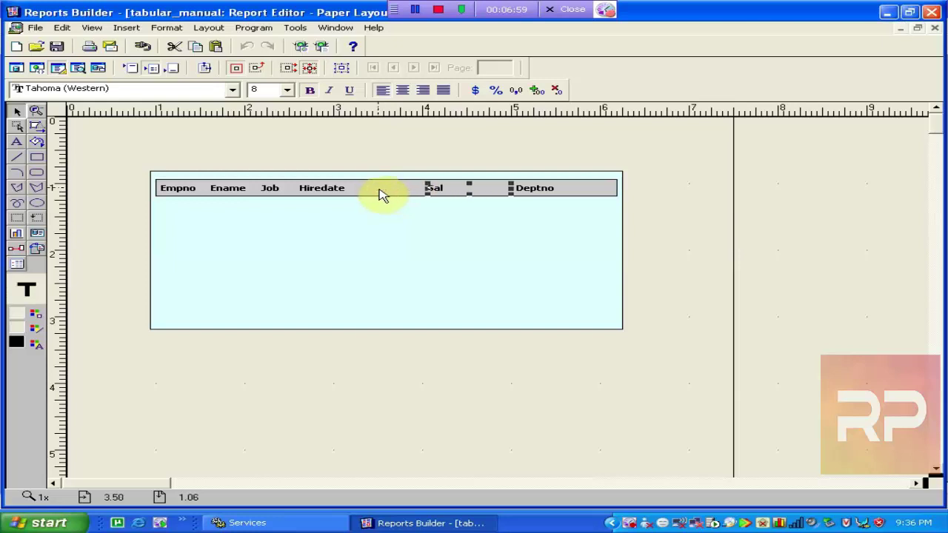
Move the Hiredate label right to about the 3 mark on the ruler, toward Sal.
click(348, 189)
key(Right)
key(Right)
key(Right)
key(Right)
key(Right)
key(Right)
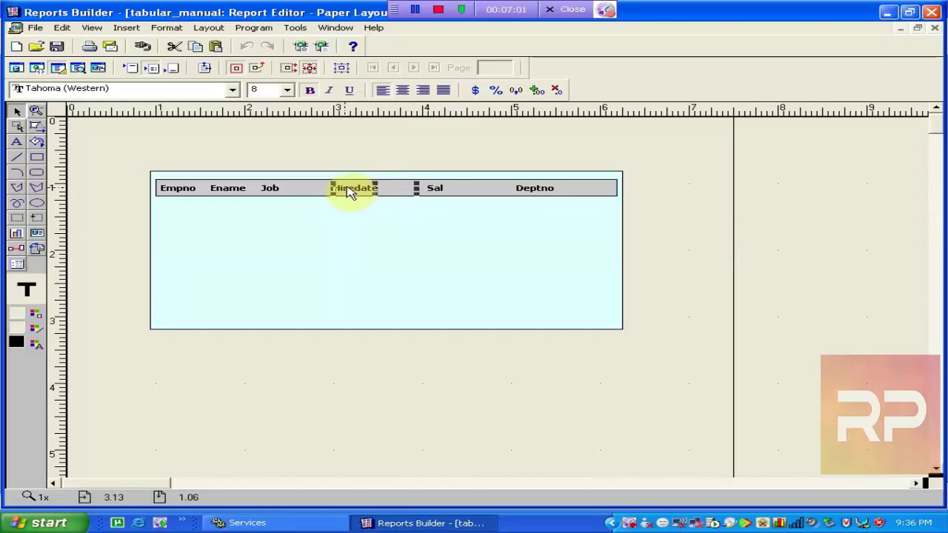
Shift the Job label right toward Hiredate and the Ename label right toward Job within the header frame.
click(274, 189)
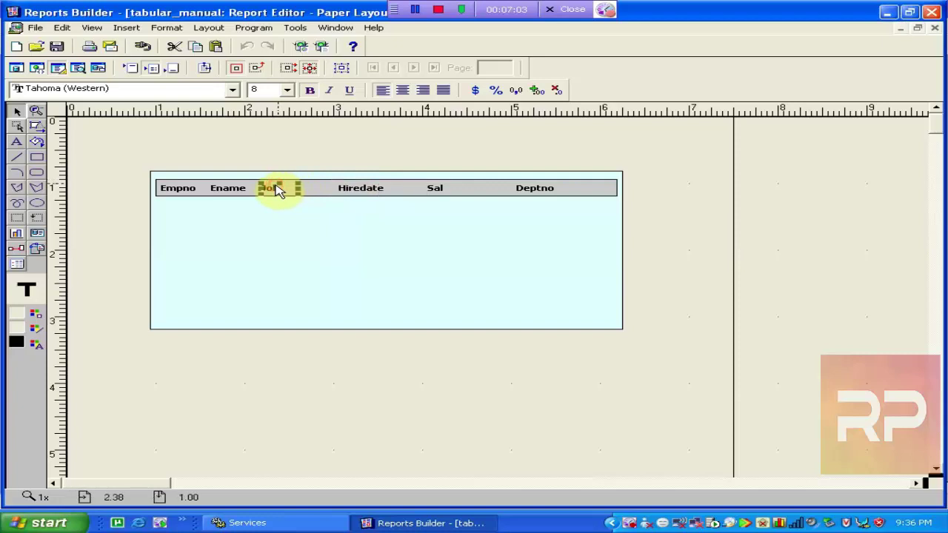
key(Right)
key(Right)
key(Right)
key(Right)
key(Right)
click(227, 190)
key(Right)
key(Right)
key(Right)
key(Right)
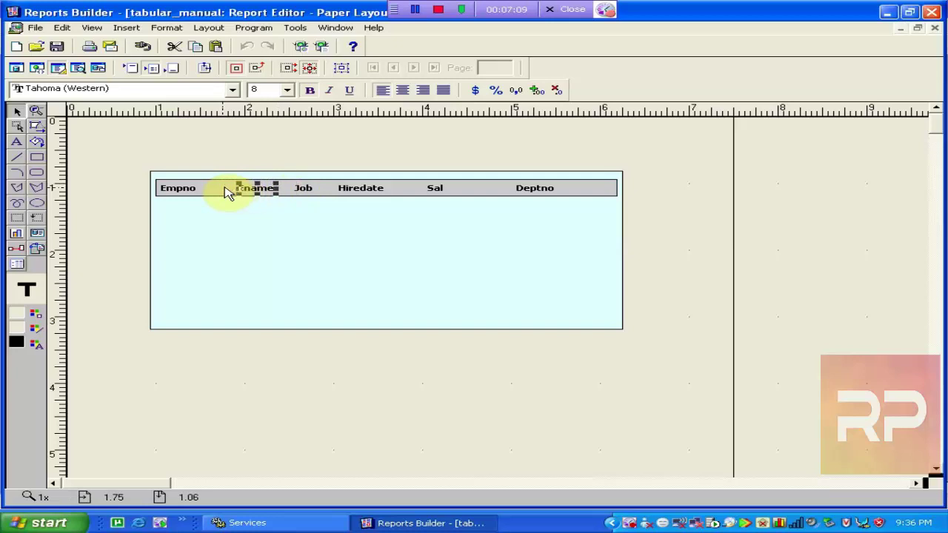
Nudge the Deptno label slightly further right within the header frame.
click(353, 252)
click(545, 194)
key(Right)
key(Right)
key(Right)
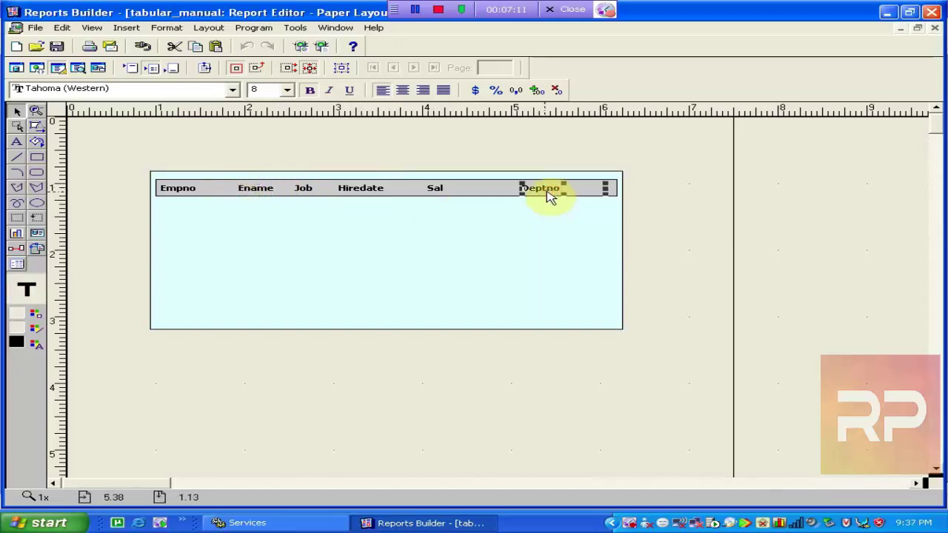
Narrow the Sal label and shift it toward Deptno, and move the Hiredate label right to follow it.
click(428, 190)
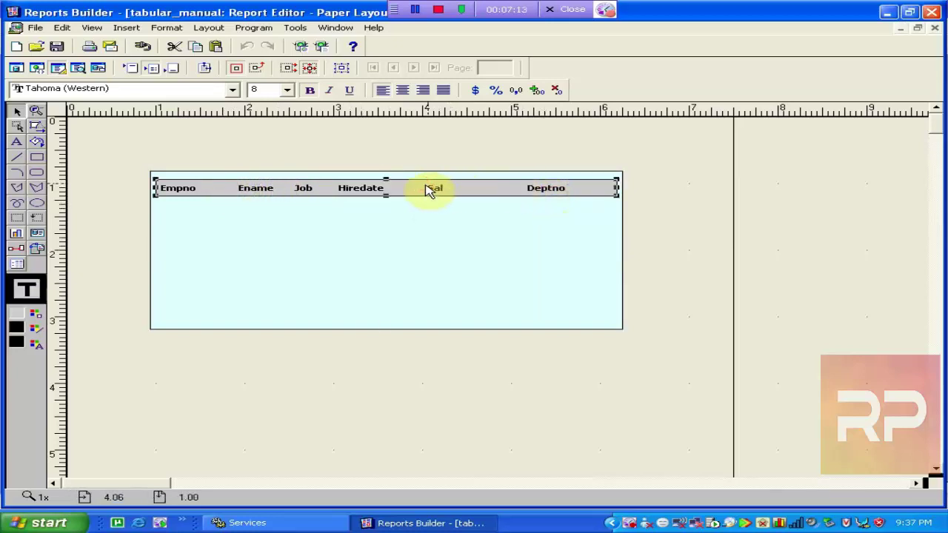
click(433, 190)
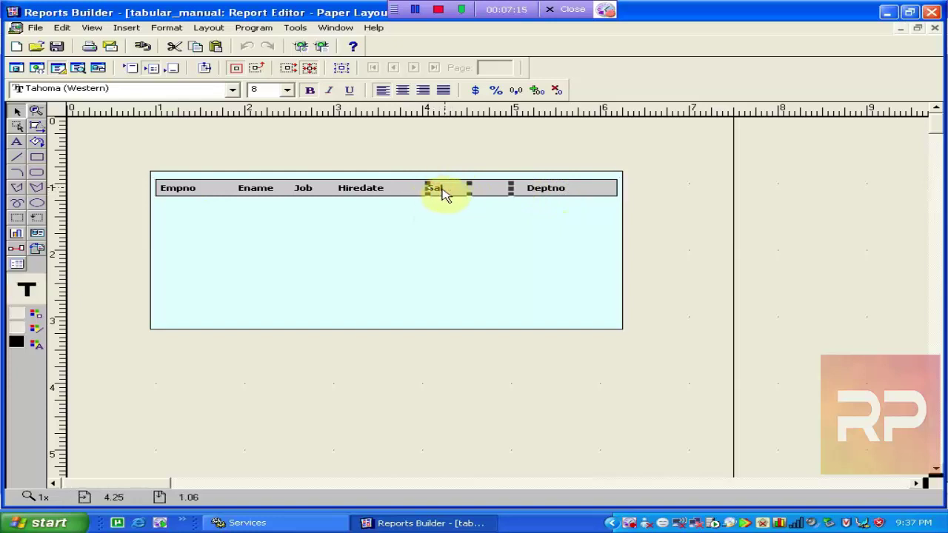
drag(511, 194, 491, 191)
click(379, 190)
key(Right)
key(Right)
key(Right)
key(Right)
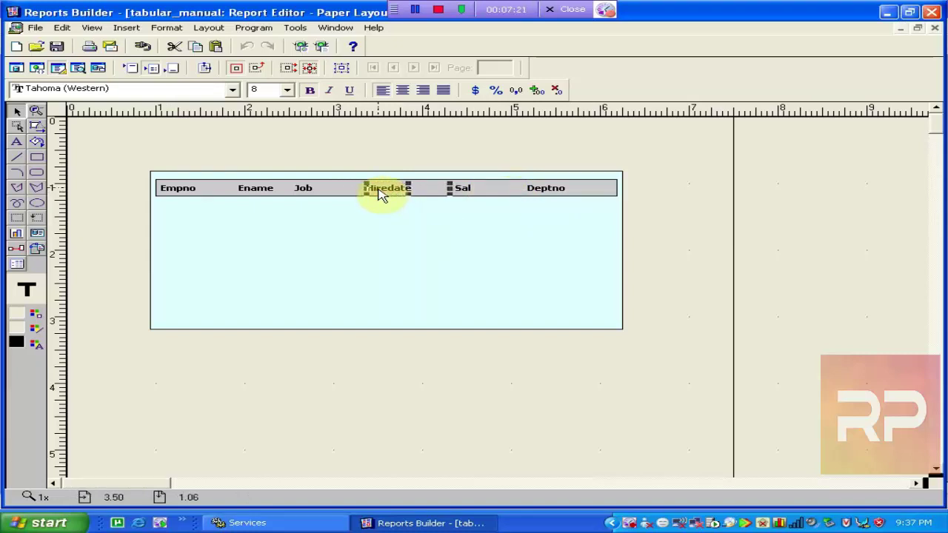
Nudge the Job label right, closer to Hiredate.
click(317, 195)
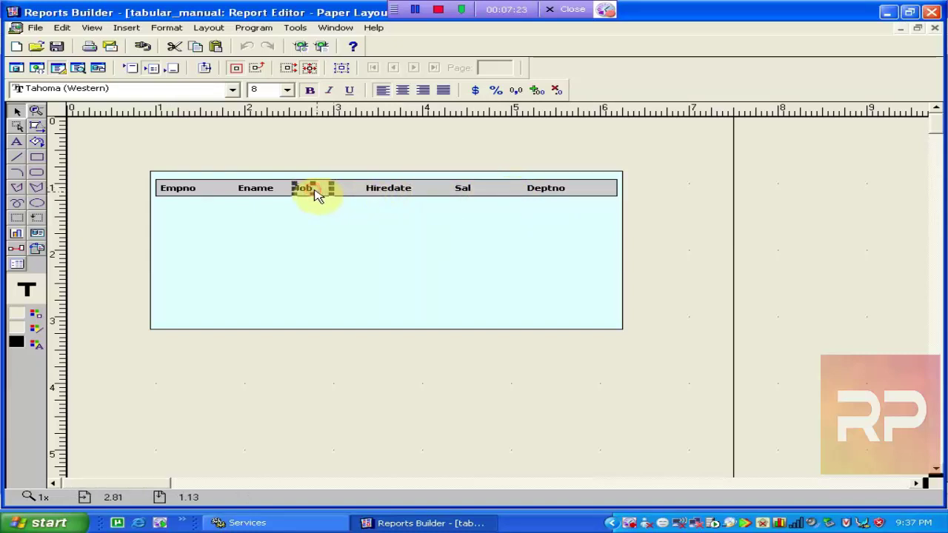
key(Right)
key(Right)
key(Right)
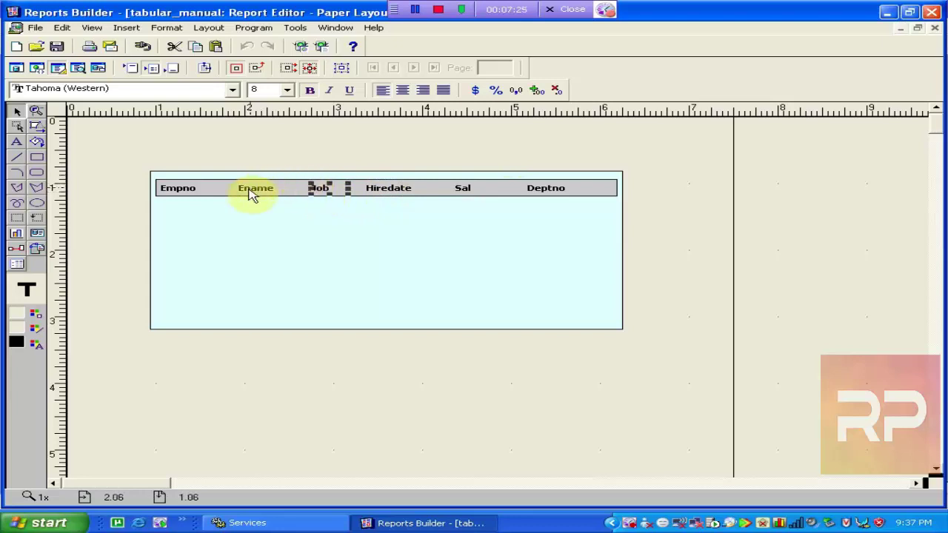
Nudge the Ename label left, closer to Empno.
click(250, 194)
key(Left)
key(Left)
key(Left)
Nudge the Job label back left to even out its spacing between Ename and Hiredate.
click(327, 193)
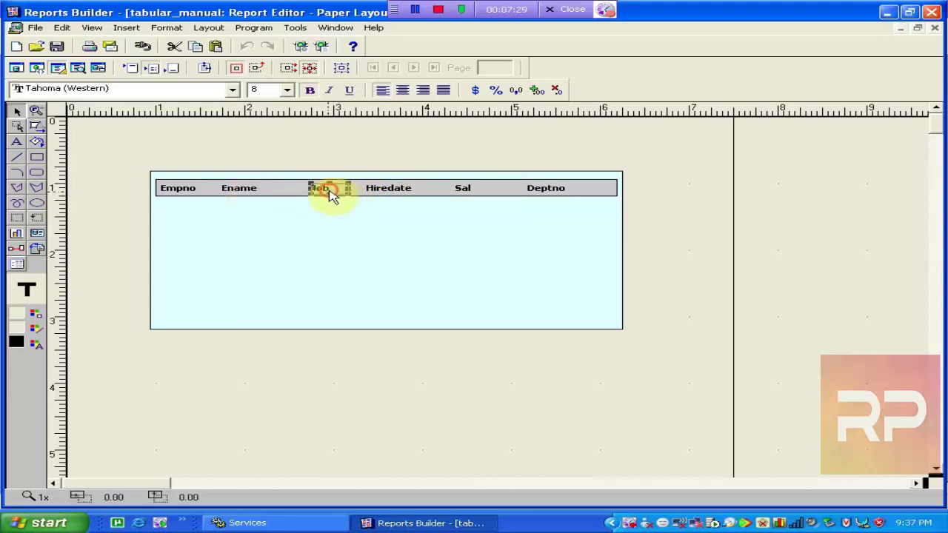
key(Left)
key(Left)
key(Left)
Shift the Hiredate label slightly left to balance the header spacing and save the report.
click(366, 191)
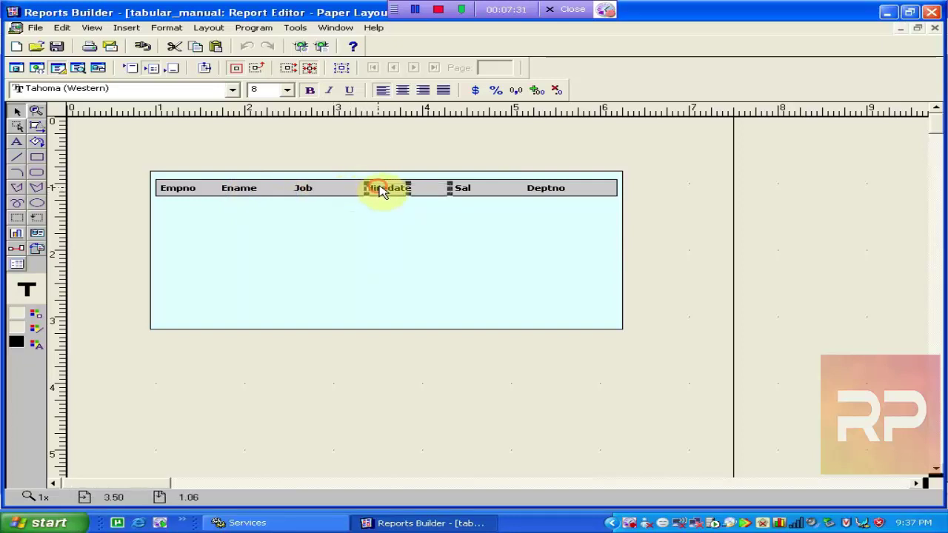
click(474, 186)
click(477, 216)
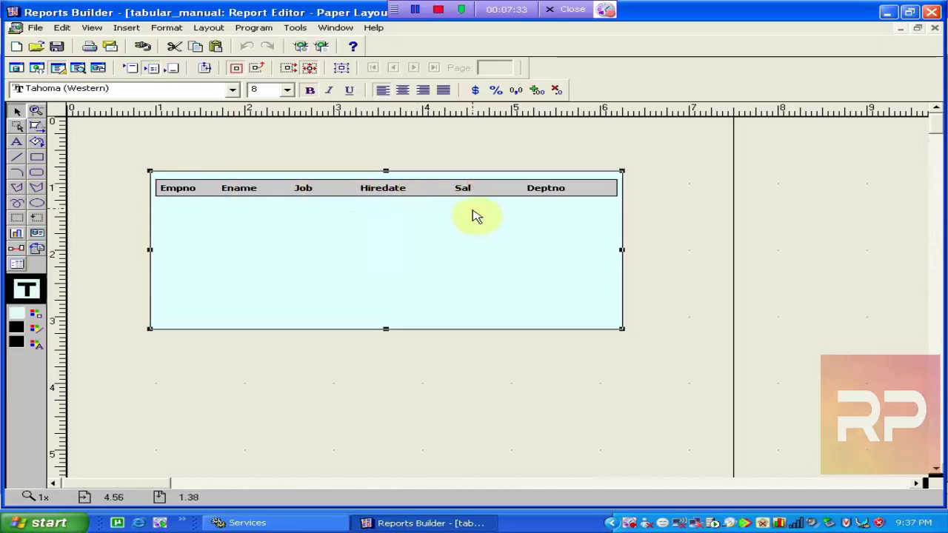
click(57, 48)
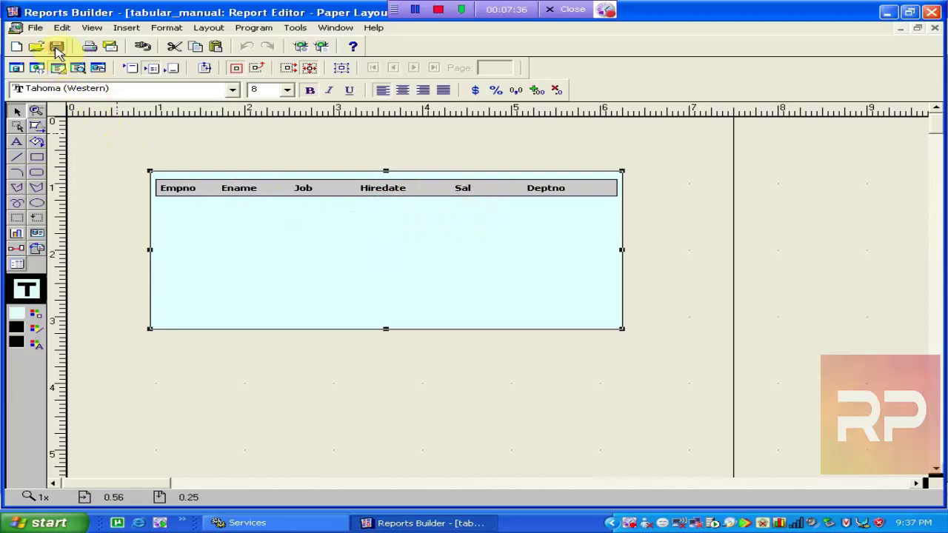
Run the report to check the header row in the paper preview, and return to the Paper Layout.
click(326, 47)
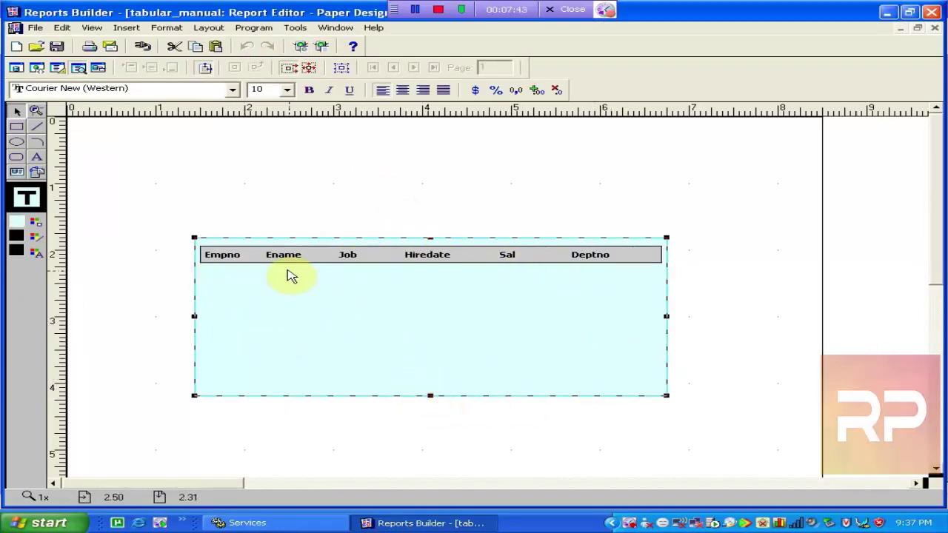
click(37, 68)
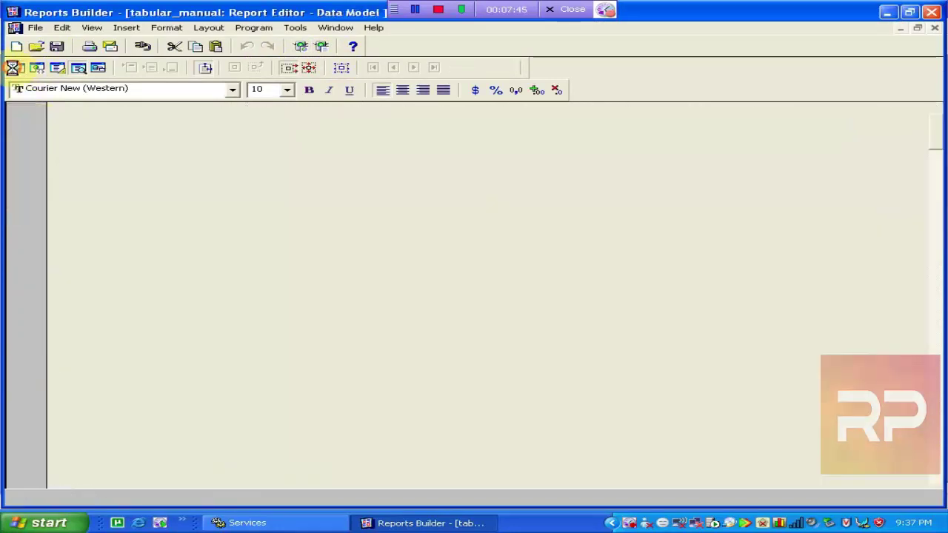
click(58, 68)
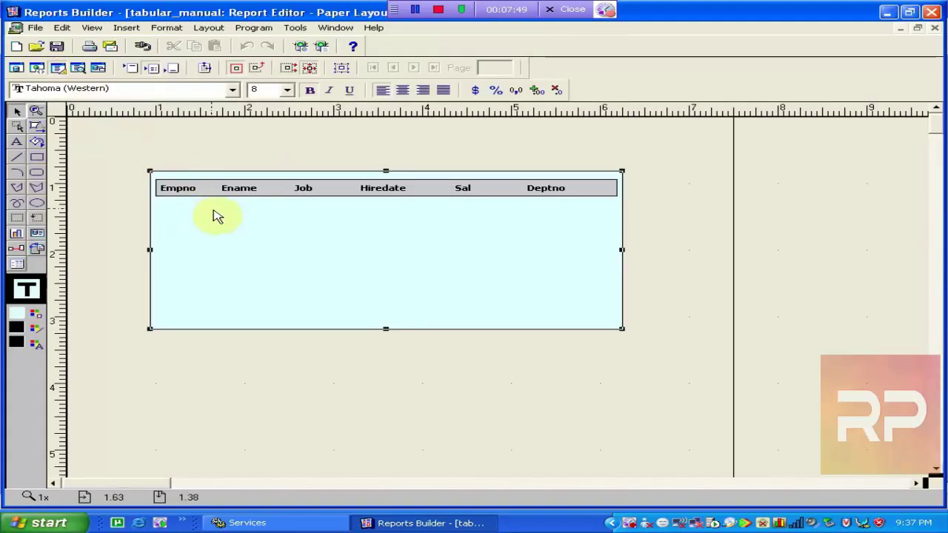
click(112, 222)
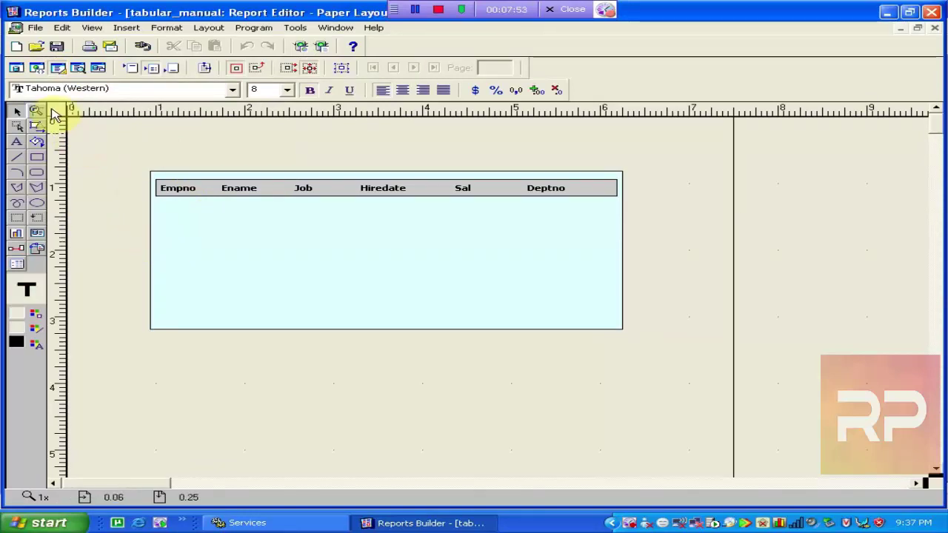
Switch to the Data Model and rename the query as Q_EMP in its properties.
click(17, 68)
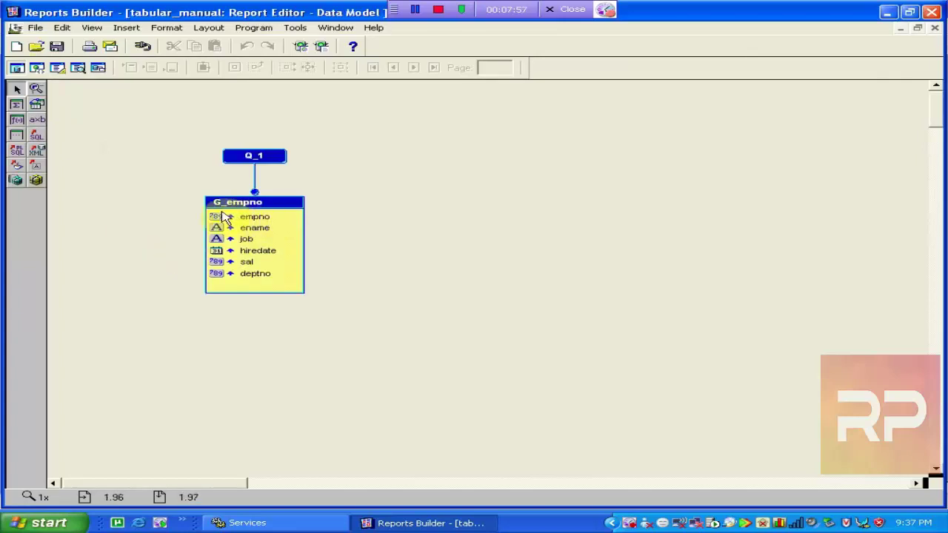
click(224, 210)
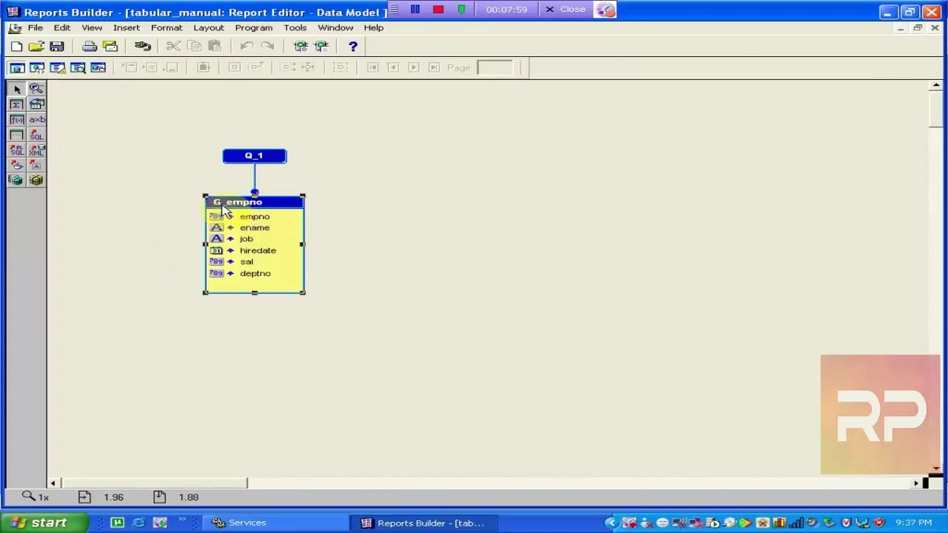
click(270, 159)
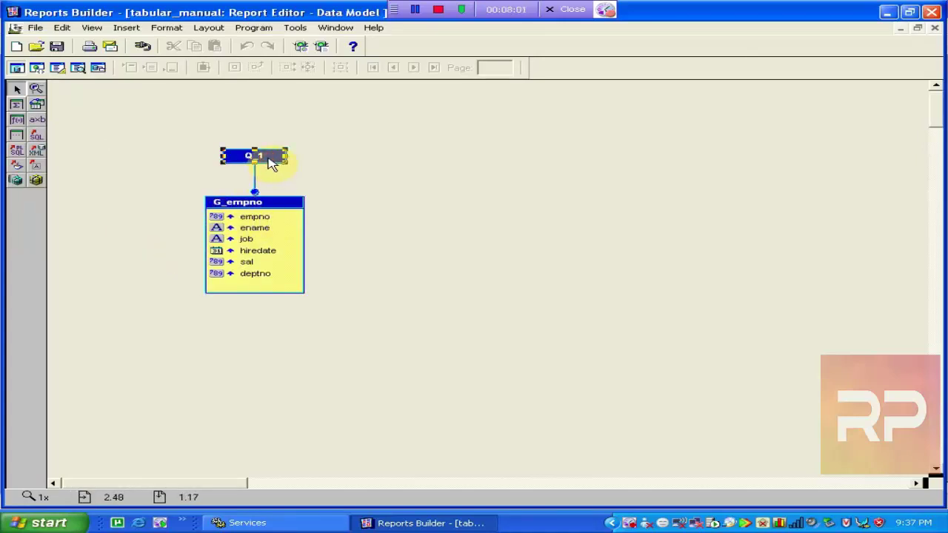
right_click(271, 162)
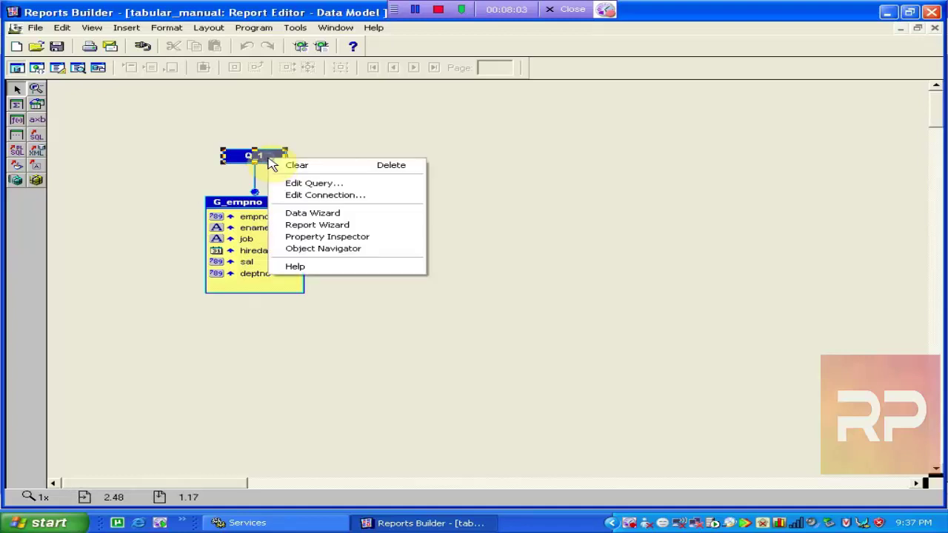
click(324, 237)
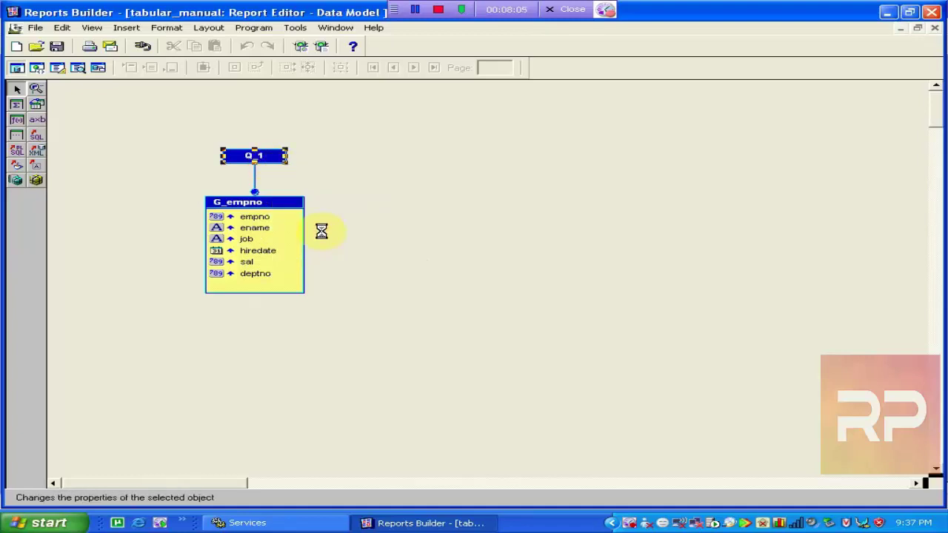
click(267, 121)
click(274, 118)
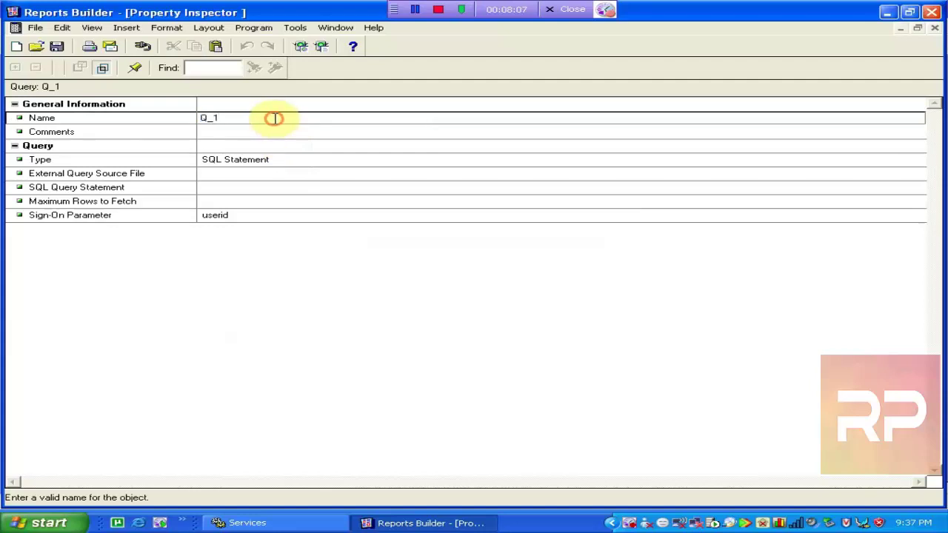
text(emp)
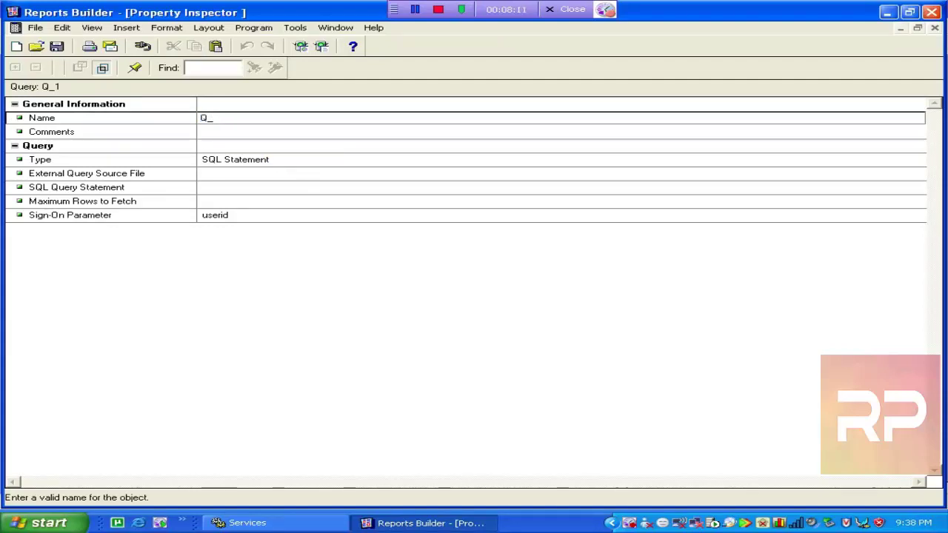
click(317, 162)
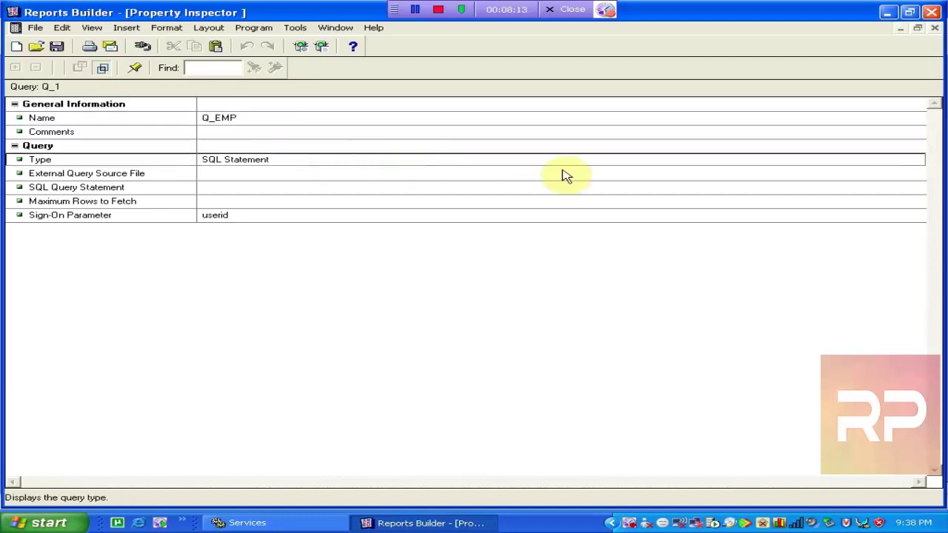
click(935, 28)
Rename the query's group as G_EMP in its properties and return to the Data Model.
click(251, 206)
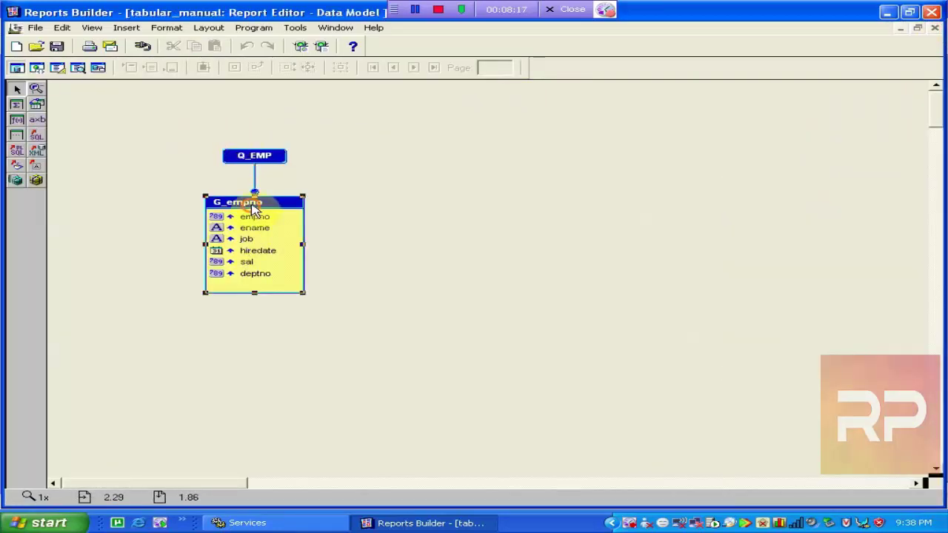
double_click(250, 203)
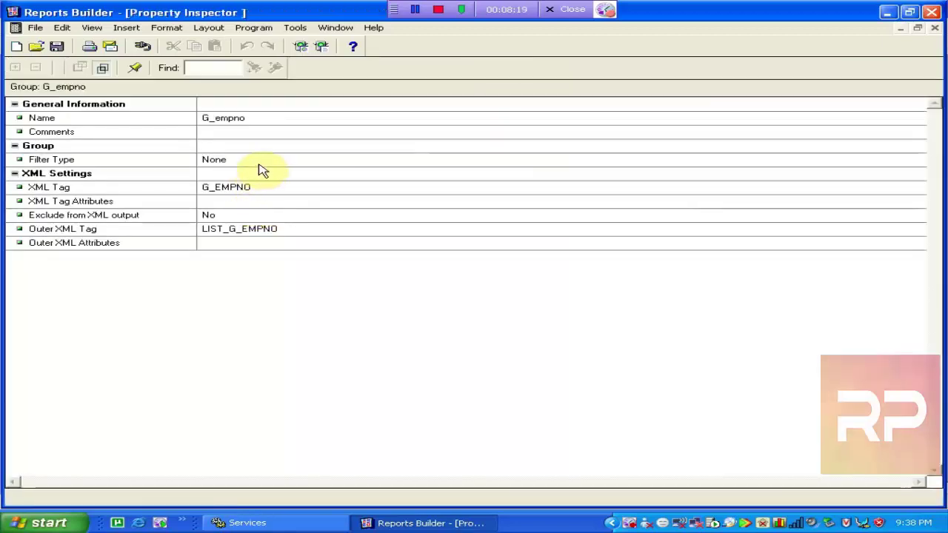
click(275, 118)
key(BackSpace)
key(BackSpace)
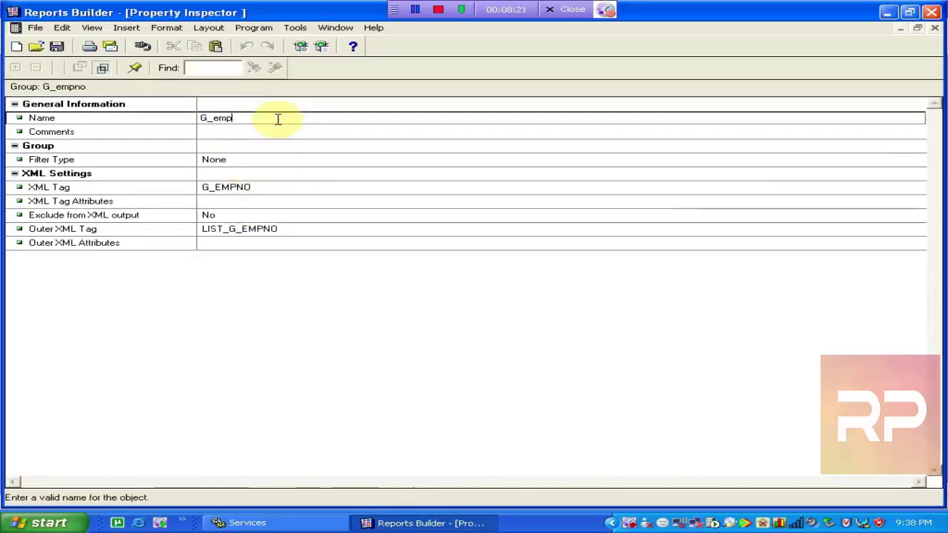
text(emp)
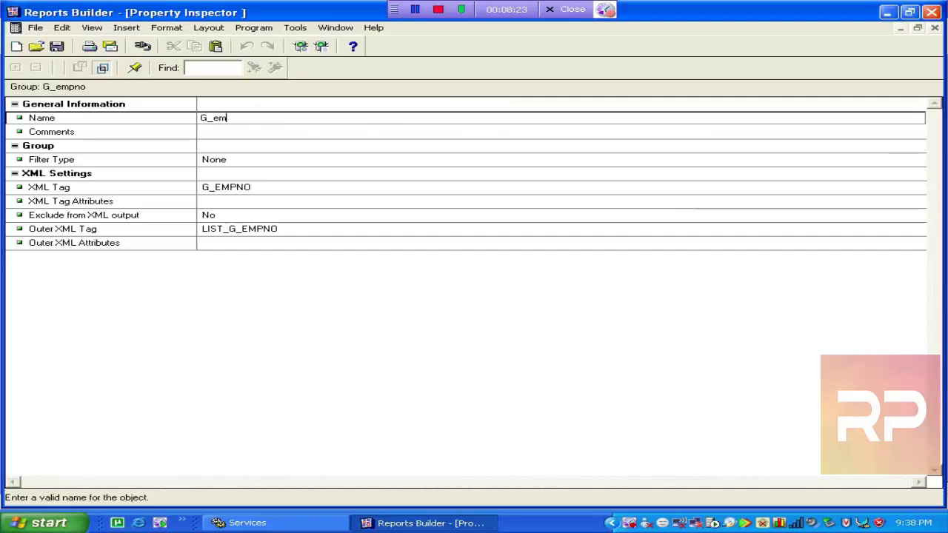
click(345, 175)
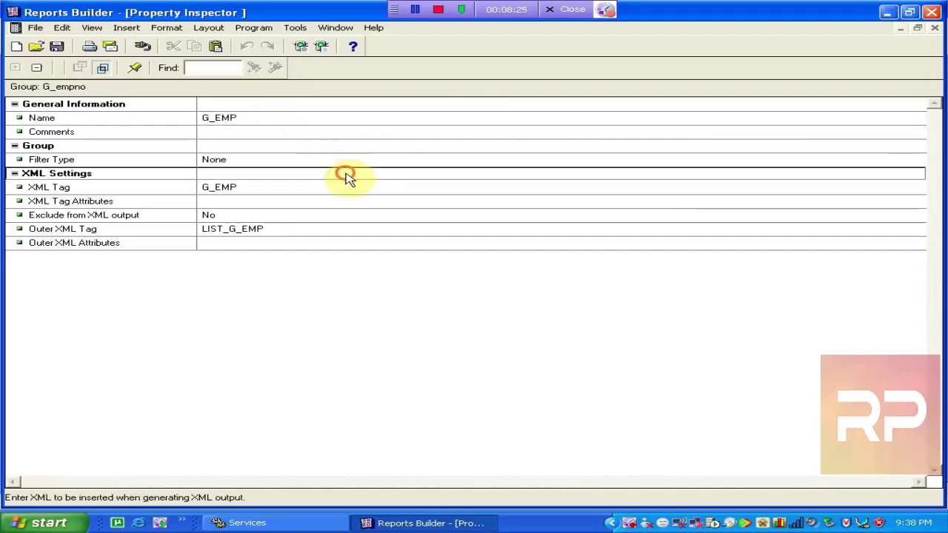
click(934, 28)
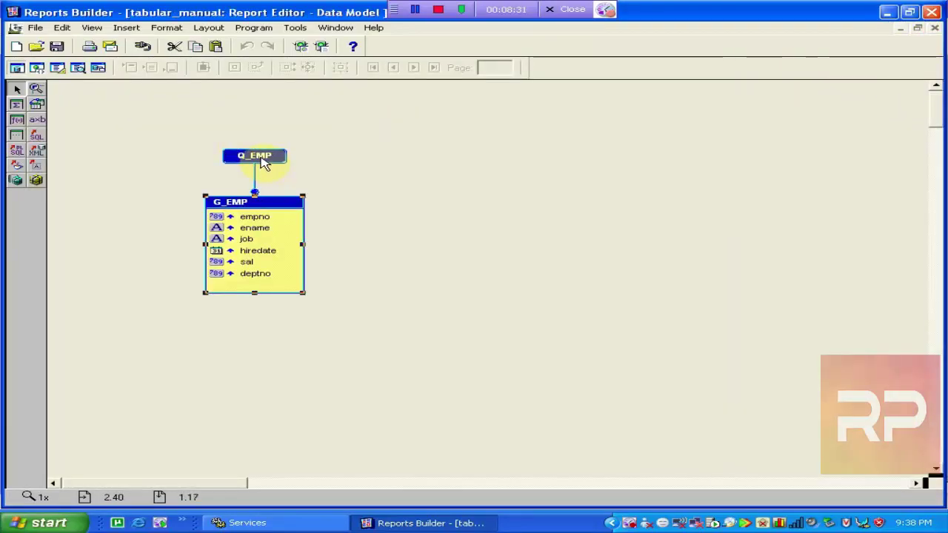
Review the query, its group and the group's columns in the Data Model.
click(261, 158)
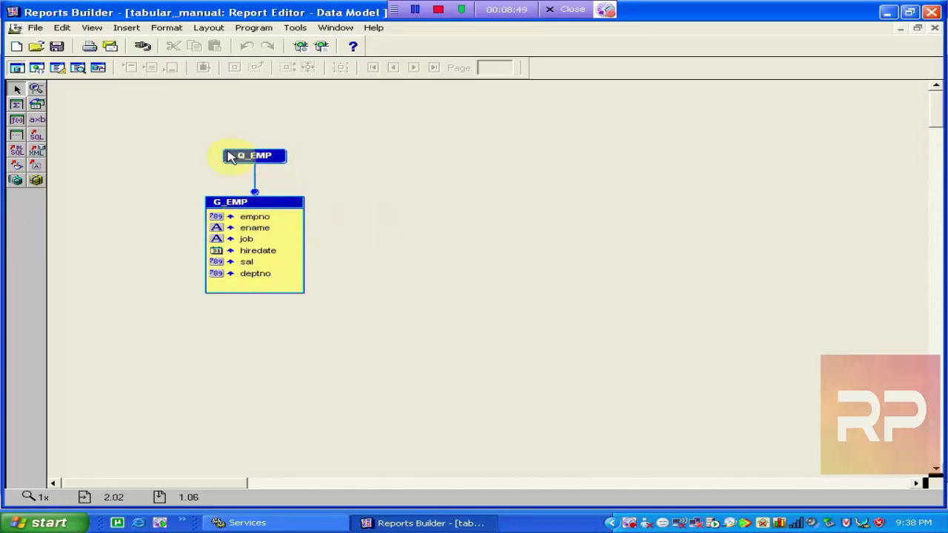
click(234, 160)
click(237, 201)
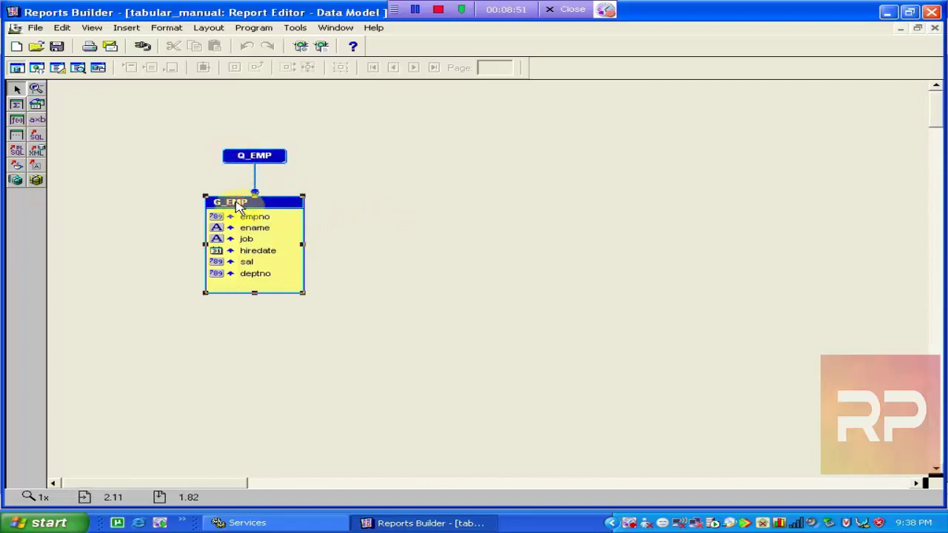
click(249, 157)
click(247, 202)
click(258, 226)
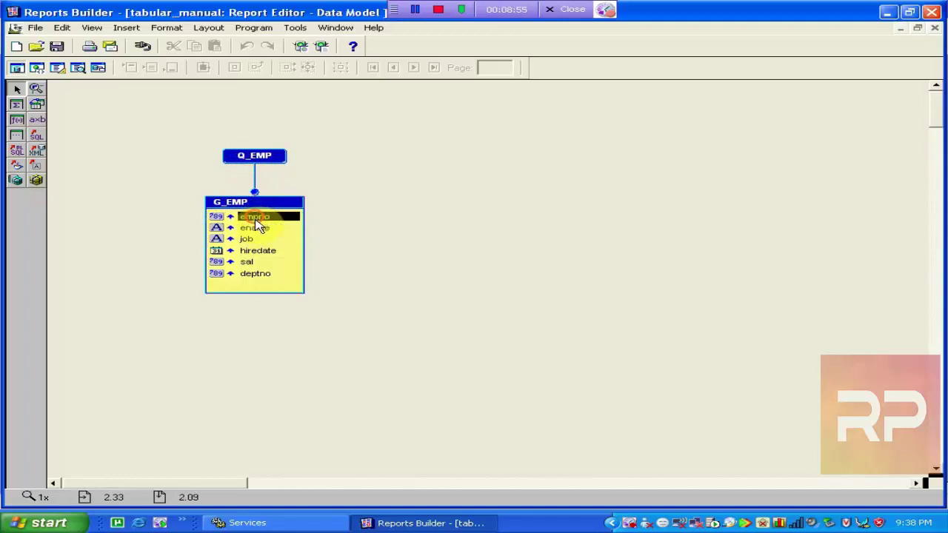
click(258, 250)
click(256, 262)
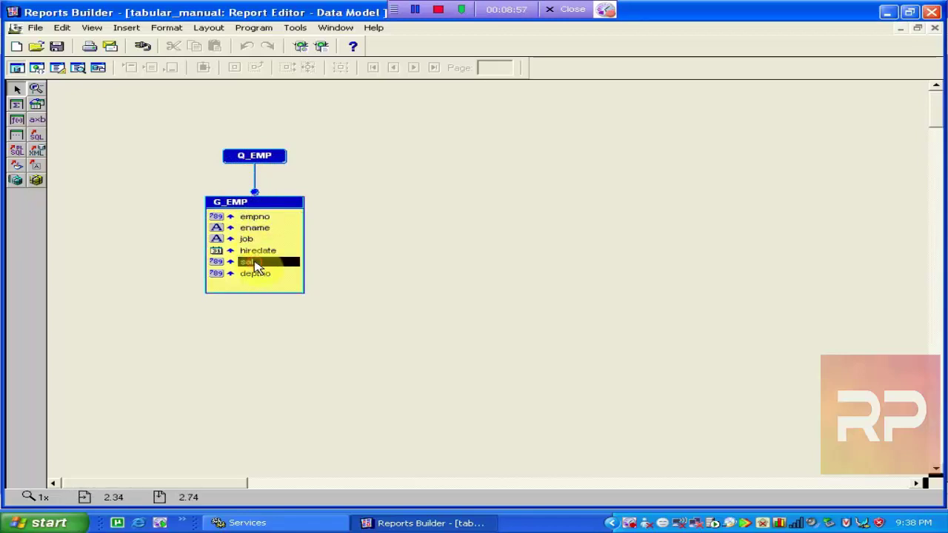
click(243, 218)
click(246, 228)
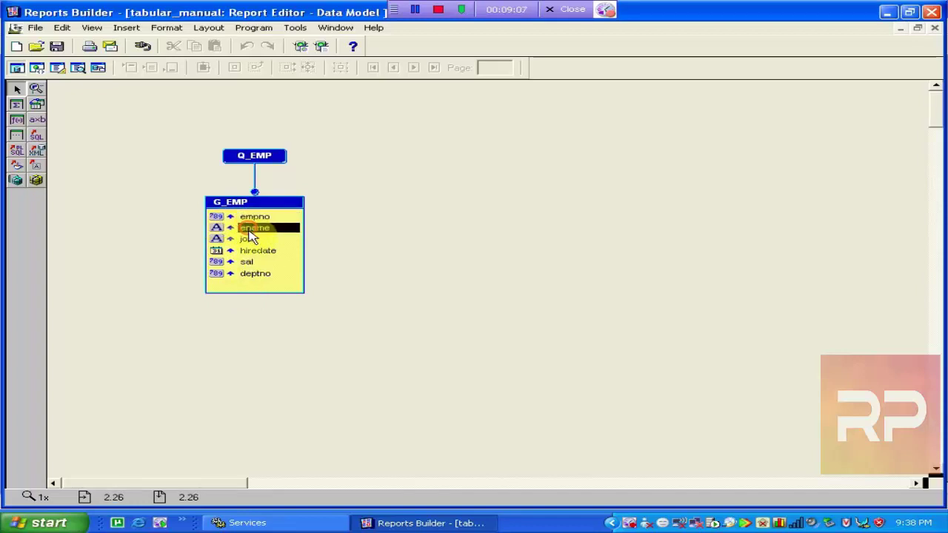
click(248, 251)
click(246, 261)
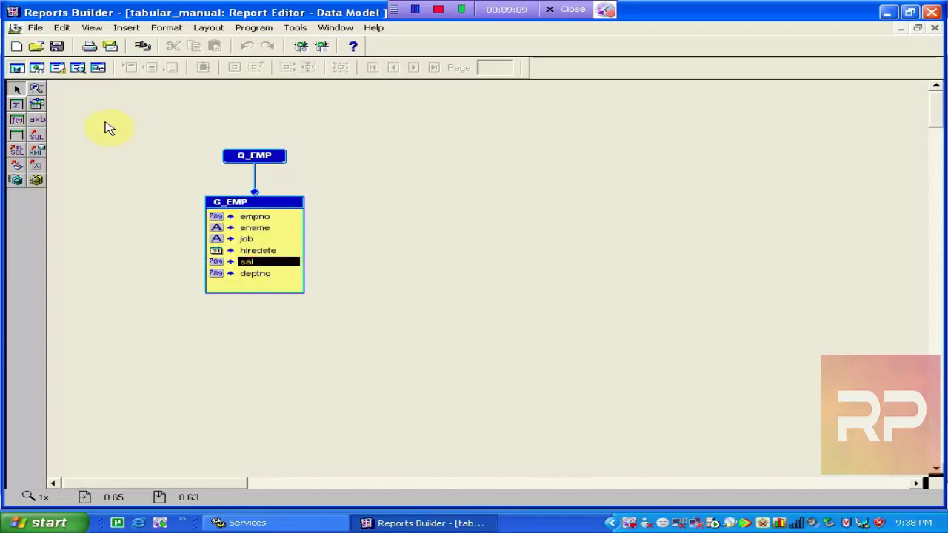
In the Paper Layout, draw a repeating frame inside the outer frame, just below the header row and matching the header frame's width.
click(60, 70)
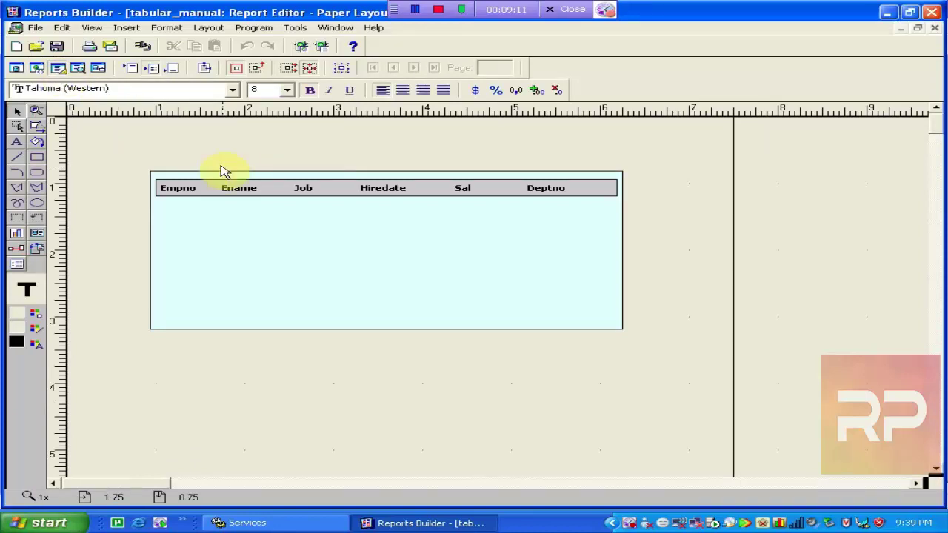
click(301, 260)
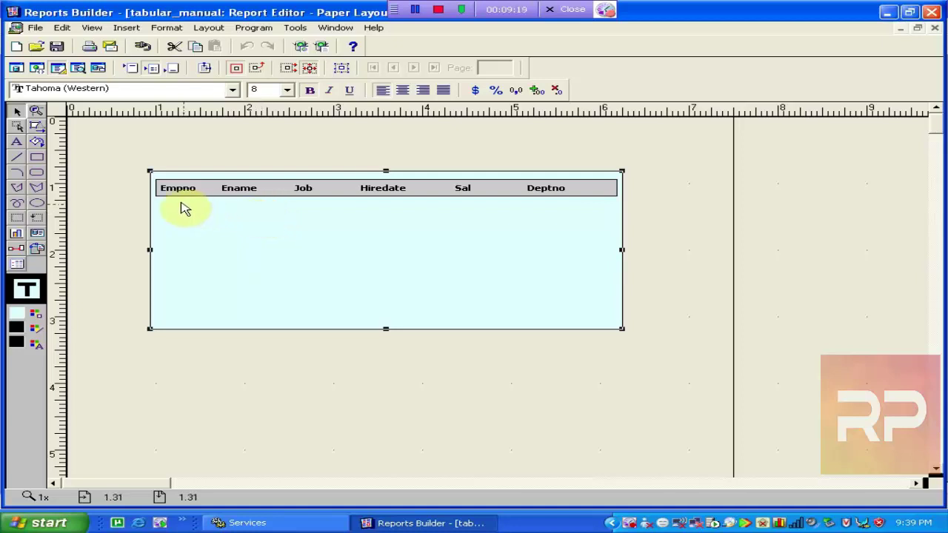
click(39, 219)
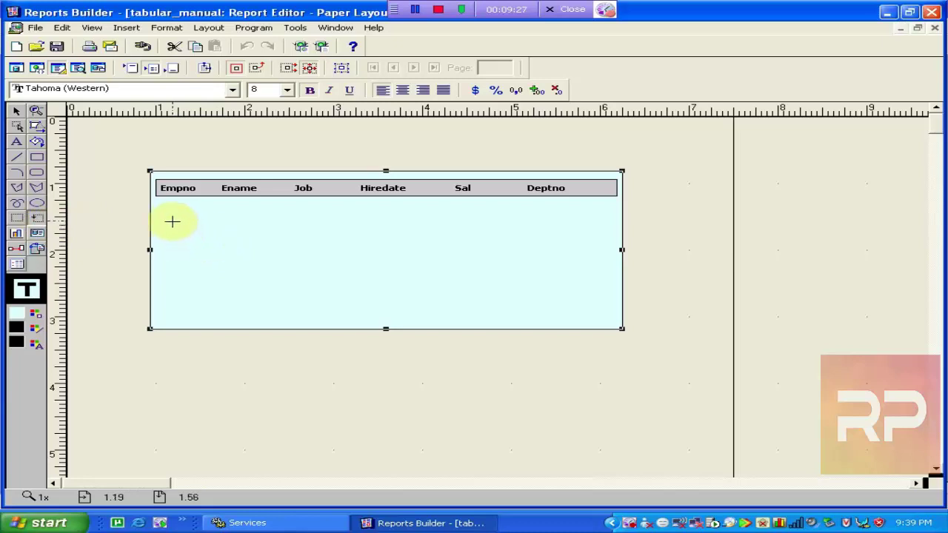
drag(157, 213, 616, 231)
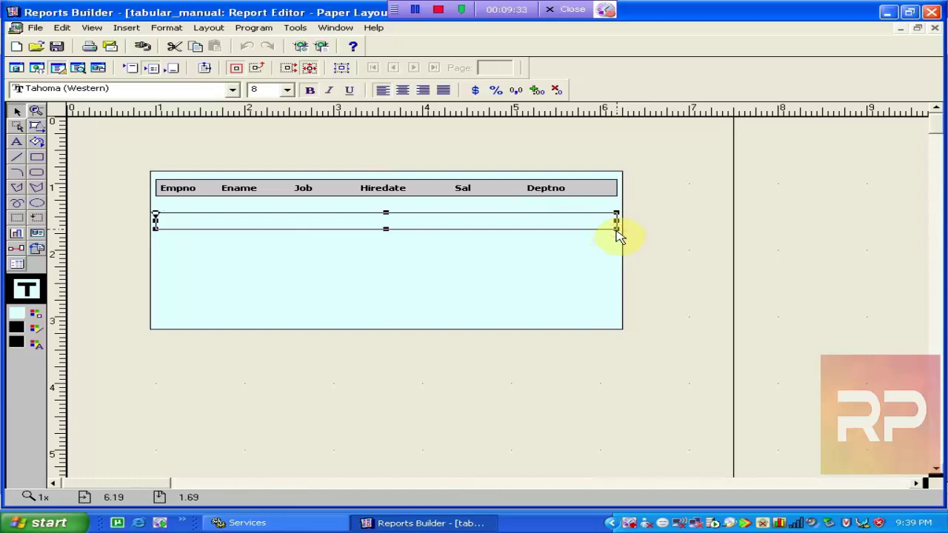
click(667, 249)
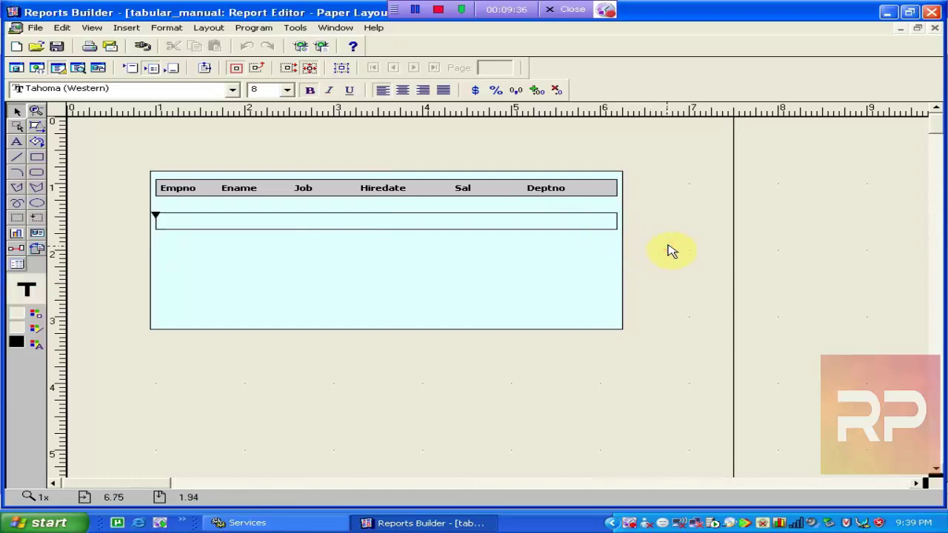
Examine the repeating frame and its placement within the enclosing outer frame.
click(510, 226)
click(351, 262)
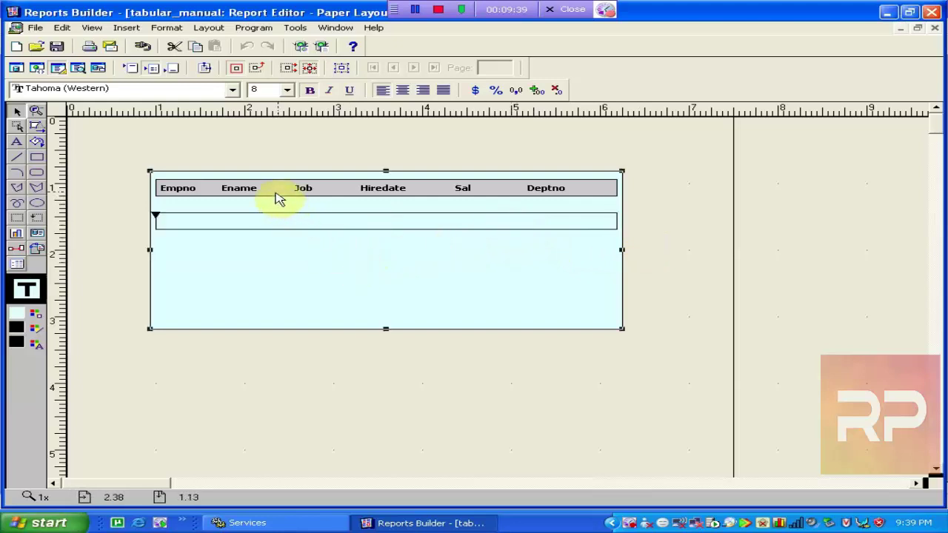
click(214, 221)
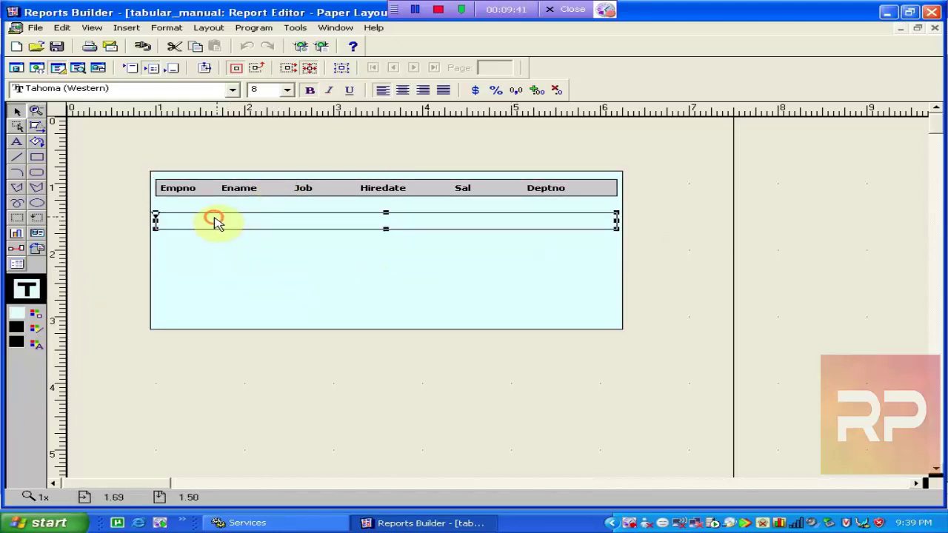
click(210, 239)
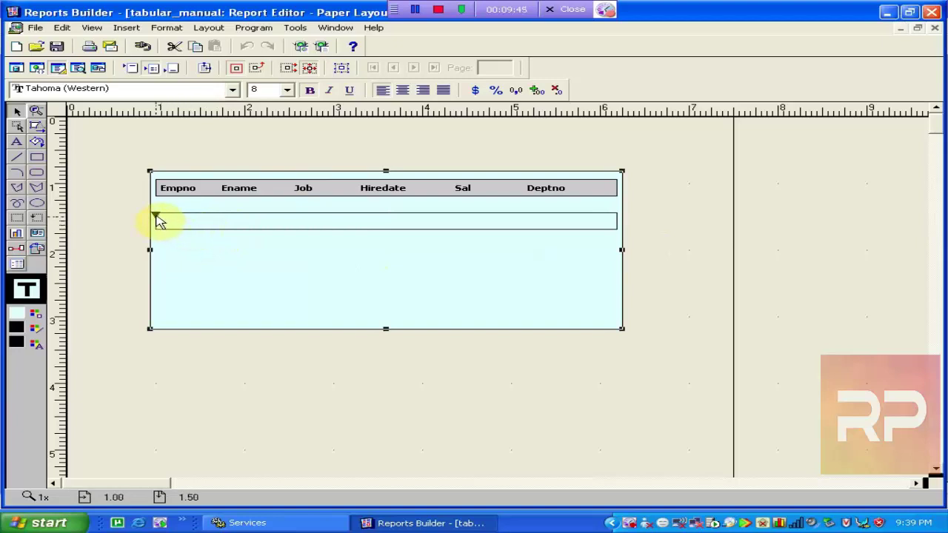
click(261, 221)
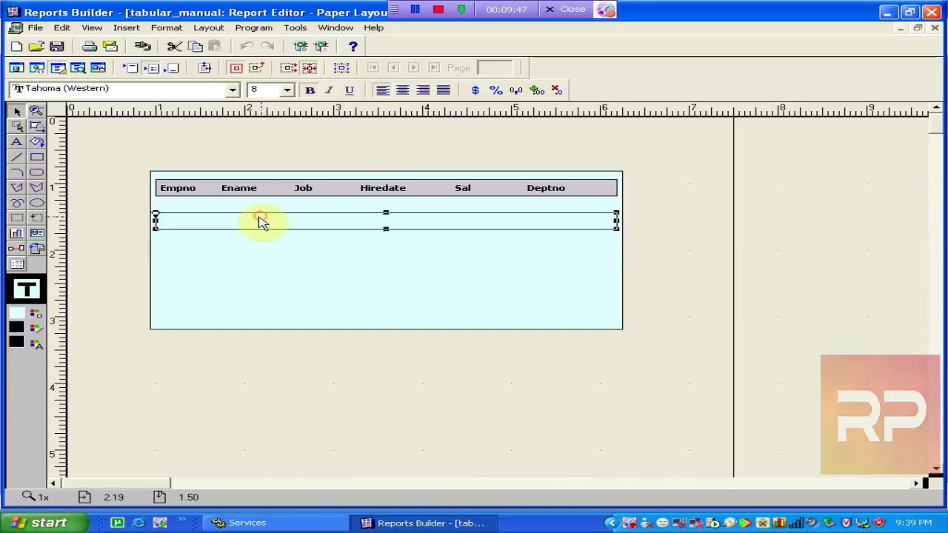
click(300, 247)
click(232, 223)
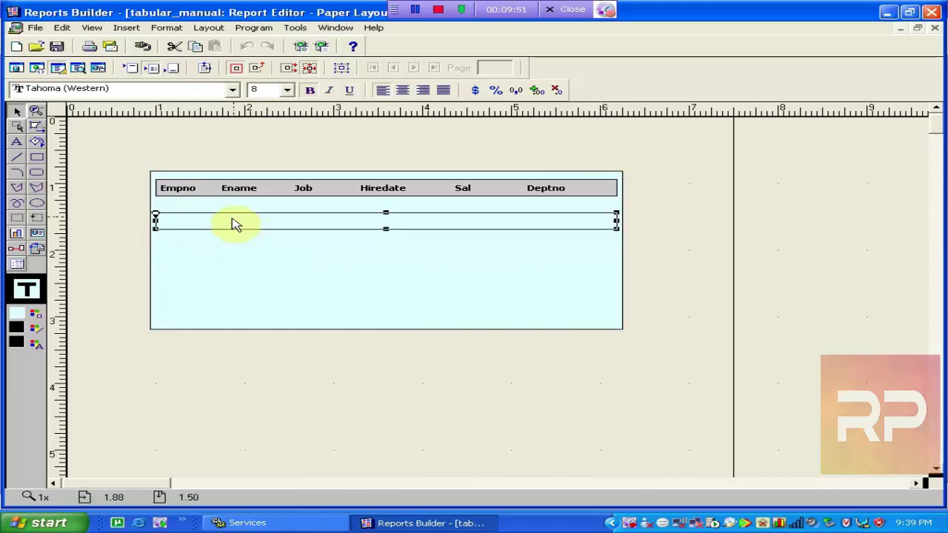
click(247, 263)
Inspect the repeating frame's properties, including its name, and return to the Paper Layout.
click(274, 228)
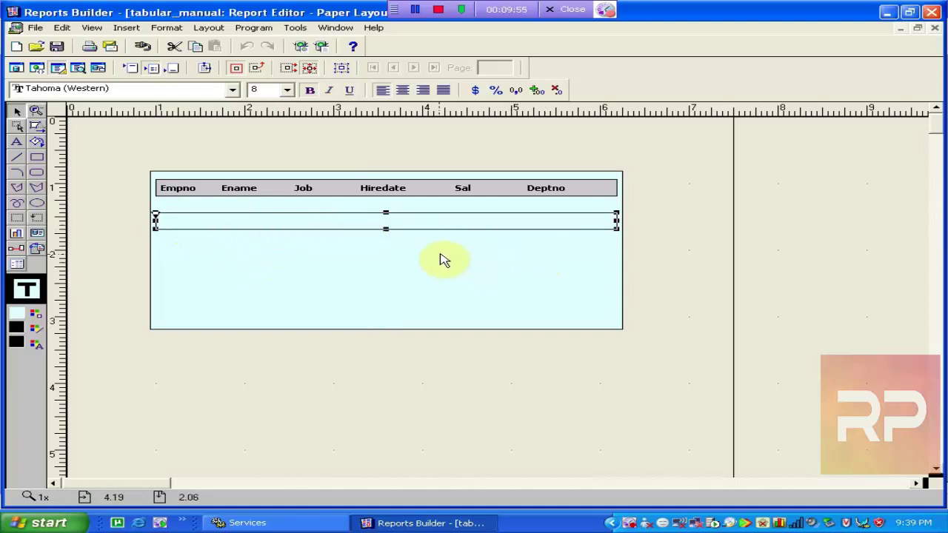
right_click(430, 216)
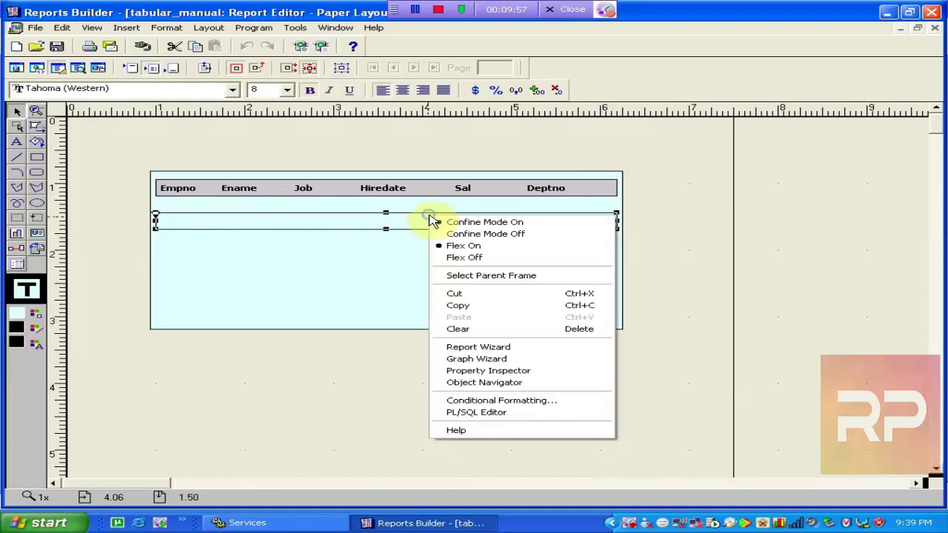
click(530, 374)
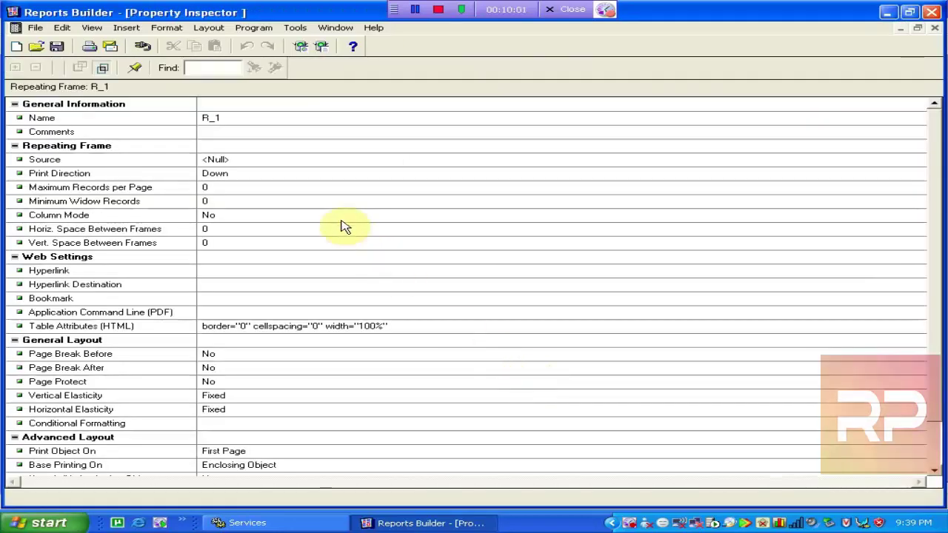
click(249, 117)
click(275, 118)
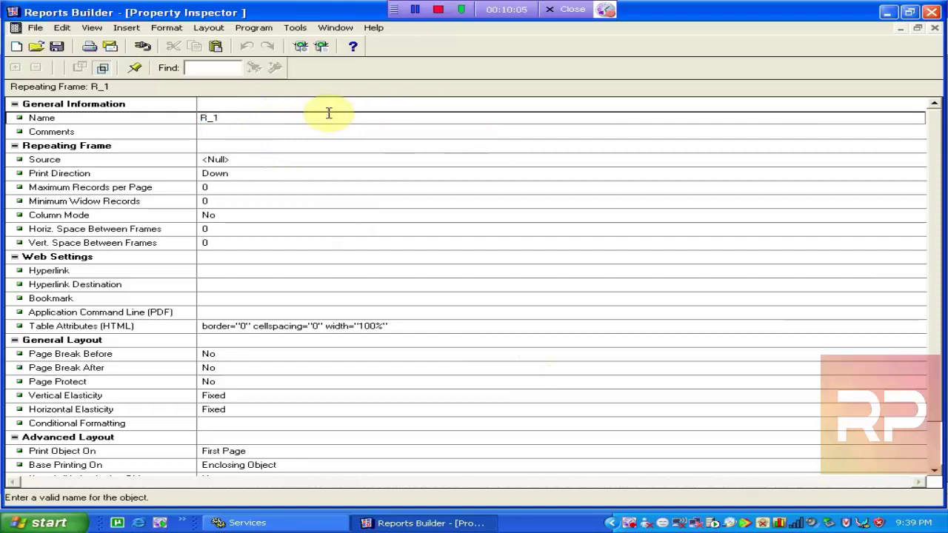
click(935, 28)
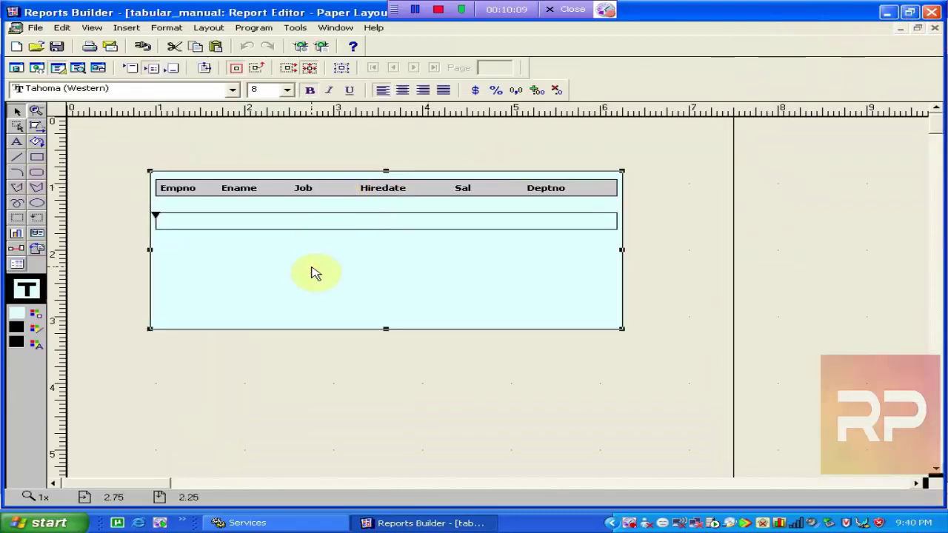
Inspect the name of the outer enclosing frame in its properties and return to the Paper Layout.
double_click(310, 267)
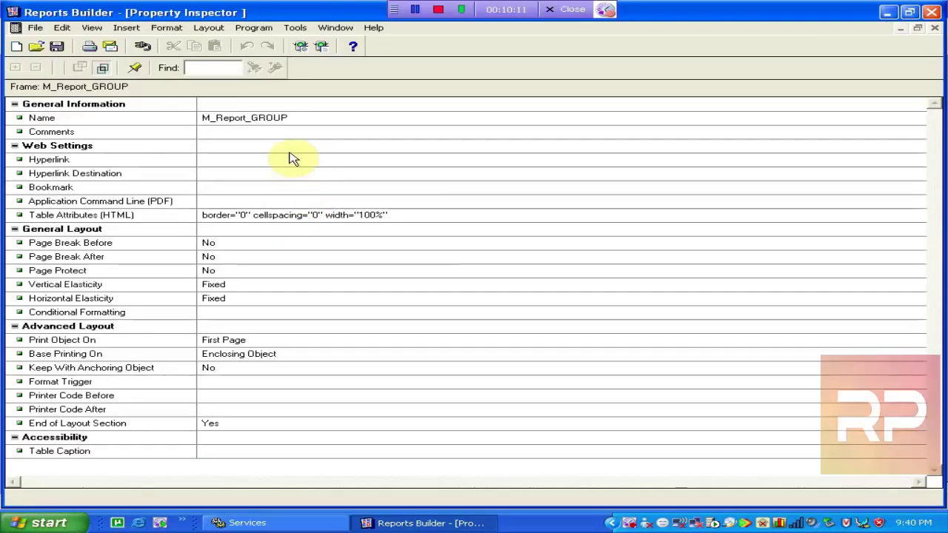
click(244, 123)
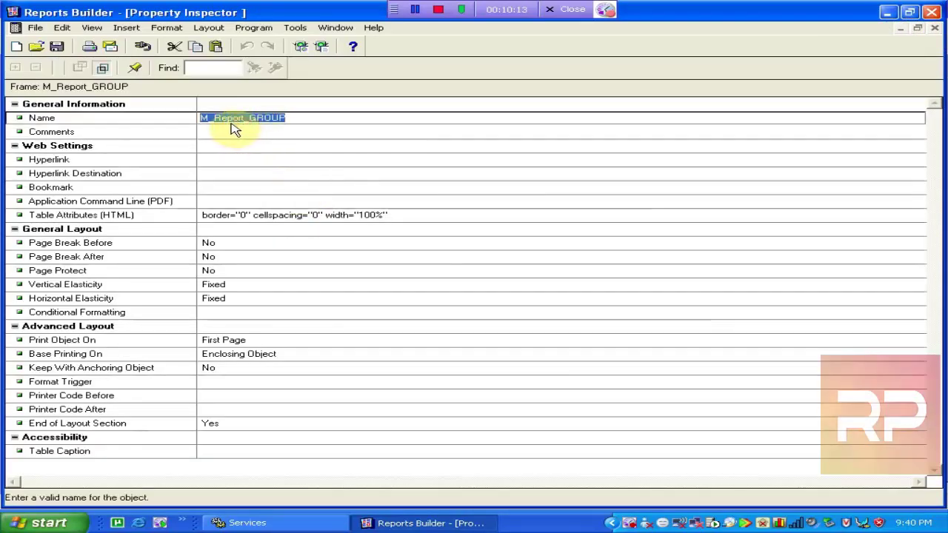
click(288, 132)
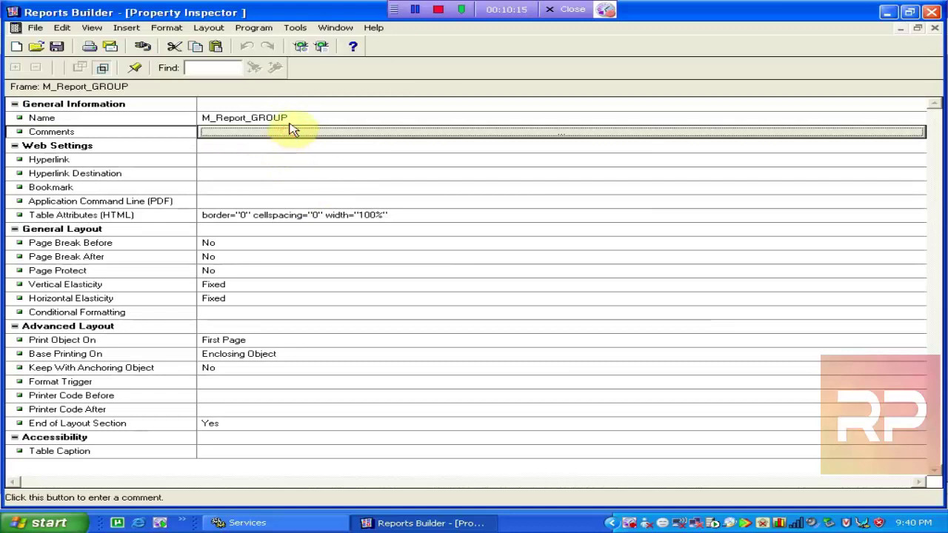
click(292, 123)
click(308, 119)
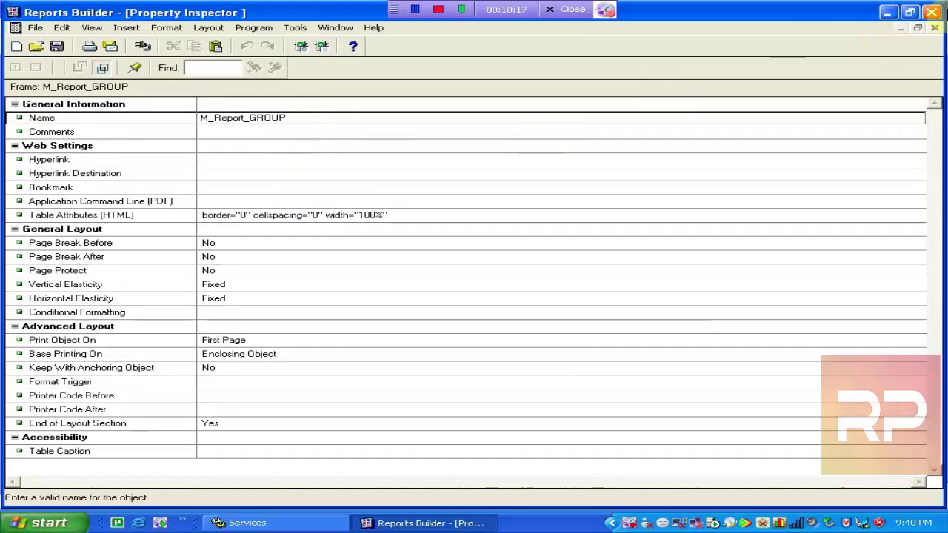
click(934, 30)
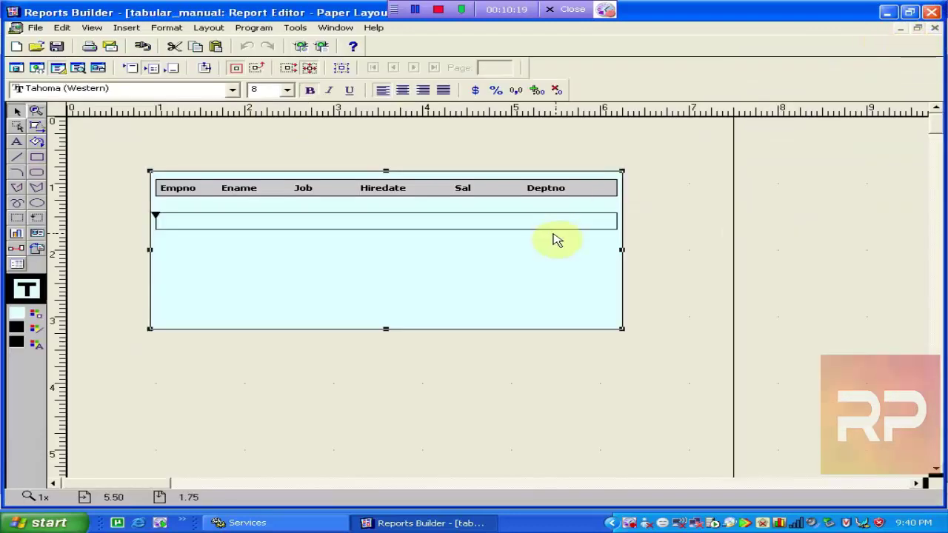
Inspect the name of the header frame around the column labels and return to the Paper Layout.
click(317, 190)
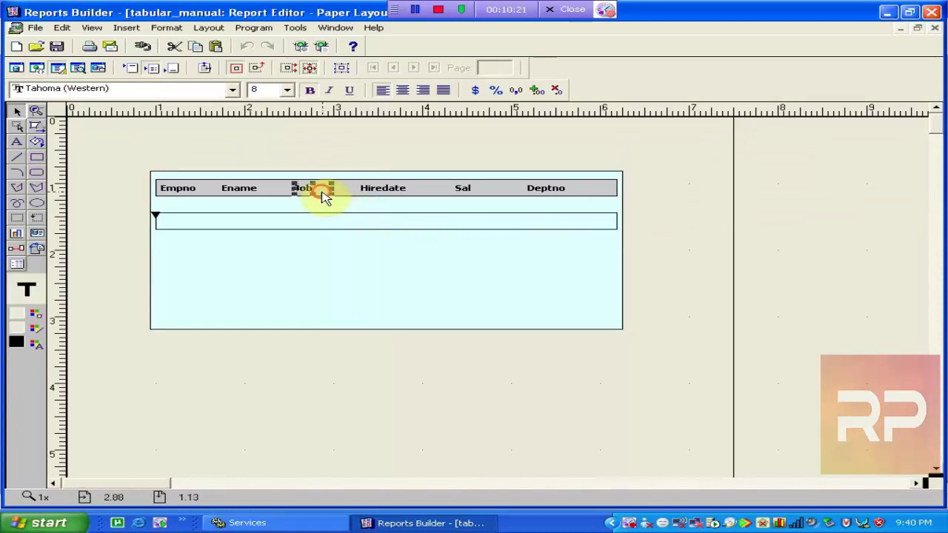
click(344, 195)
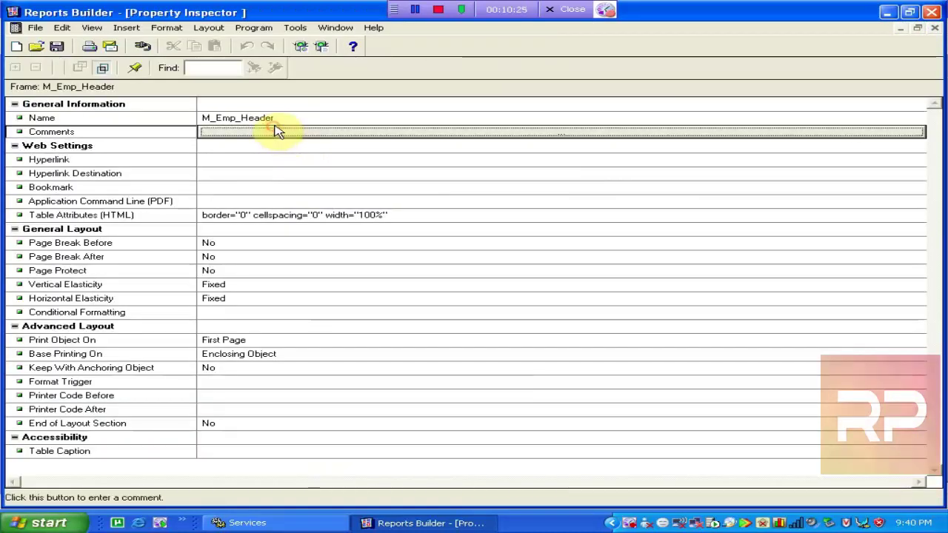
click(271, 119)
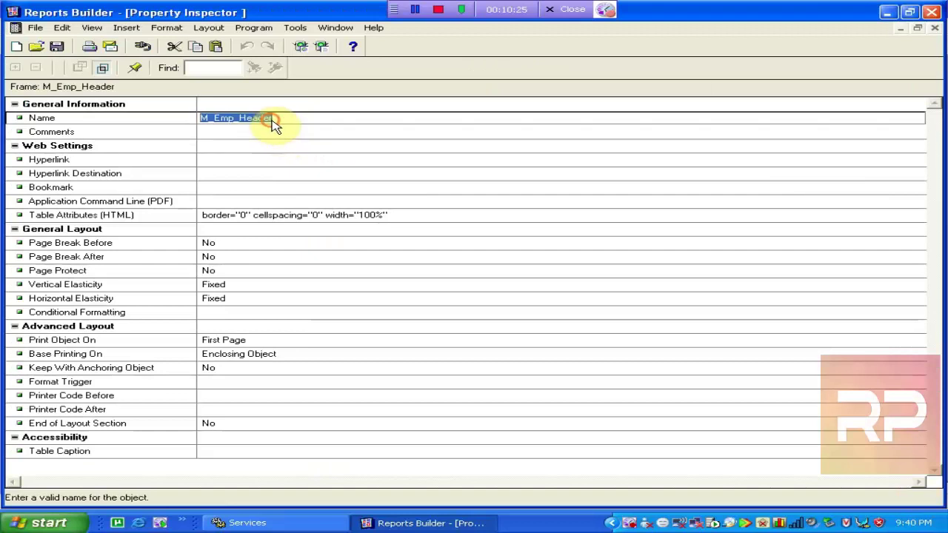
click(935, 28)
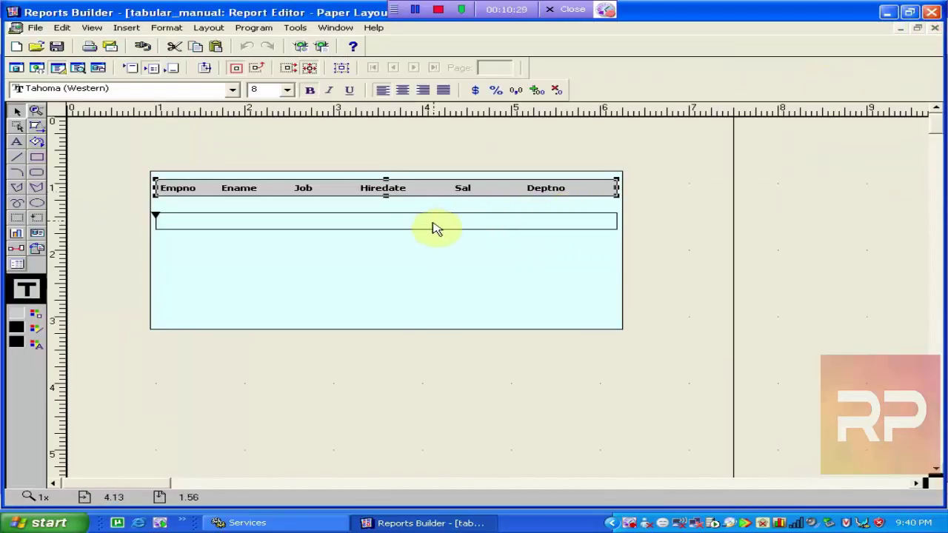
Rename the repeating frame below the header row as R_EMP.
click(346, 227)
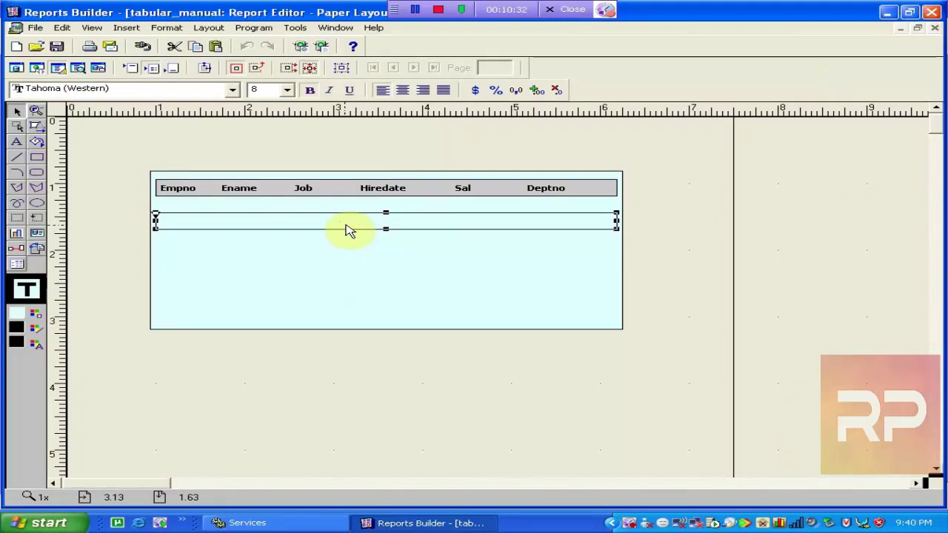
click(268, 260)
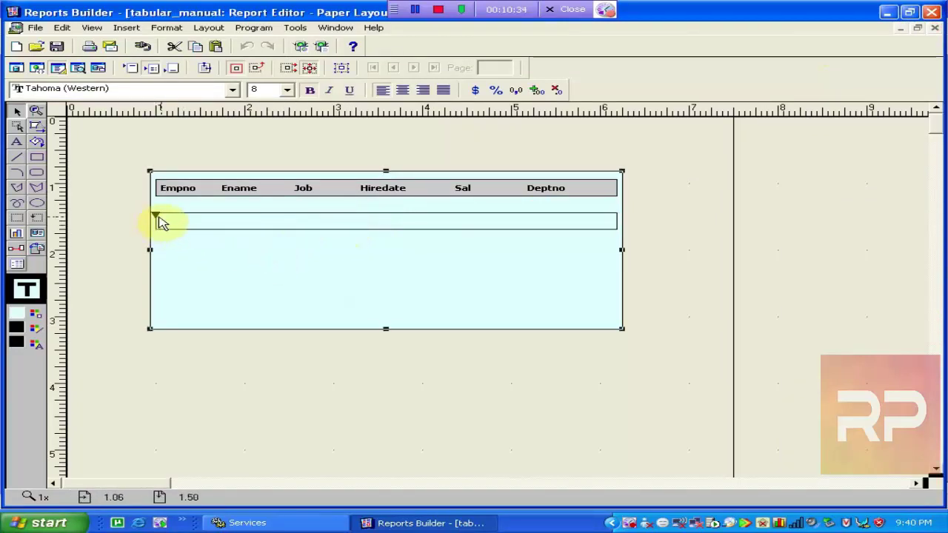
click(187, 222)
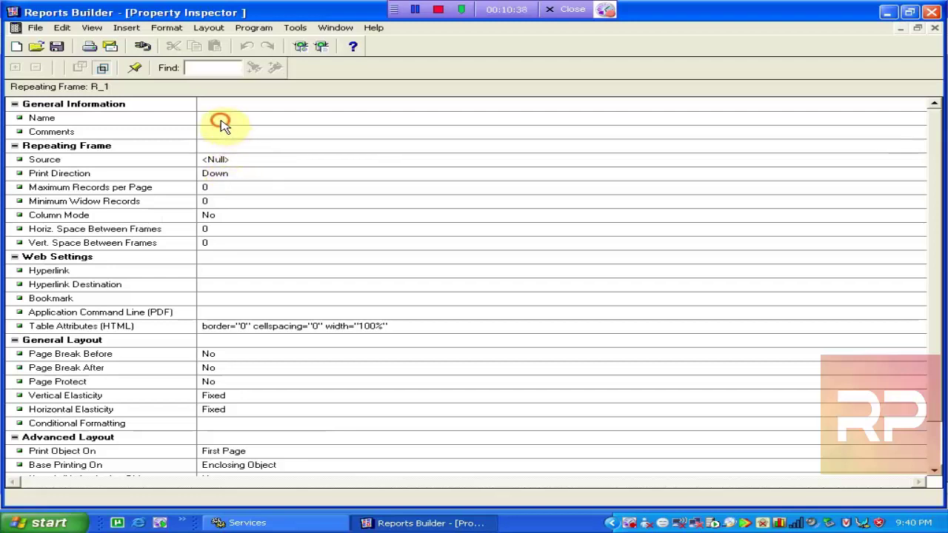
click(221, 119)
click(228, 117)
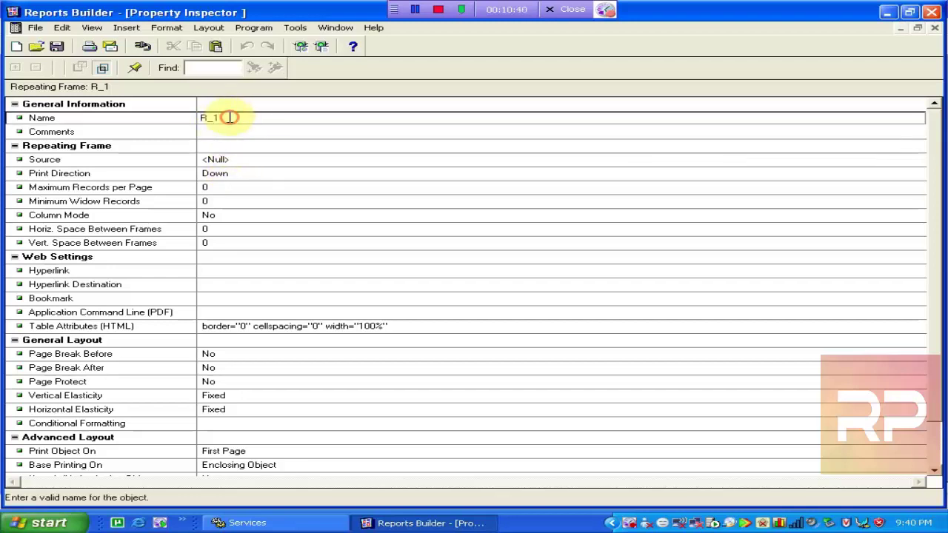
text(em)
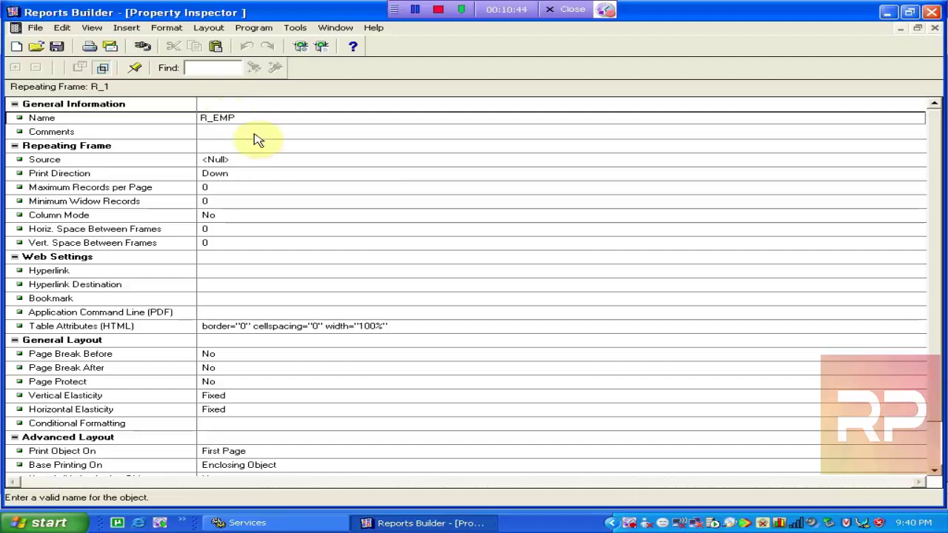
Set the repeating frame's source to the G_EMP group.
click(281, 162)
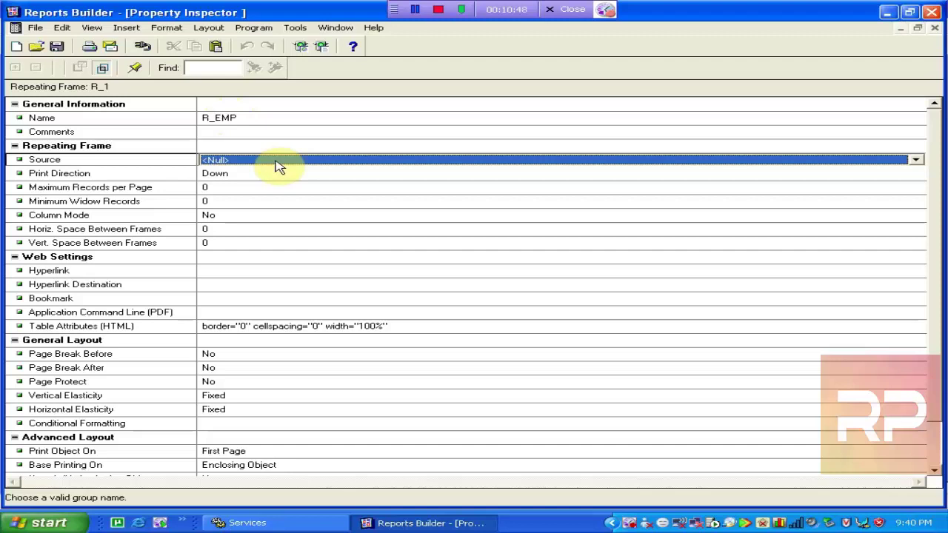
click(277, 164)
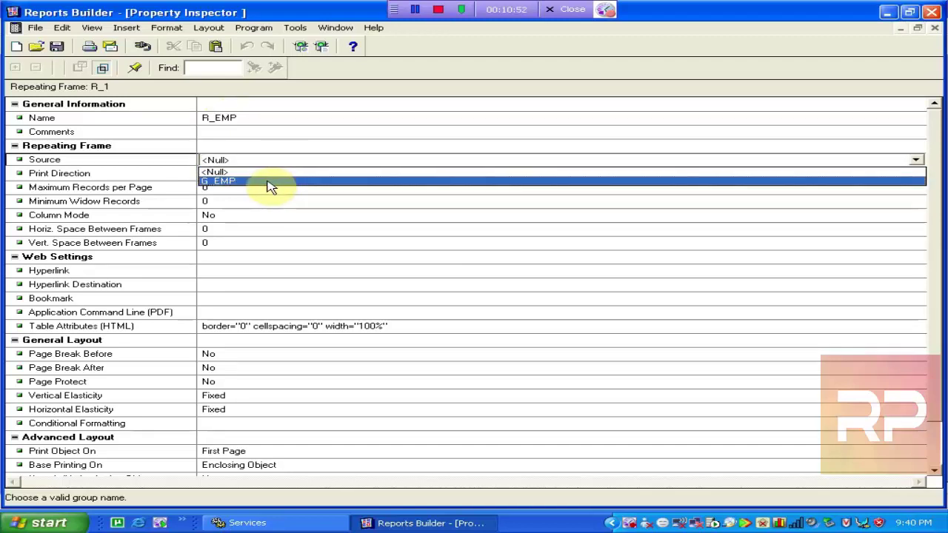
click(270, 186)
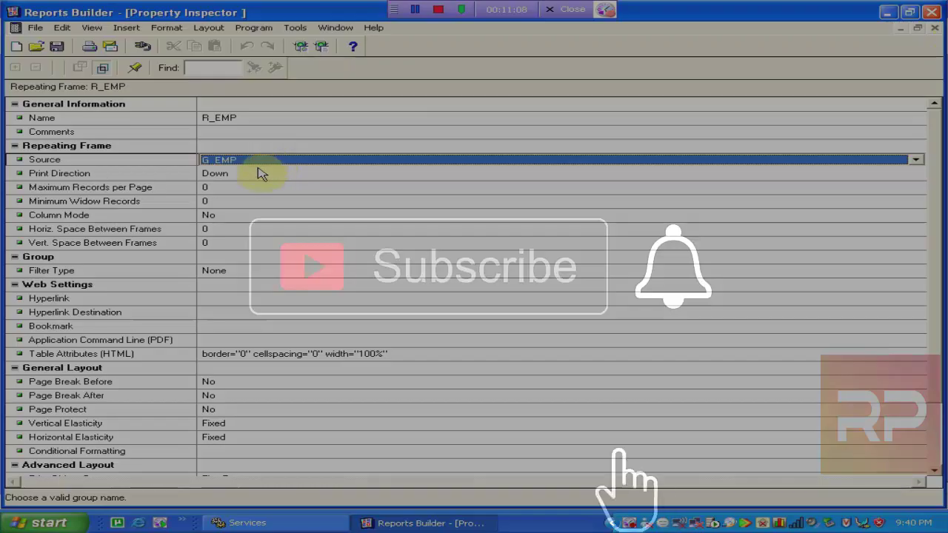
Set the repeating frame's print direction to Across and check its direction arrow in the Paper Layout.
click(256, 175)
click(237, 175)
click(236, 182)
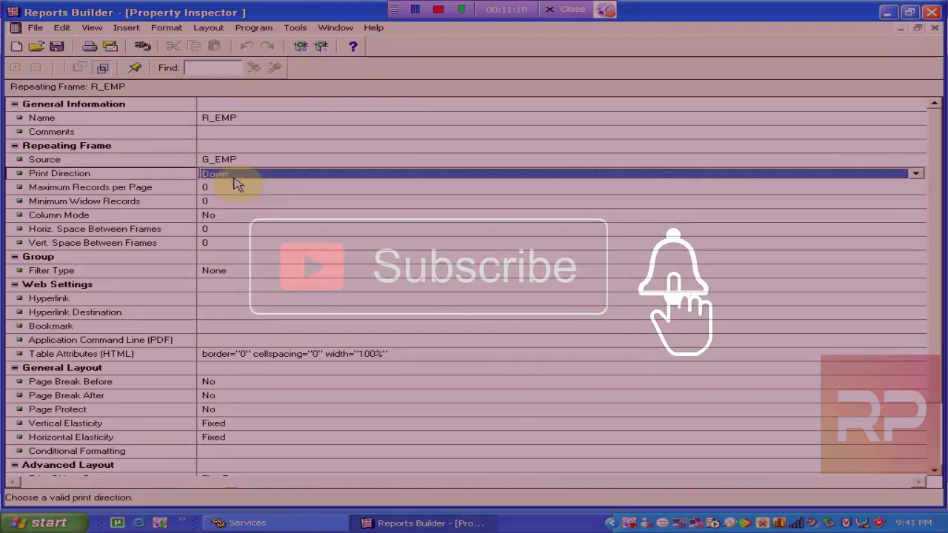
click(233, 181)
click(233, 186)
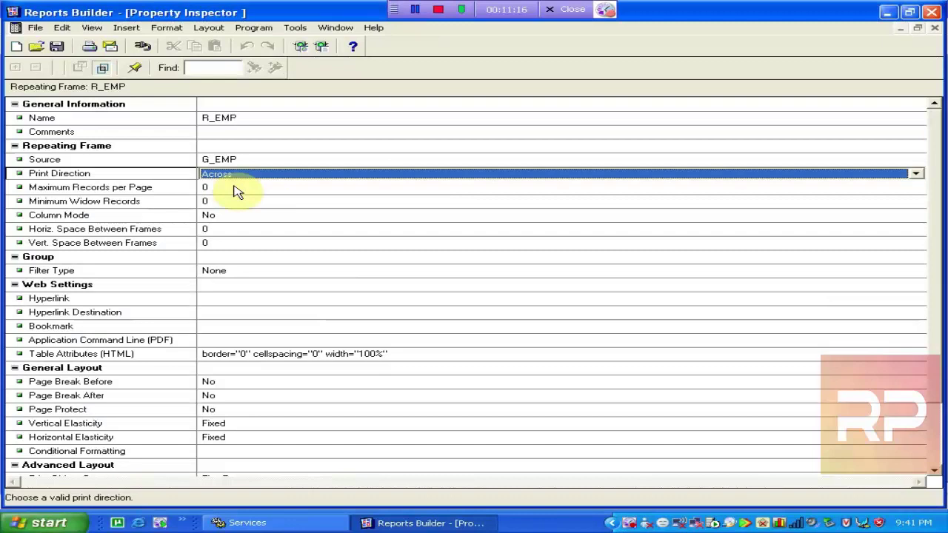
click(935, 28)
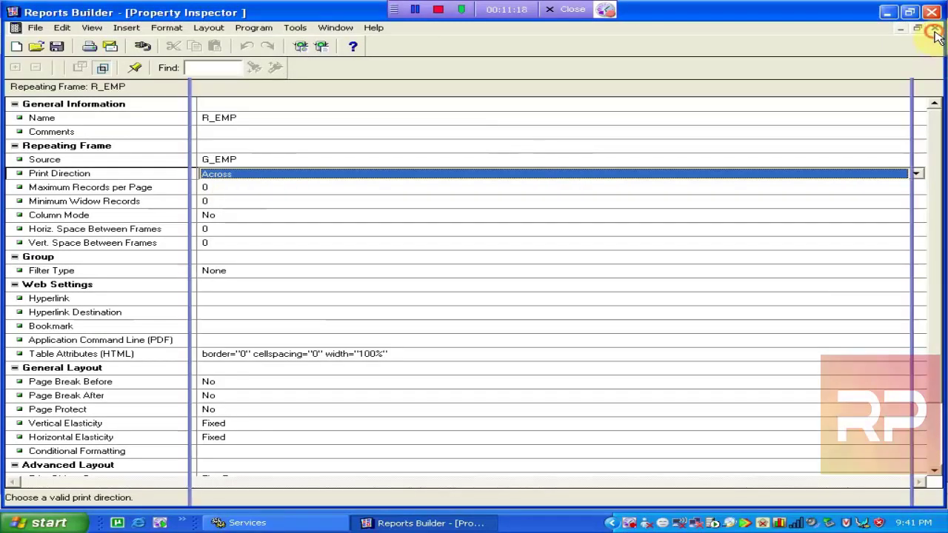
click(268, 246)
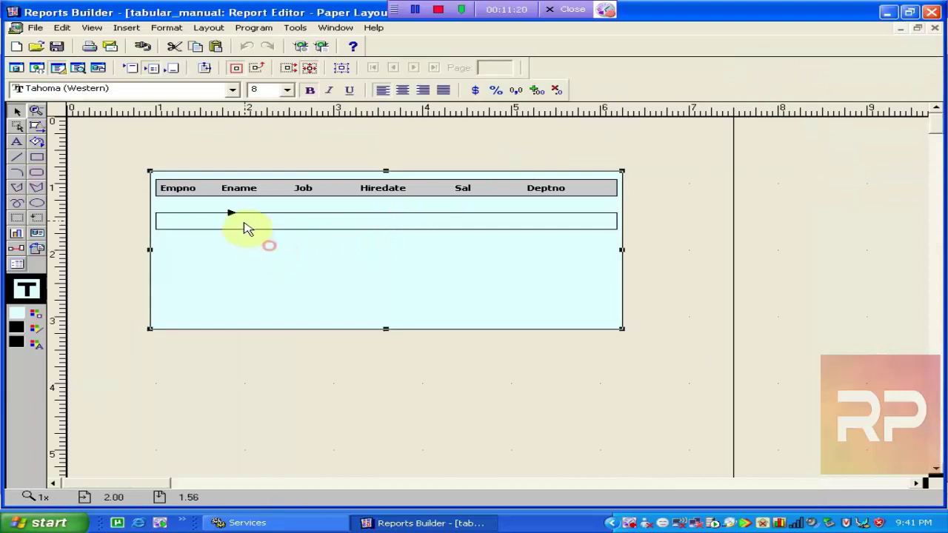
Set the repeating frame's print direction to Across/Down and examine its direction arrows in the Paper Layout.
click(232, 228)
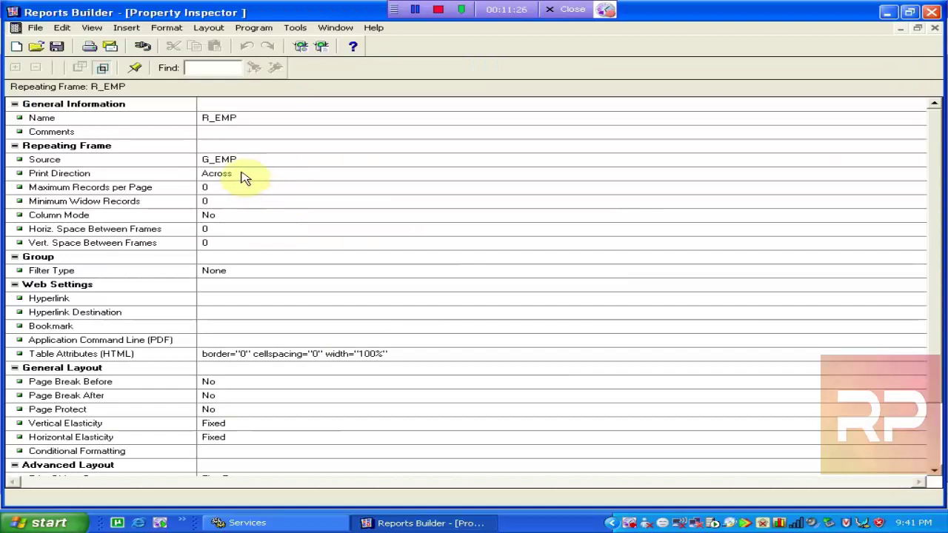
click(239, 176)
click(239, 177)
click(248, 196)
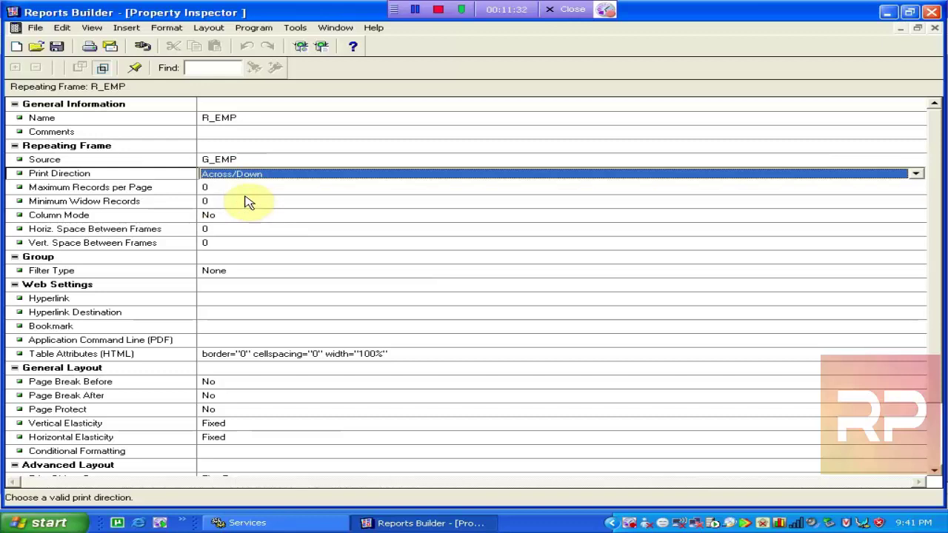
click(936, 28)
click(328, 267)
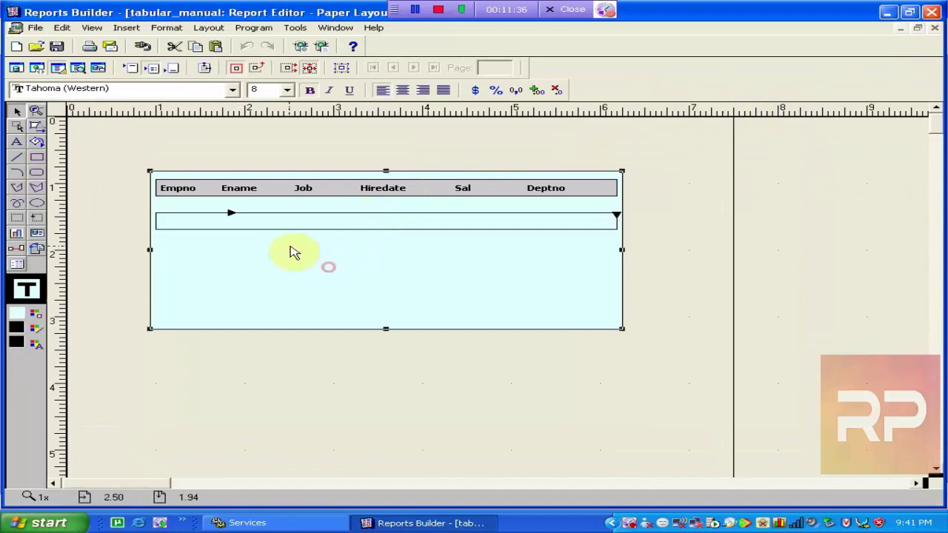
click(259, 227)
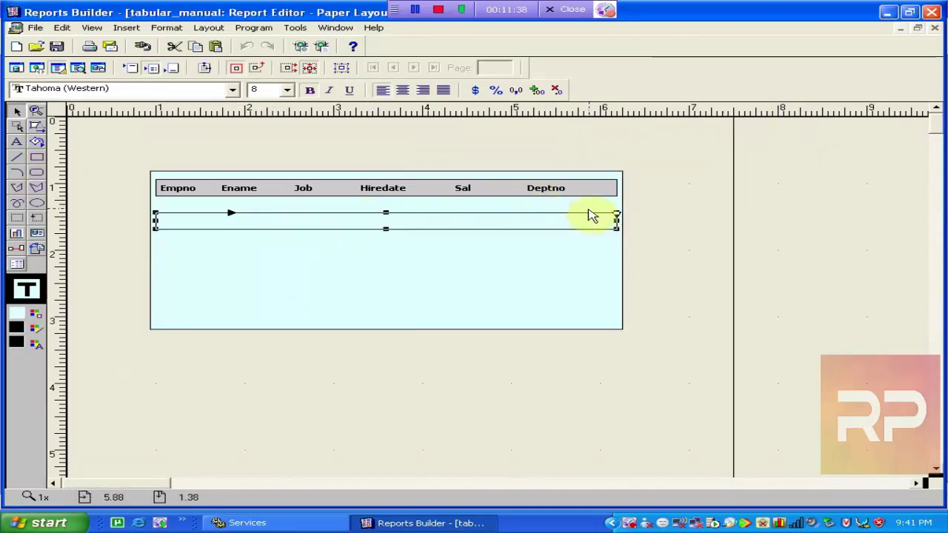
click(565, 285)
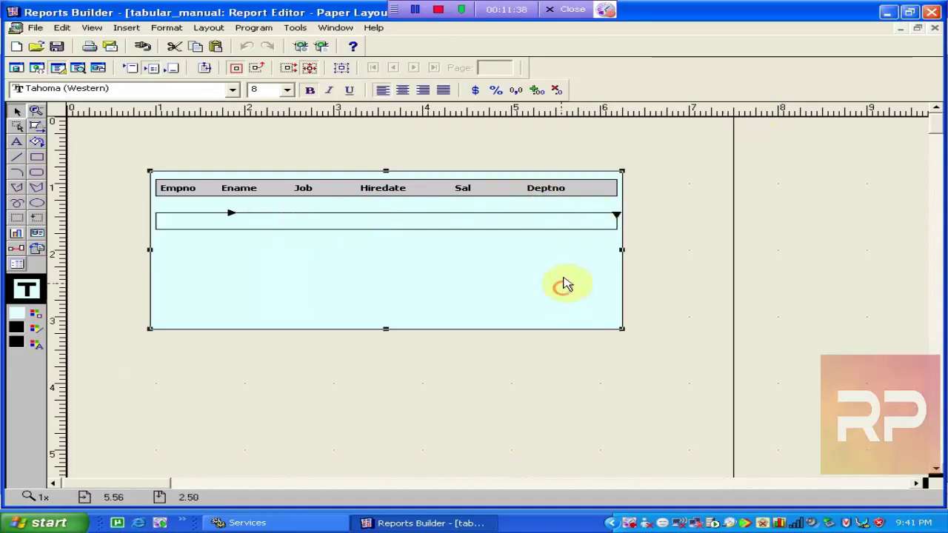
Set the print direction of the repeating frame R_EMP to Down.
click(602, 227)
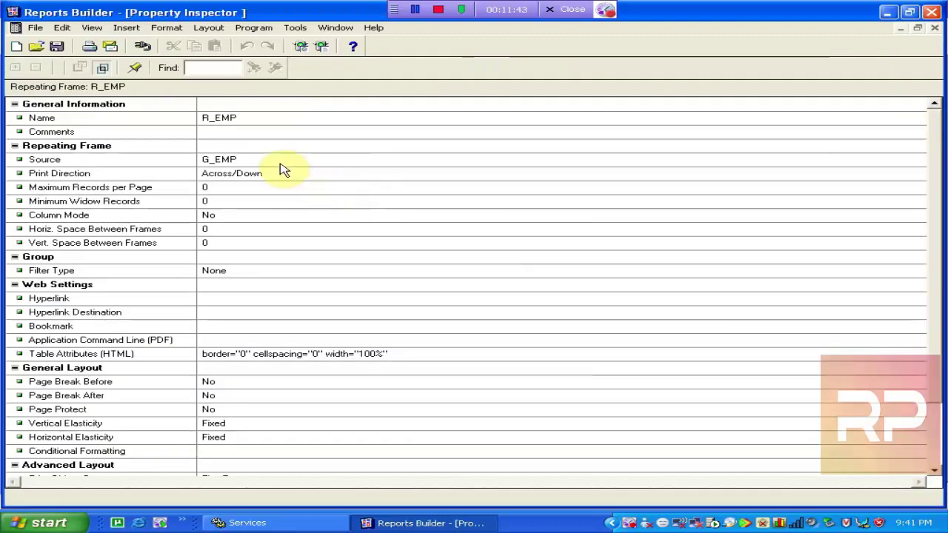
click(284, 175)
click(284, 175)
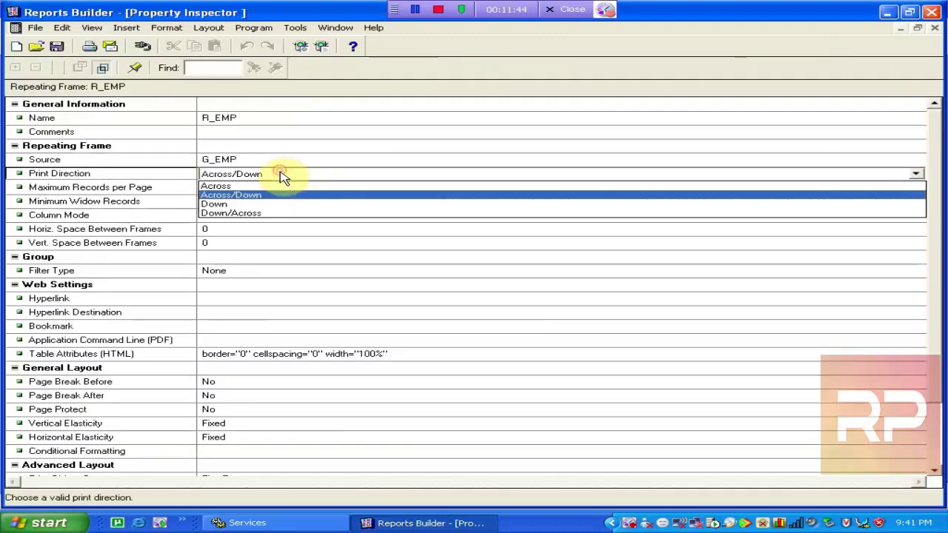
click(271, 205)
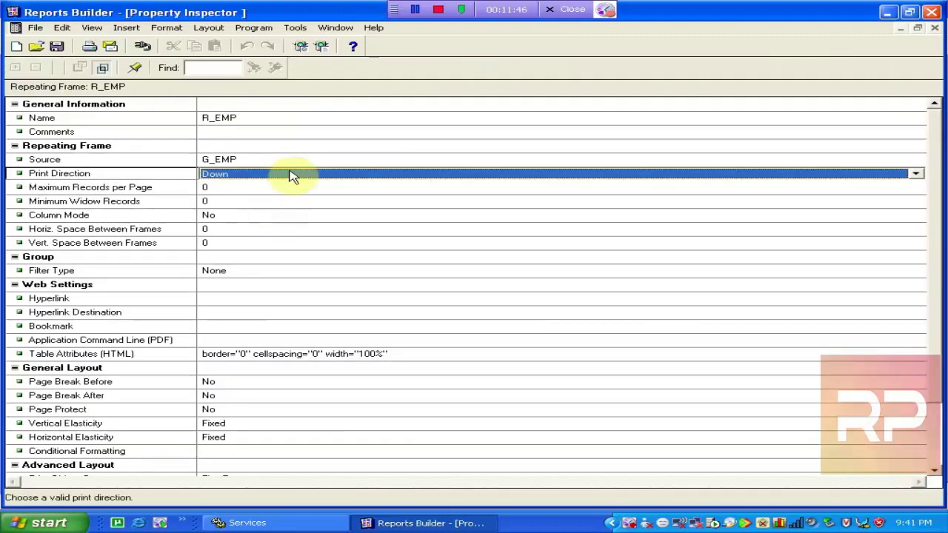
Review the repeating frame's name, source and print direction properties.
click(294, 162)
click(276, 176)
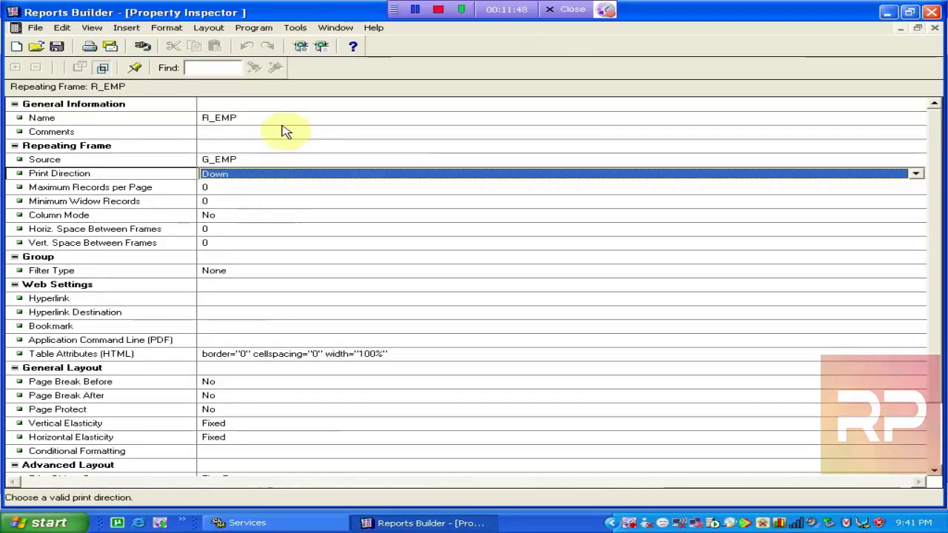
click(271, 118)
click(274, 162)
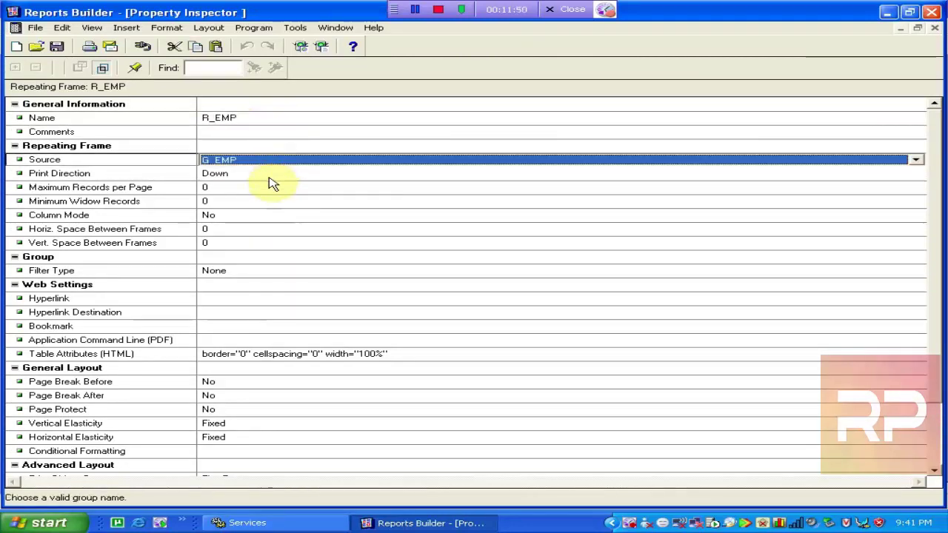
click(270, 177)
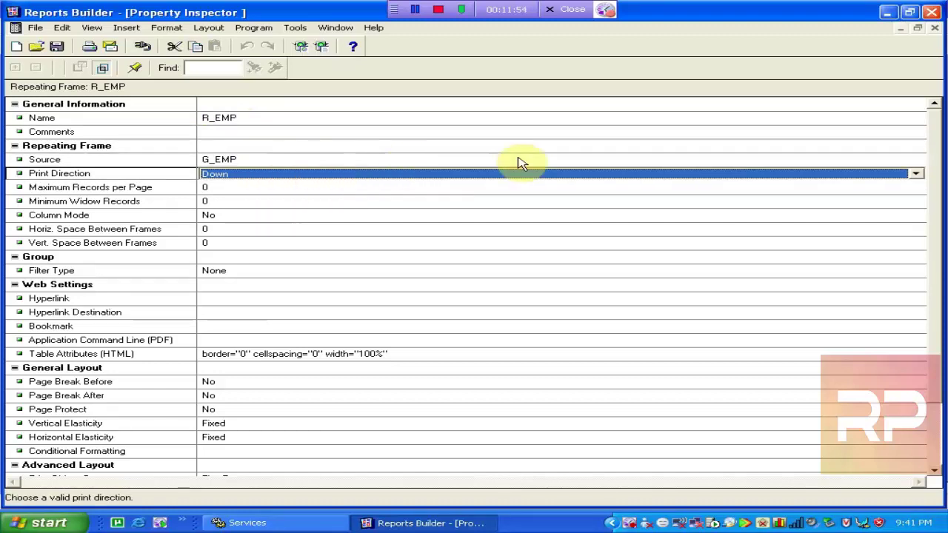
Return to the Paper Layout, save the report and select the repeating frame.
click(935, 27)
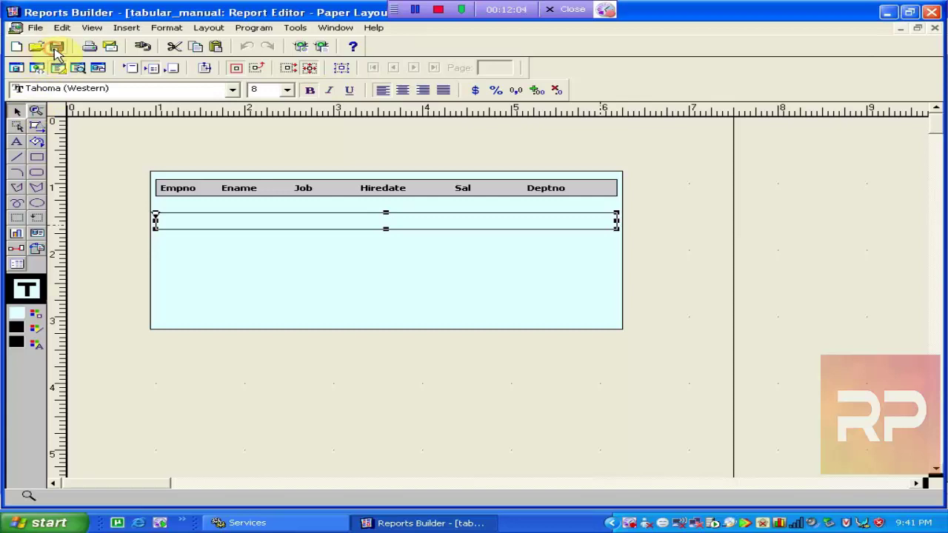
click(309, 256)
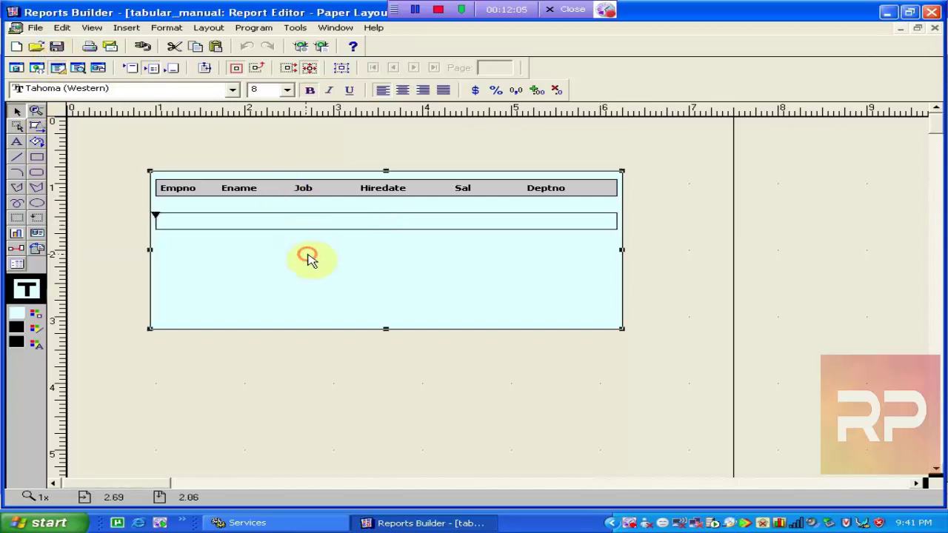
click(250, 222)
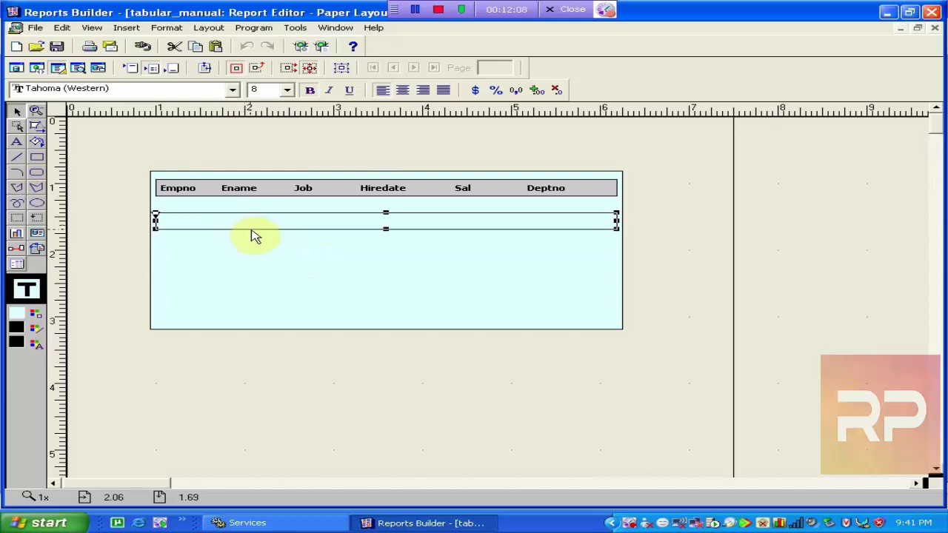
Draw a field inside the repeating frame below the Empno label, and increase the repeating frame's height.
click(227, 222)
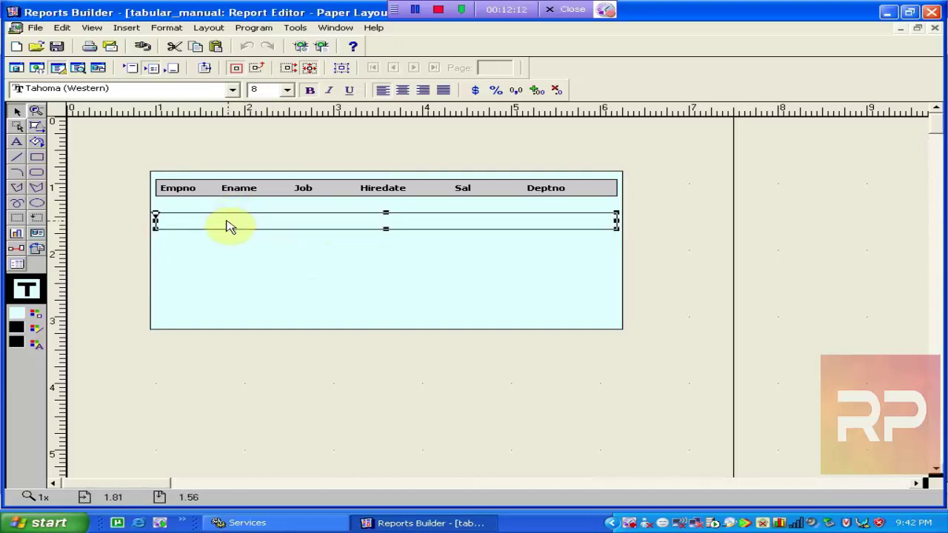
click(289, 247)
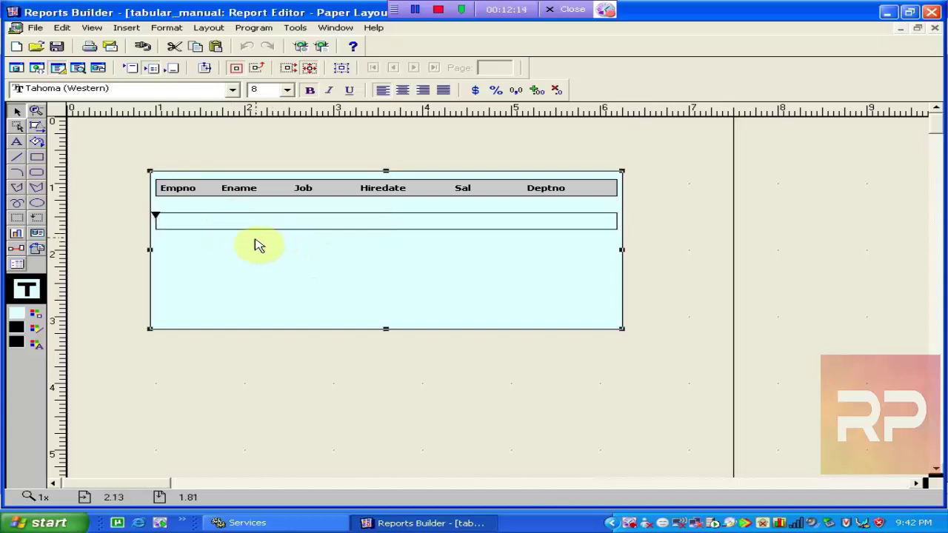
click(219, 224)
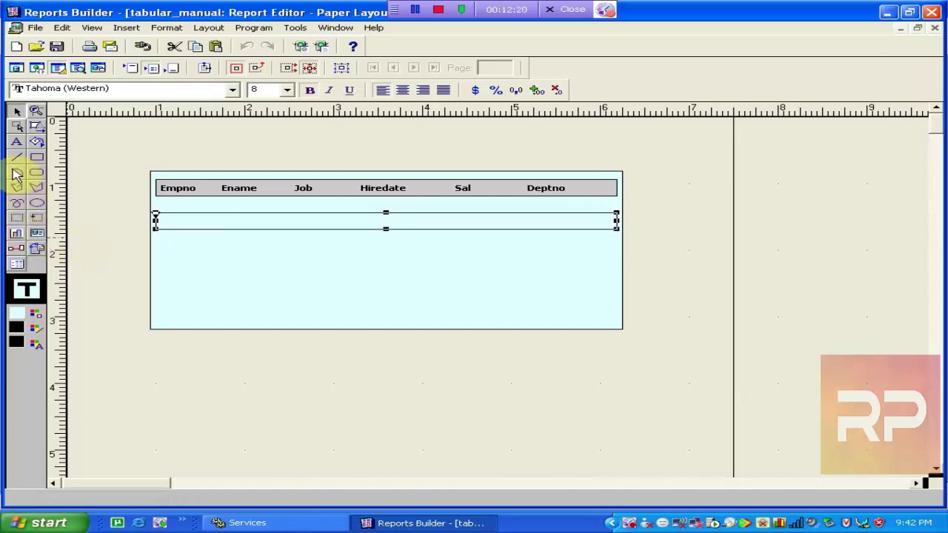
click(42, 235)
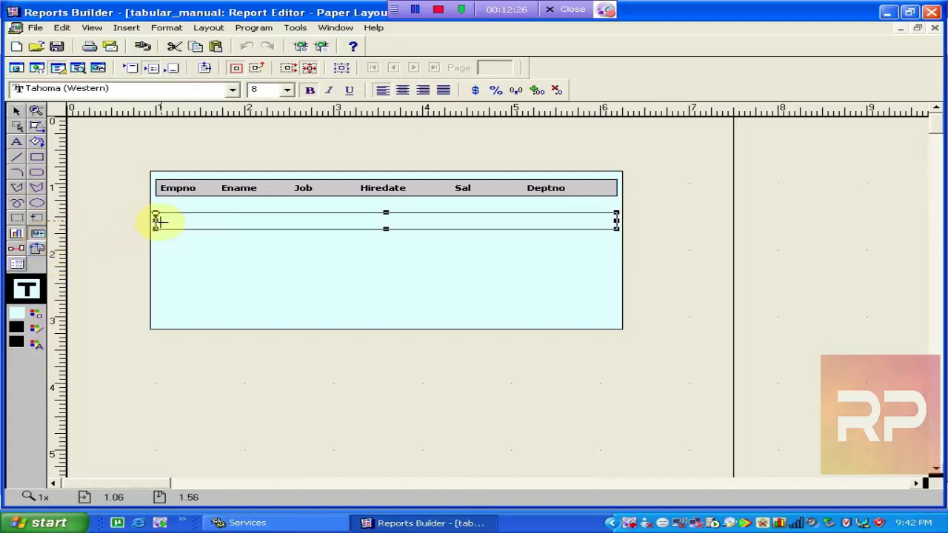
drag(156, 216, 211, 224)
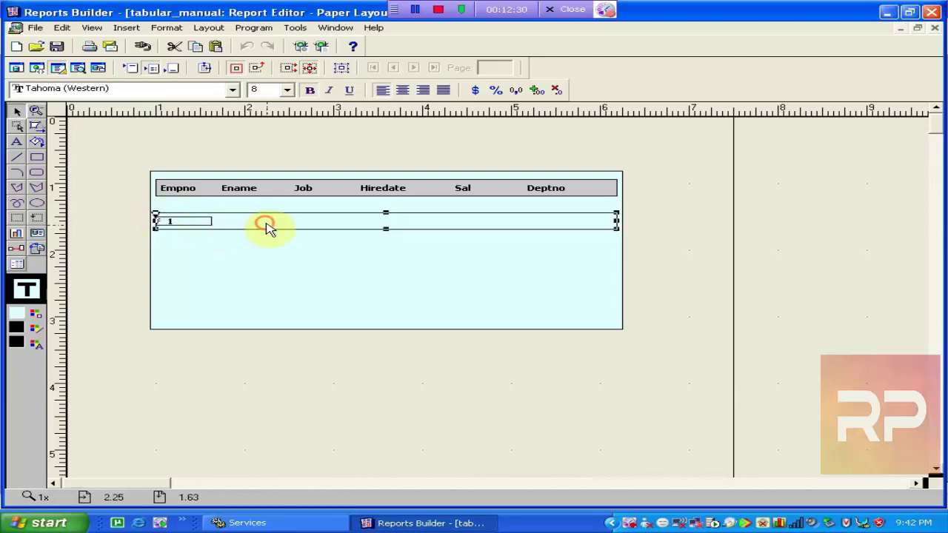
drag(386, 229, 385, 242)
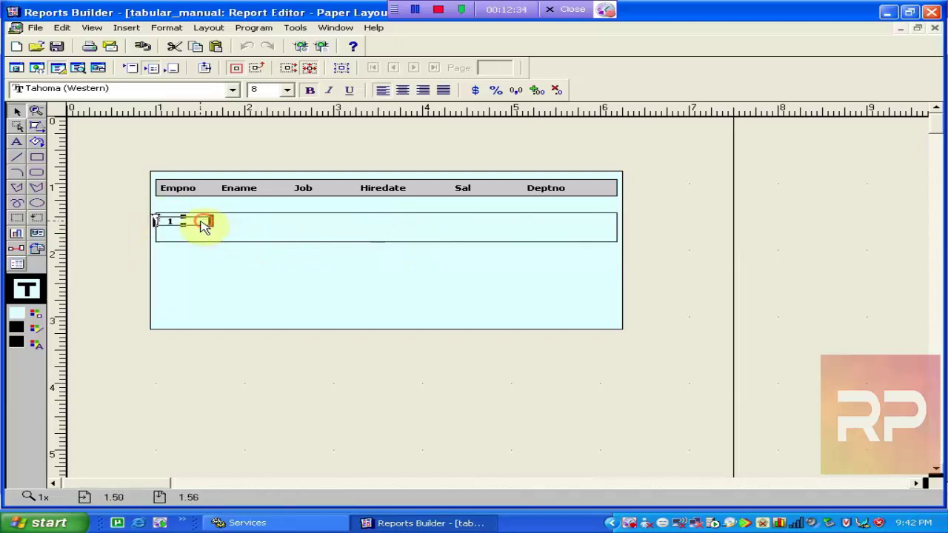
drag(184, 222, 3, 527)
right_click(3, 527)
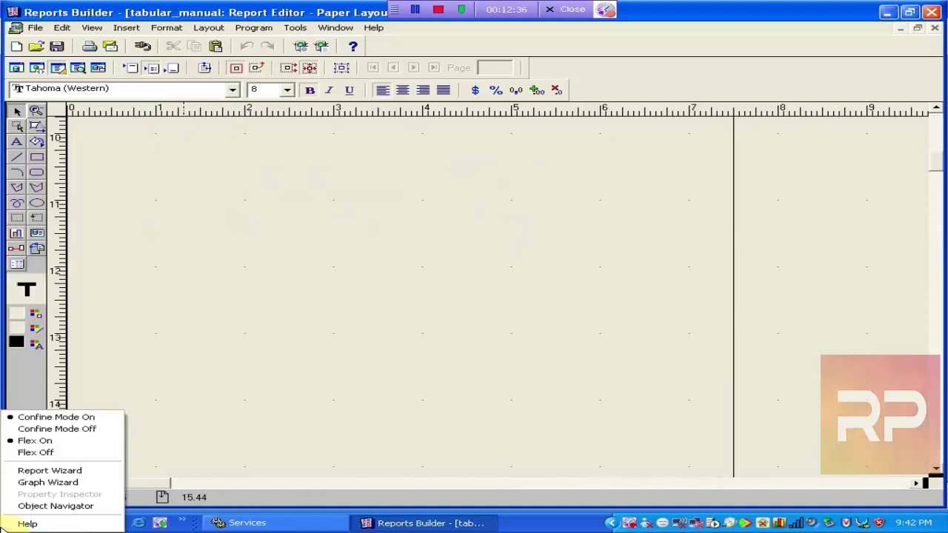
click(939, 178)
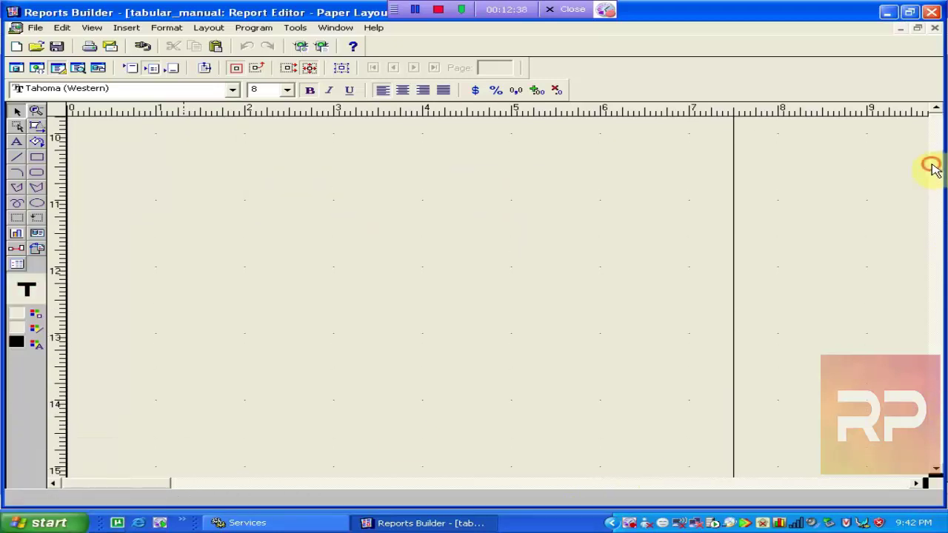
drag(931, 165, 938, 123)
scroll(717, 245, down, 5)
scroll(829, 193, down, 2)
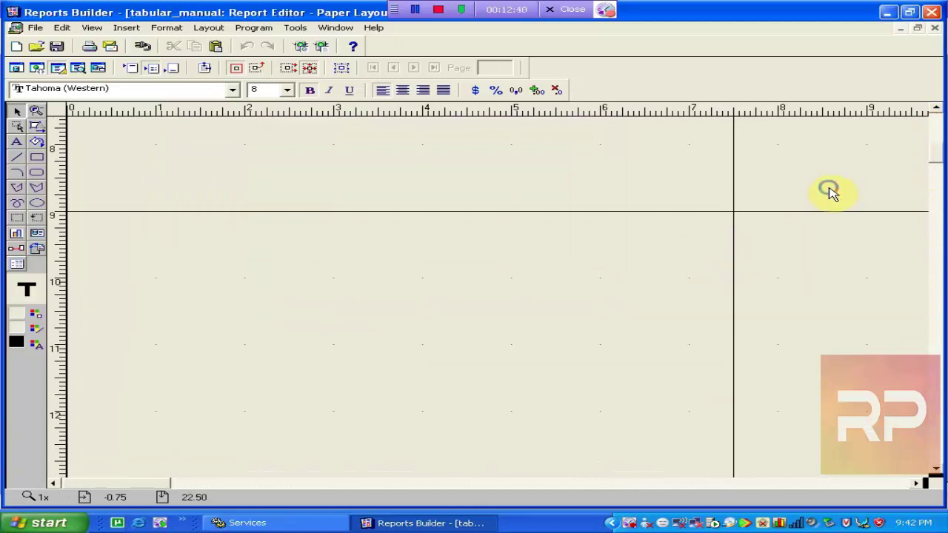
right_click(827, 190)
click(852, 175)
drag(939, 159, 938, 131)
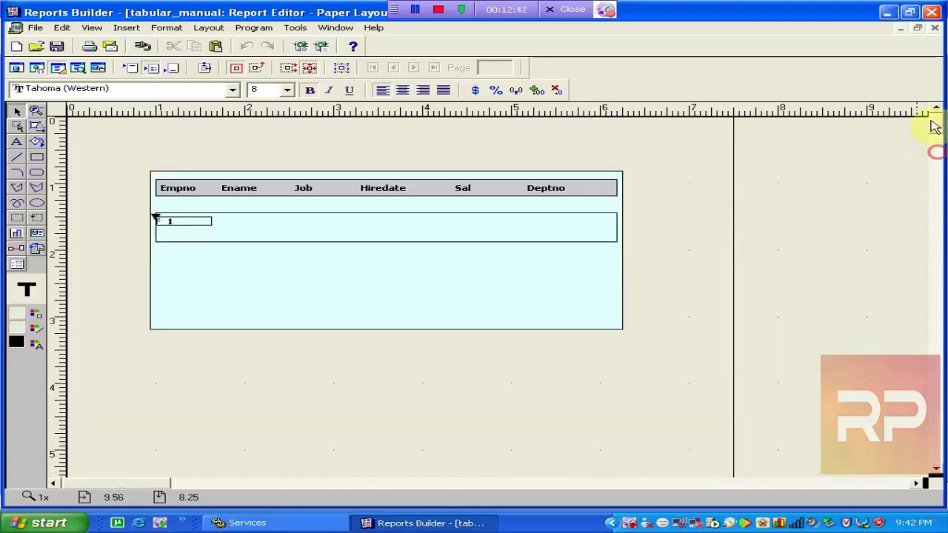
Make the new field below the Empno label taller and nudge it right so it sits inside the repeating frame.
click(202, 223)
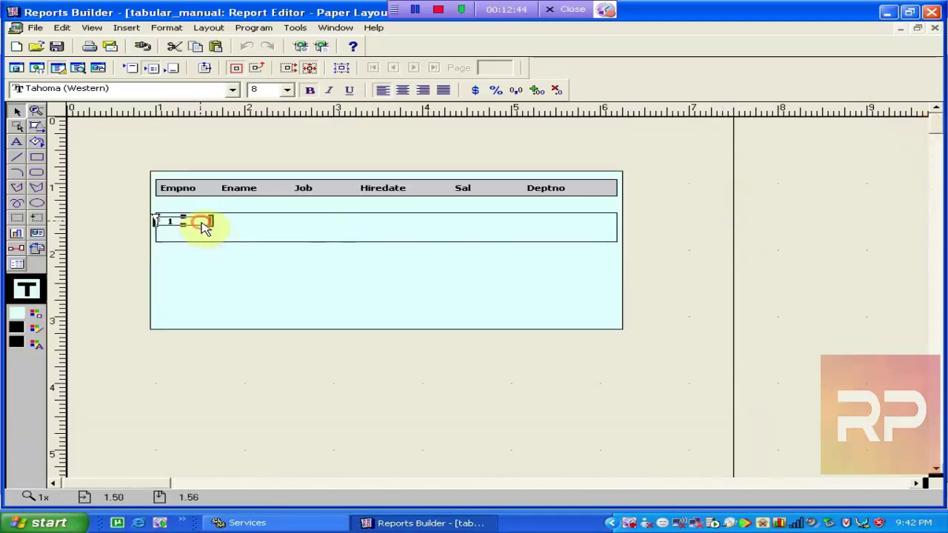
drag(211, 222, 211, 233)
key(Right)
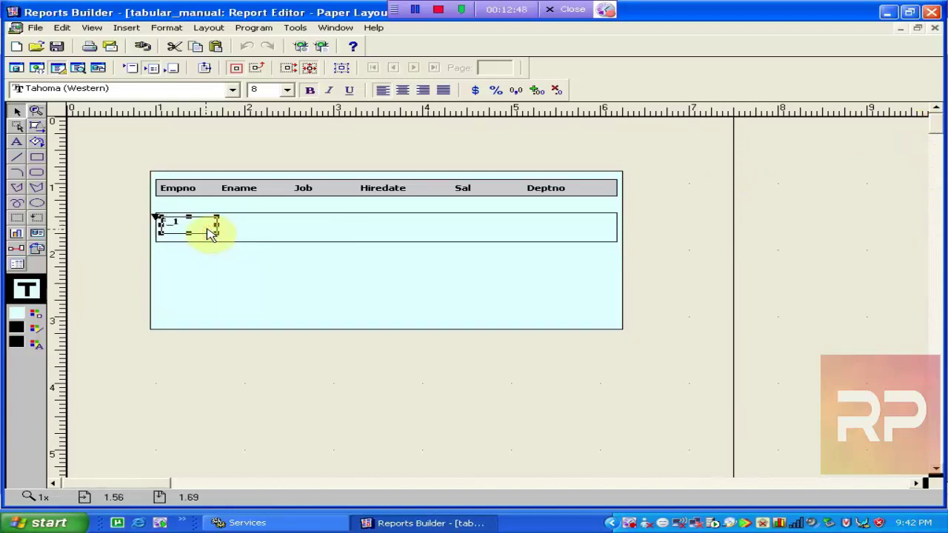
Shift the Deptno, Sal, Hiredate, Job and Ename labels right, and widen the Empno label to match the field below it.
click(559, 189)
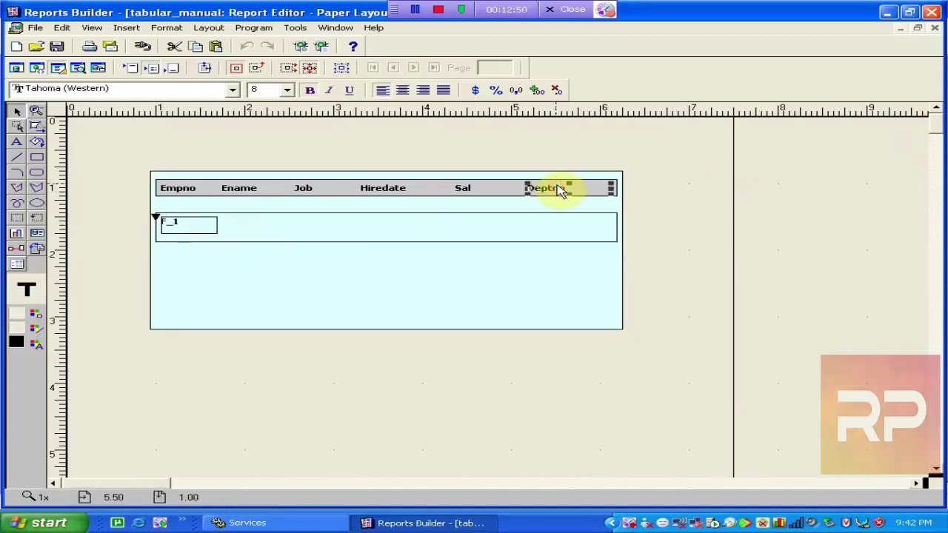
drag(529, 191, 546, 196)
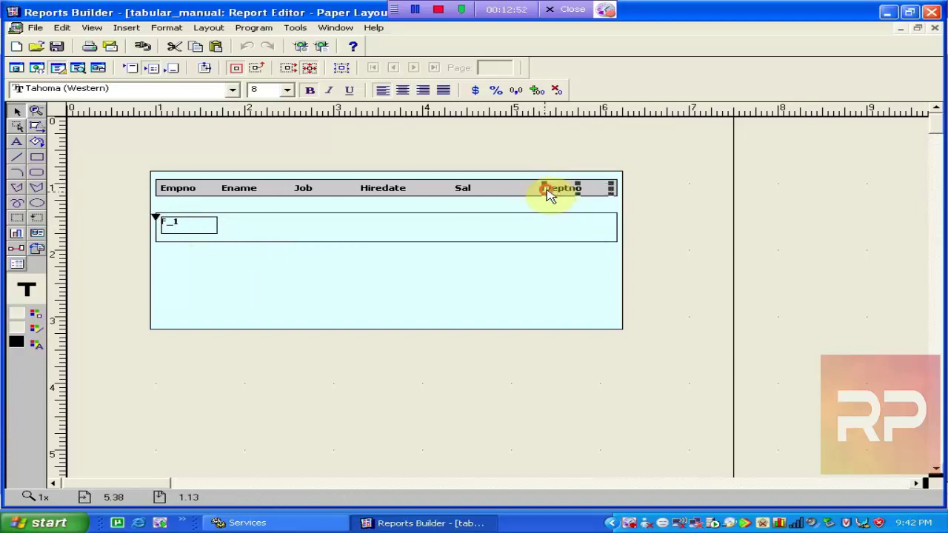
click(467, 194)
drag(465, 194, 472, 193)
mouse_move(389, 193)
mouse_down()
mouse_move(408, 192)
mouse_move(403, 200)
mouse_up()
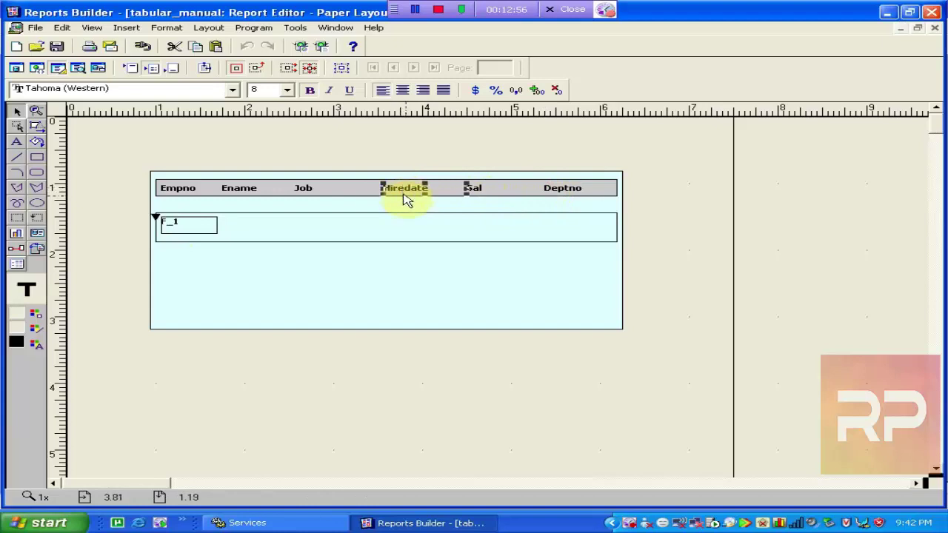
drag(304, 198, 315, 197)
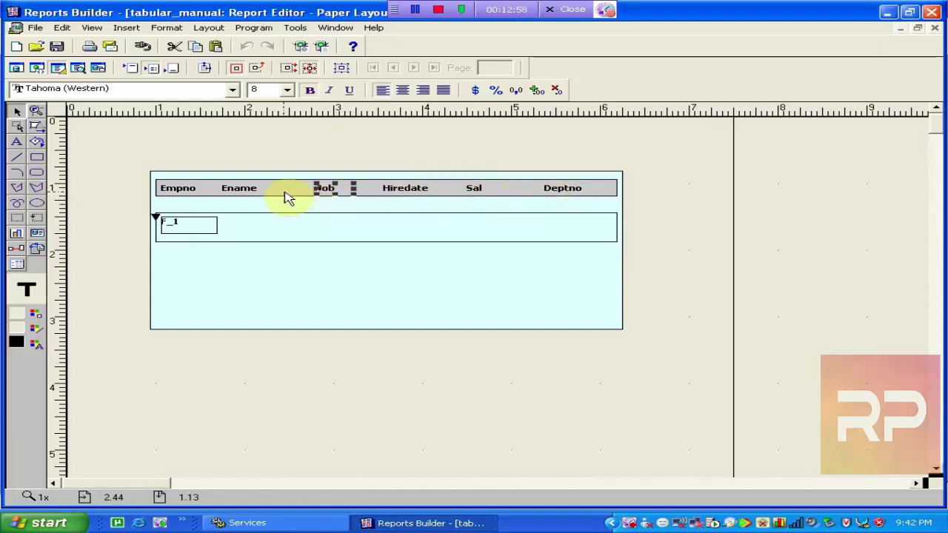
drag(239, 192, 254, 191)
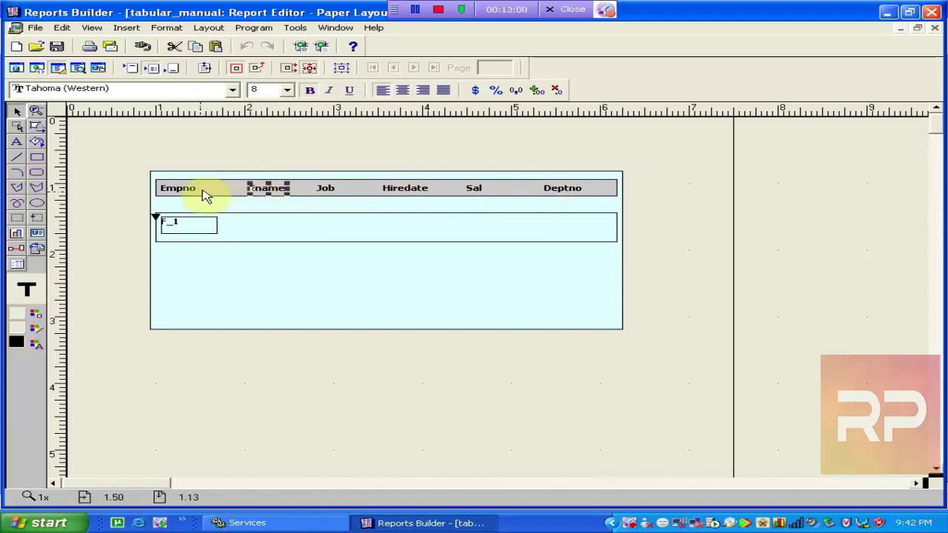
drag(197, 192, 217, 189)
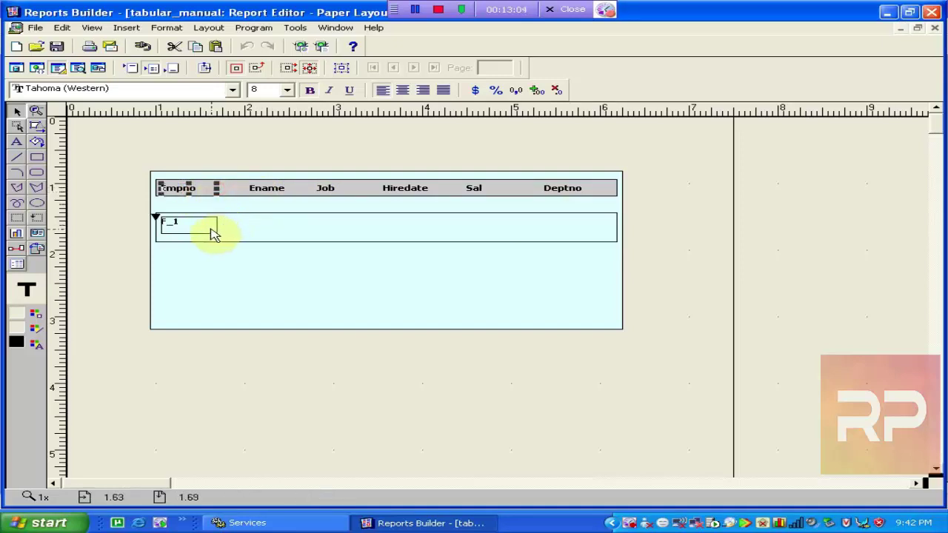
click(212, 234)
click(226, 260)
click(194, 228)
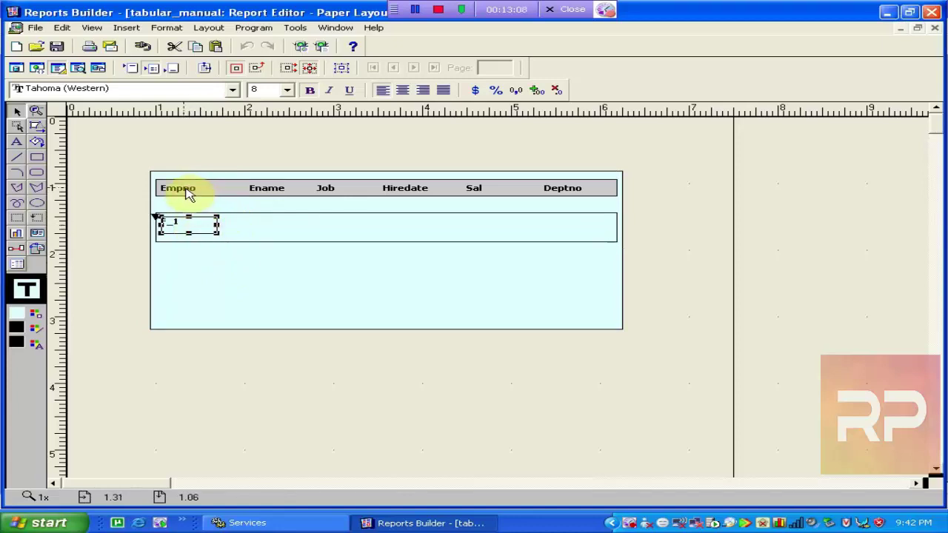
Rename the Empno label object as B_EMPNO and return to the Paper Layout.
click(188, 194)
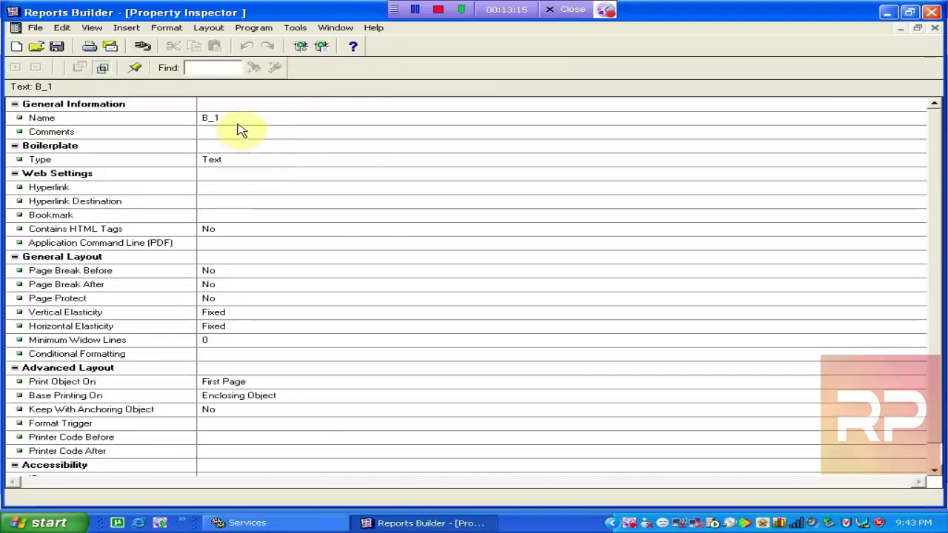
click(237, 119)
click(239, 118)
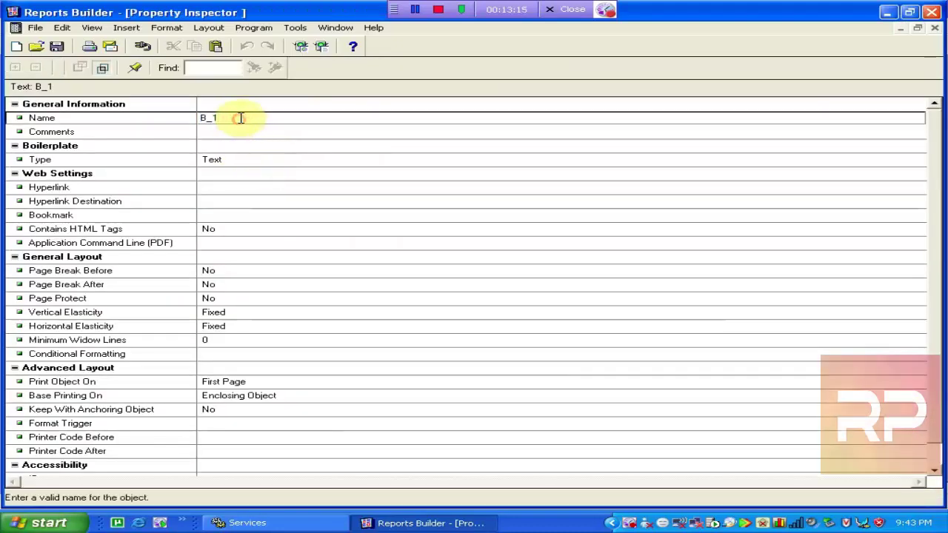
text(EMPNO)
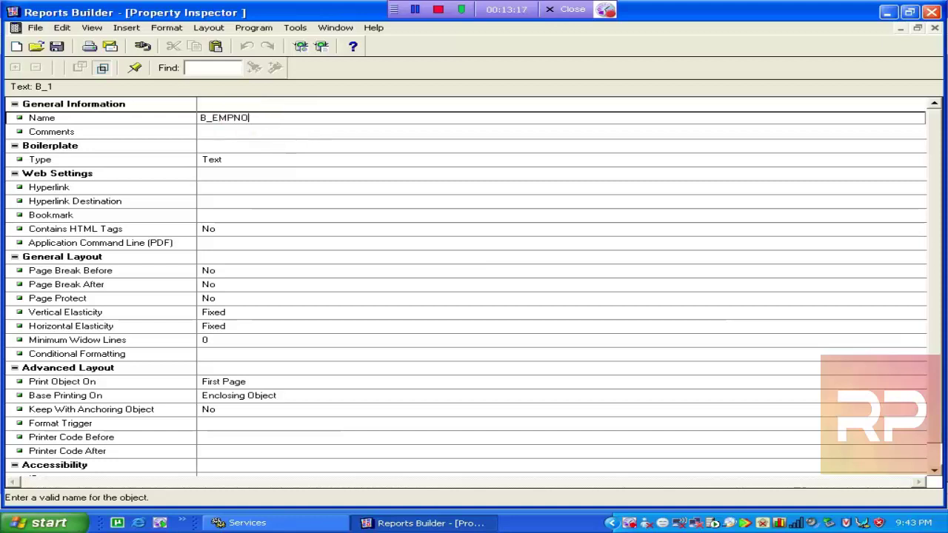
click(268, 161)
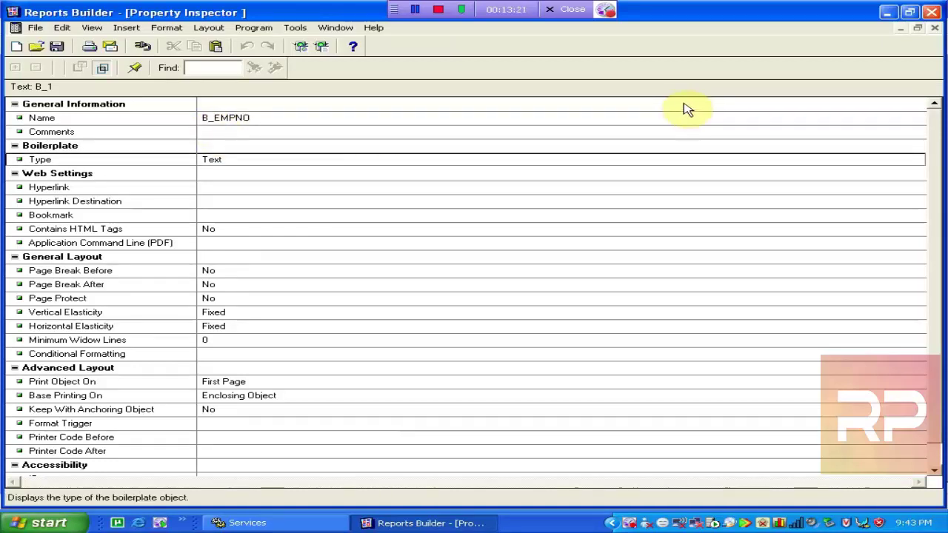
click(935, 28)
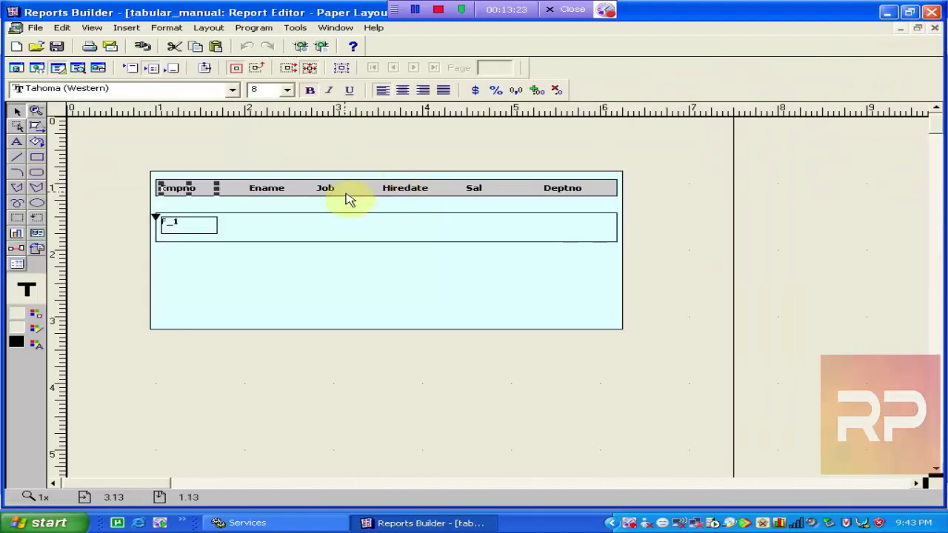
Rename the Ename label object as B_ENAME and shift the label slightly left in the Paper Layout.
click(271, 190)
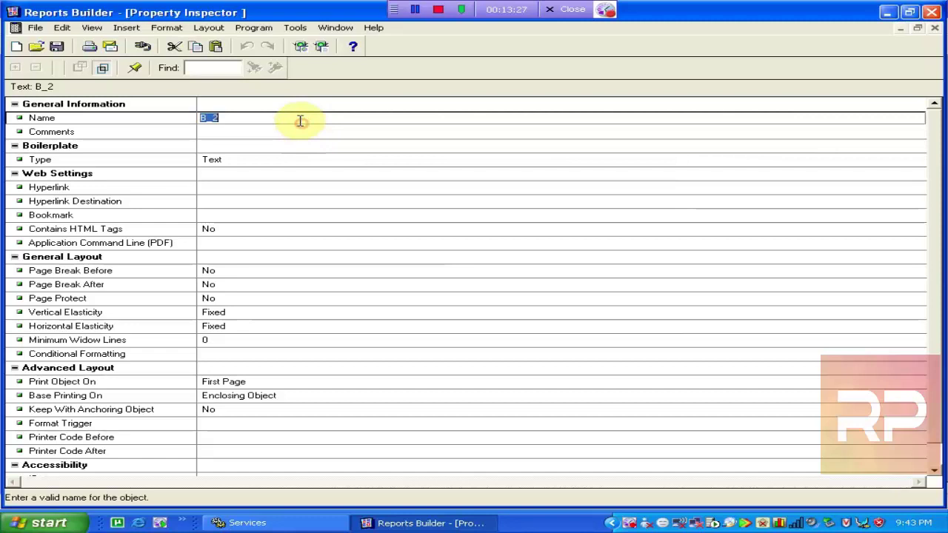
click(298, 119)
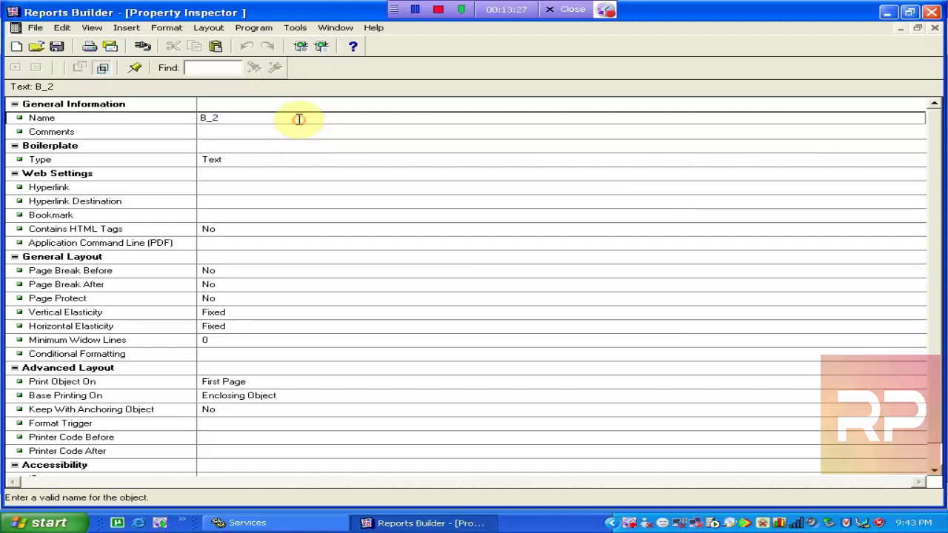
text(ENAME)
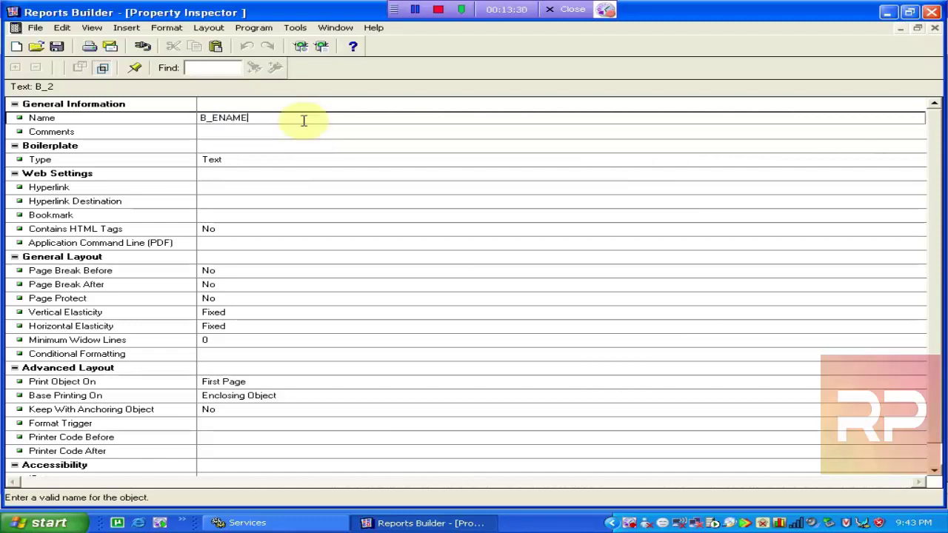
click(364, 200)
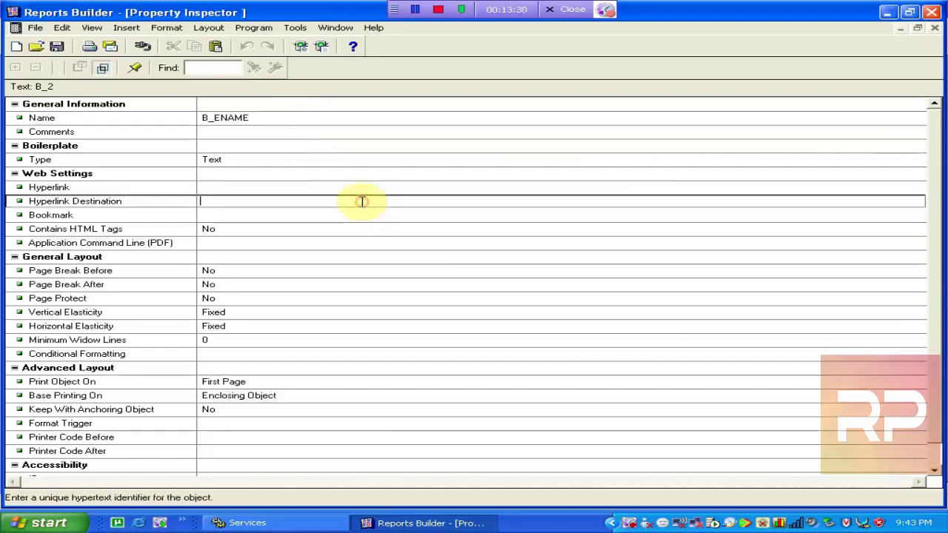
click(934, 27)
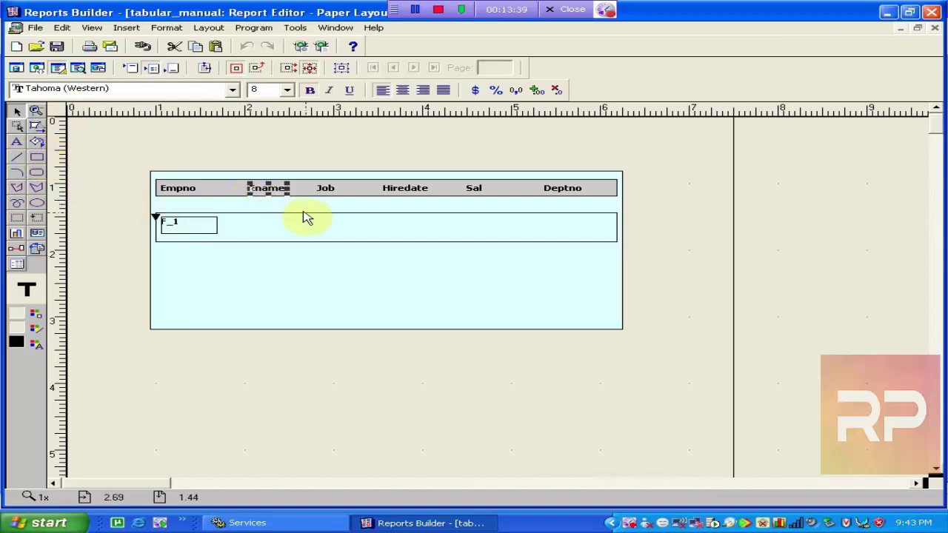
click(267, 229)
click(276, 194)
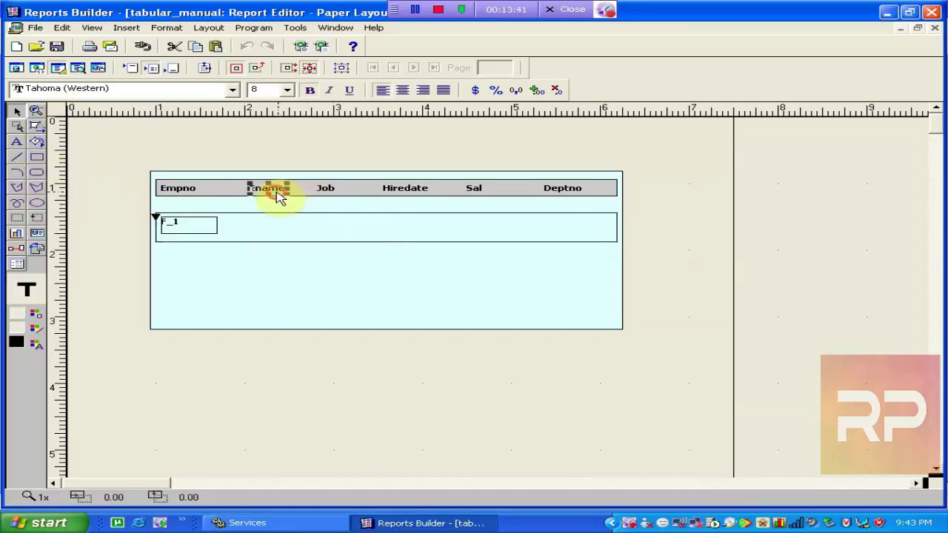
drag(275, 197, 264, 197)
Rename the Job label object as B_JOB and return to the Paper Layout.
click(330, 191)
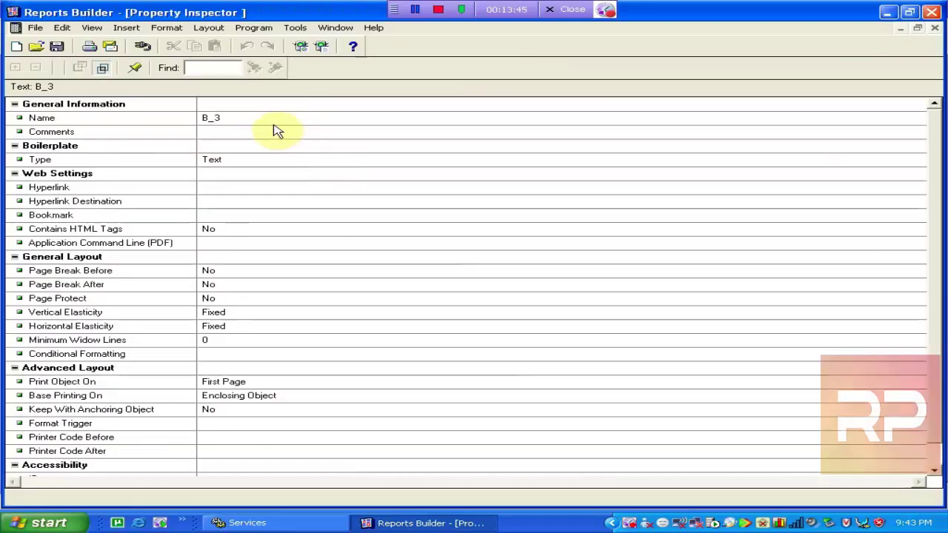
click(258, 117)
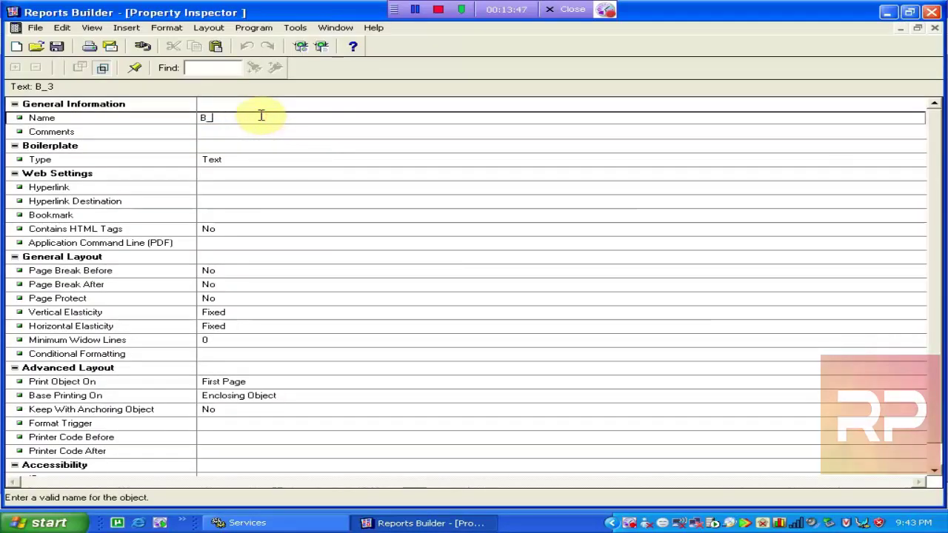
text(JOB)
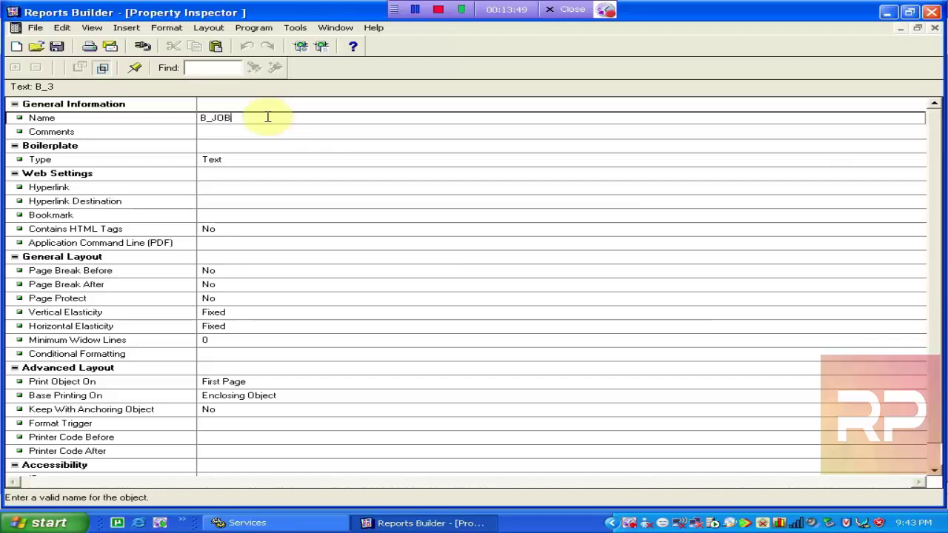
click(333, 187)
click(934, 27)
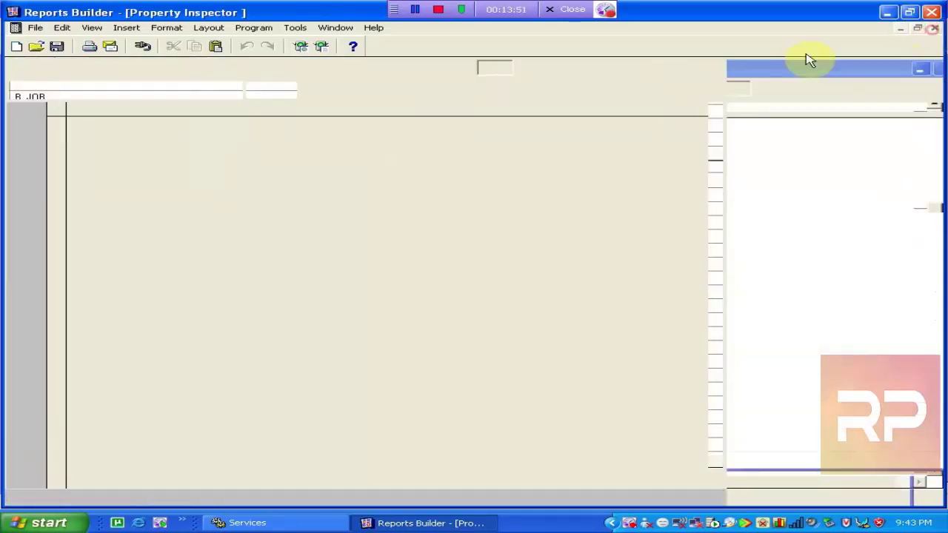
Rename the Hiredate label object as B_HIREDATE and return to the Paper Layout.
double_click(388, 194)
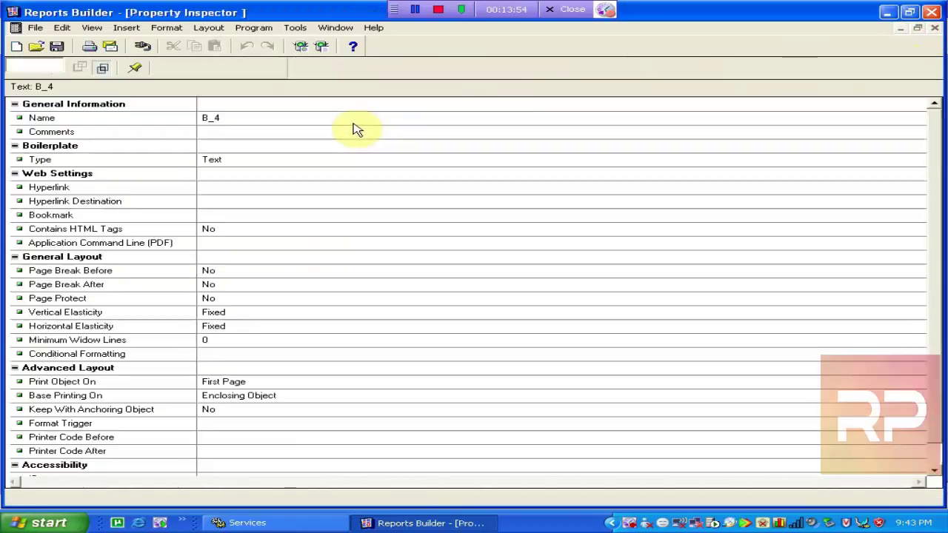
click(337, 118)
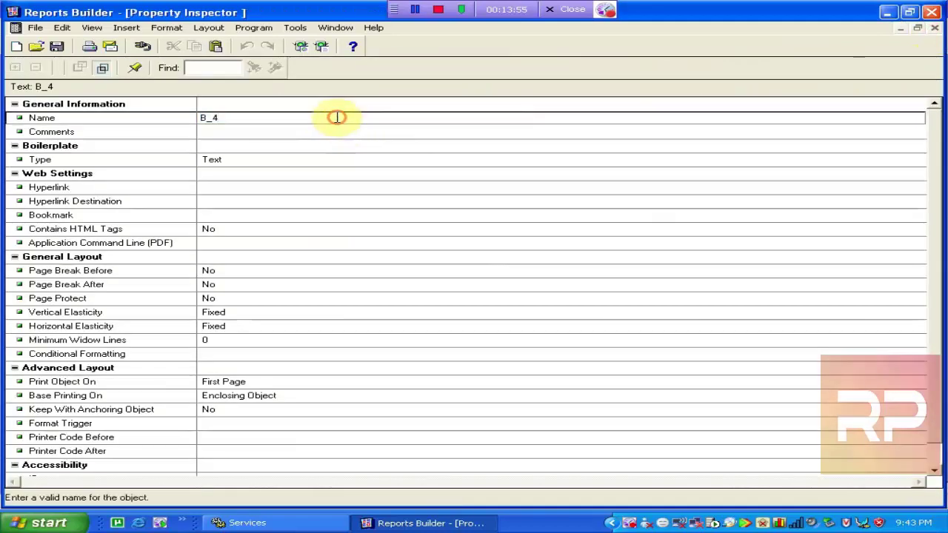
text(B_HIREDATE)
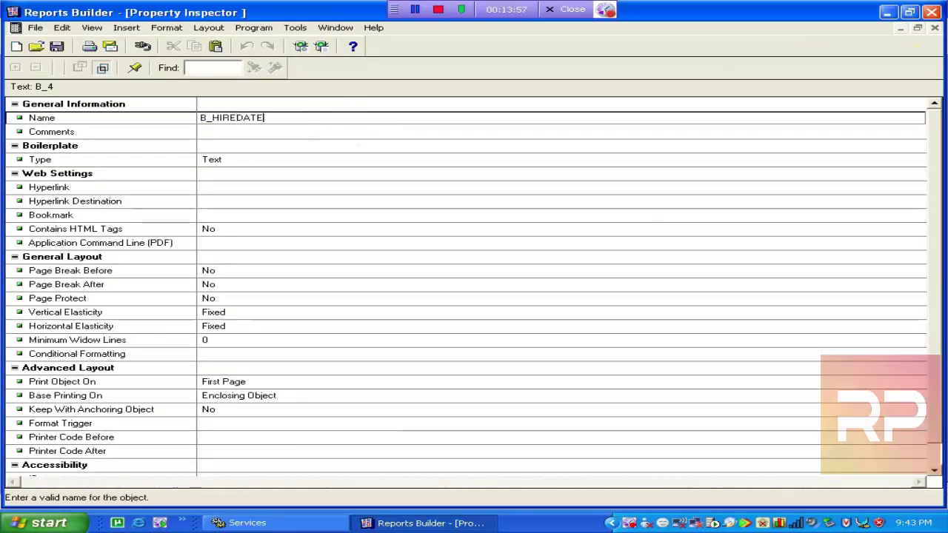
click(380, 242)
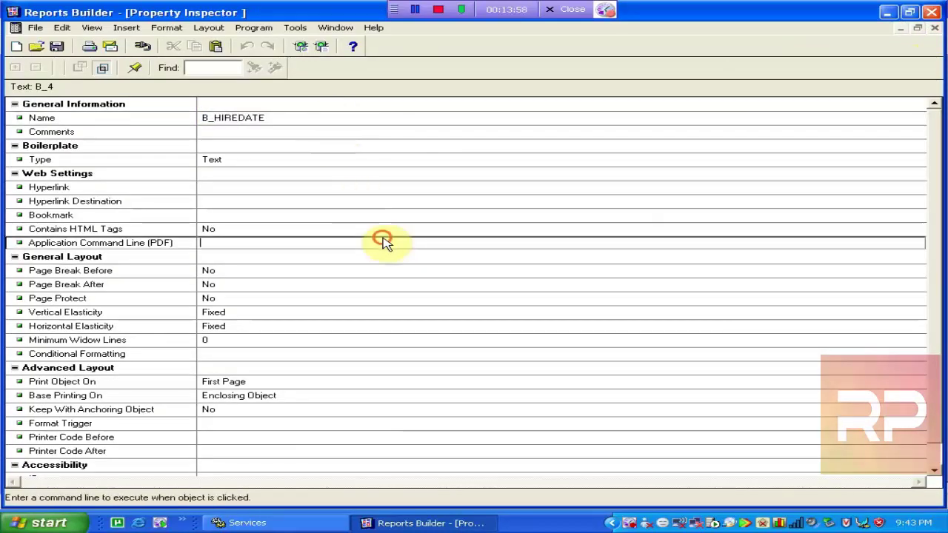
click(934, 30)
Rename the Sal label object as B_SAL and return to the Paper Layout.
click(402, 187)
click(485, 191)
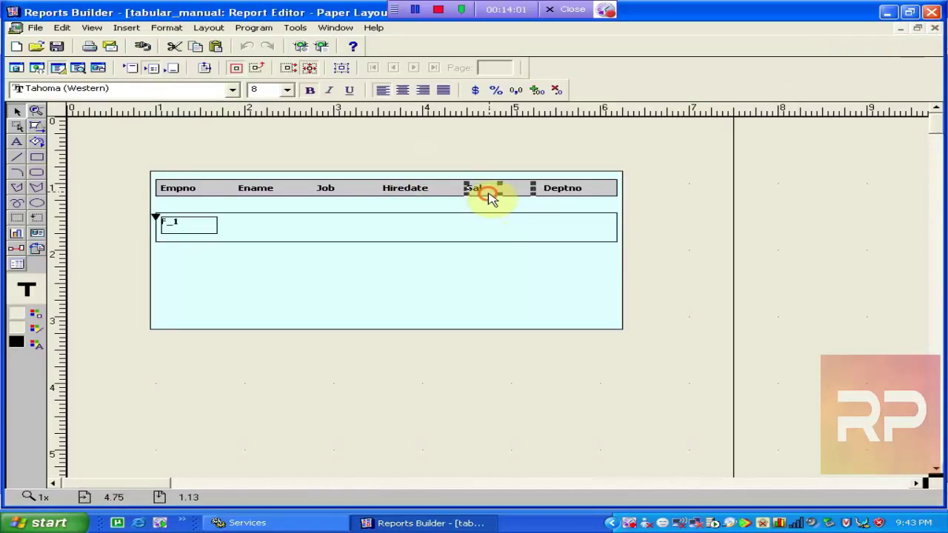
double_click(487, 194)
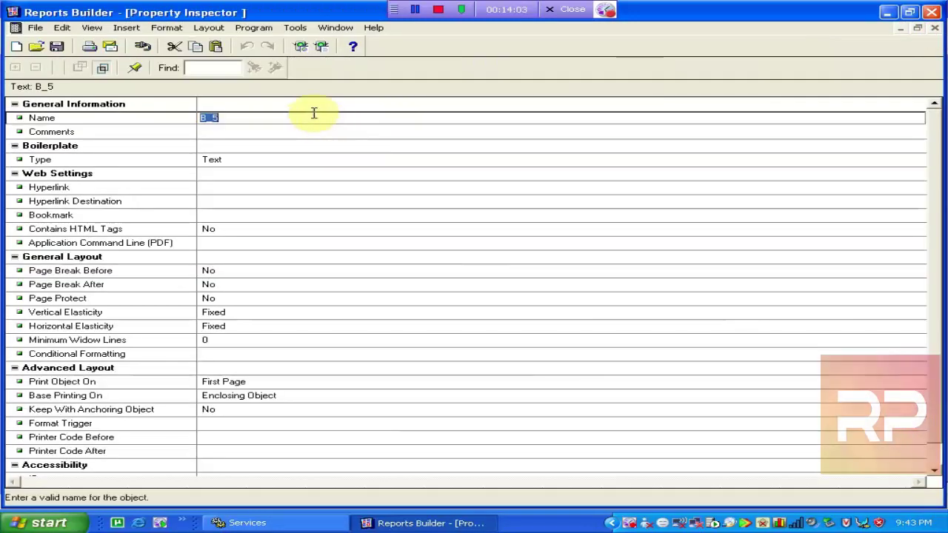
click(314, 112)
text(SAL)
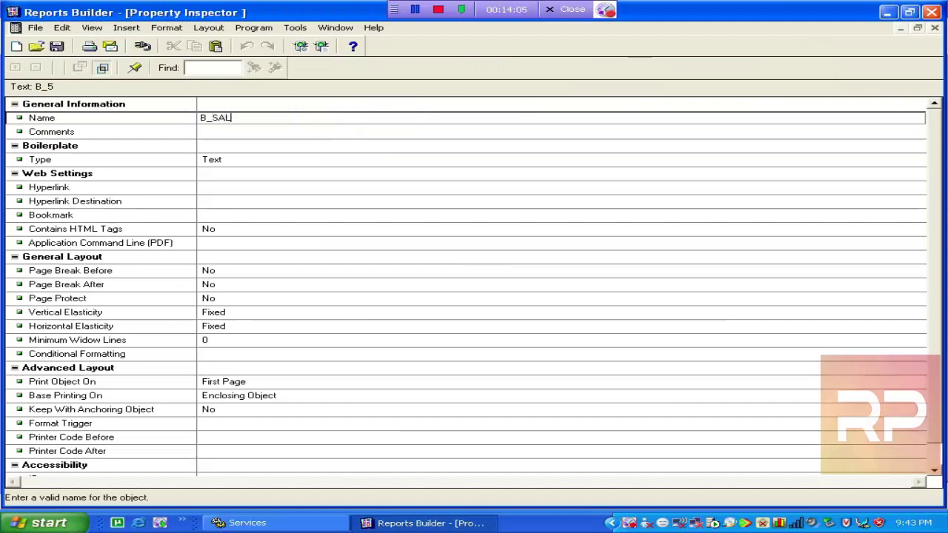
click(404, 219)
click(935, 27)
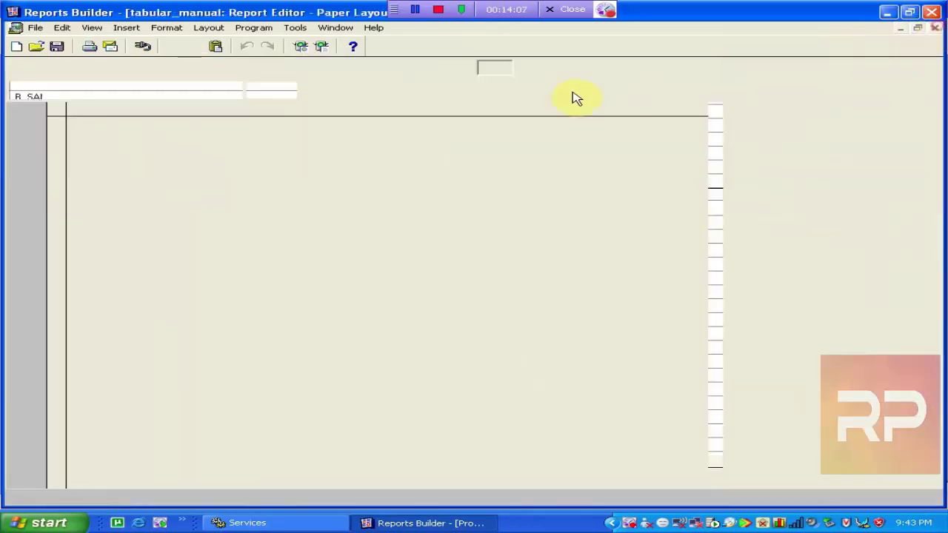
Rename the Deptno label object as B_DEPTNO and return to the Paper Layout.
click(571, 189)
double_click(570, 189)
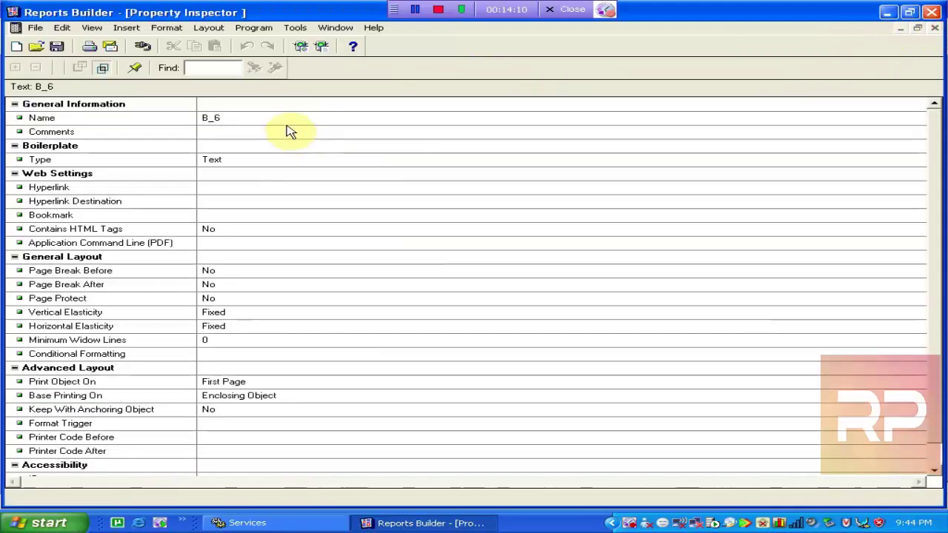
click(275, 117)
key(BackSpace)
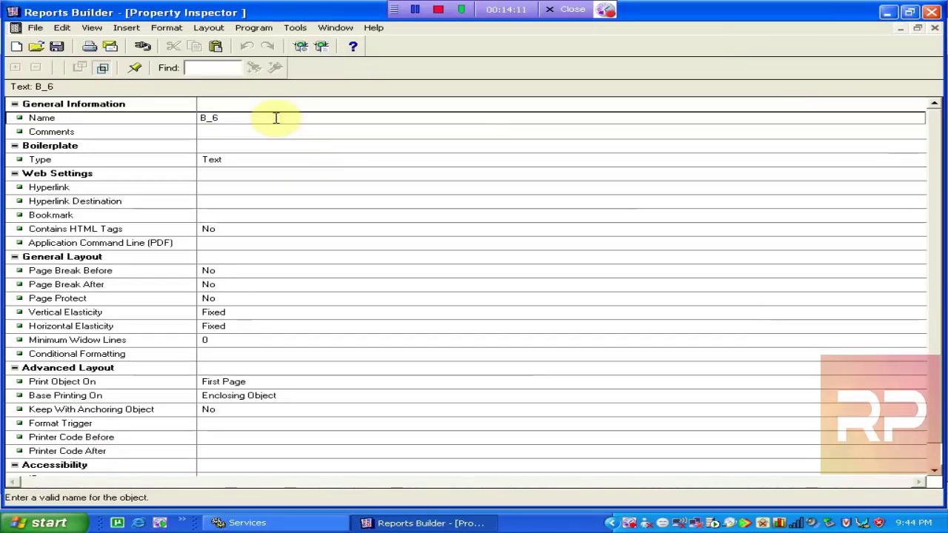
text(DEPTNO)
click(315, 213)
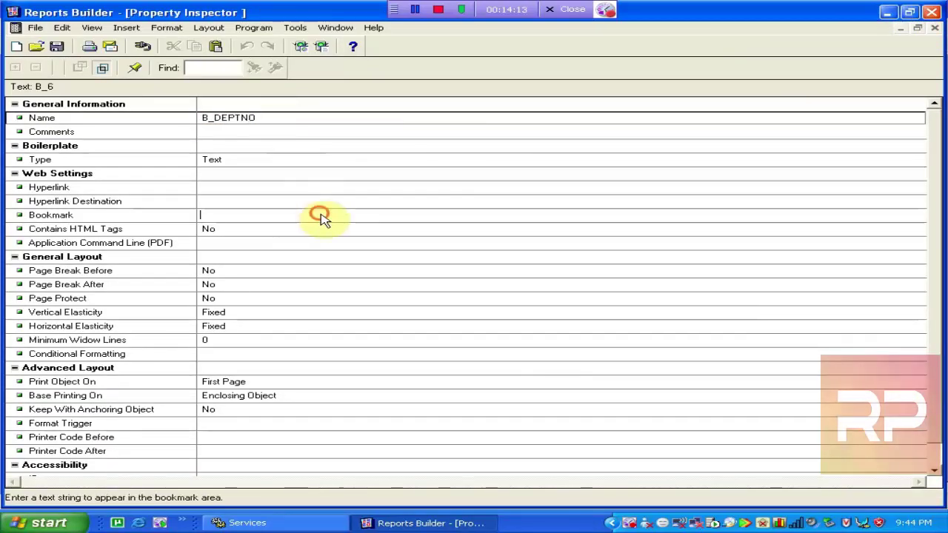
click(934, 29)
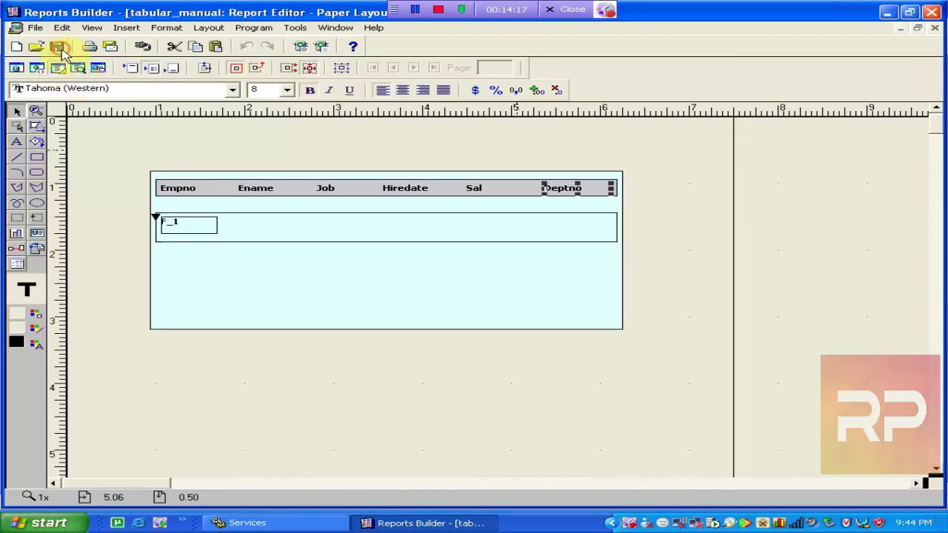
Rename the data field beneath the Empno label as F_EMPNO.
click(185, 257)
click(189, 234)
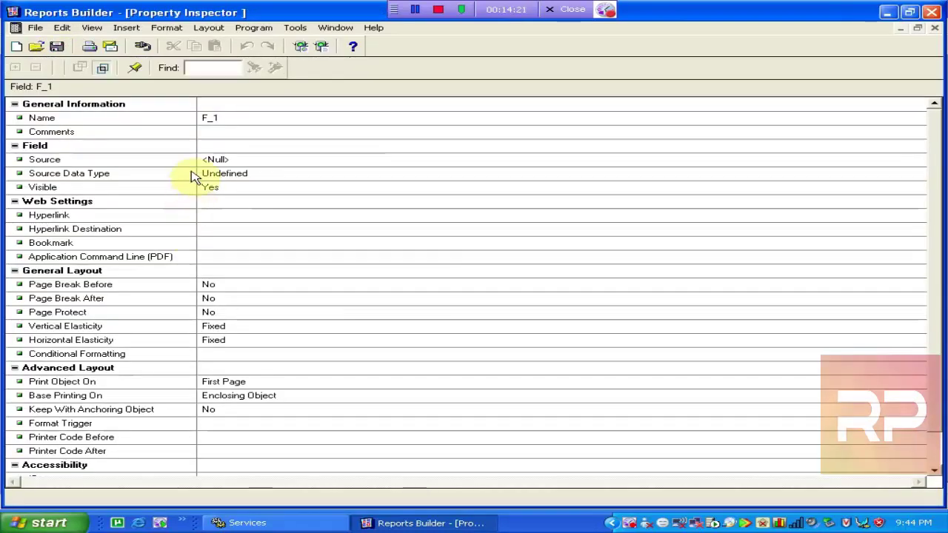
click(256, 117)
key(BackSpace)
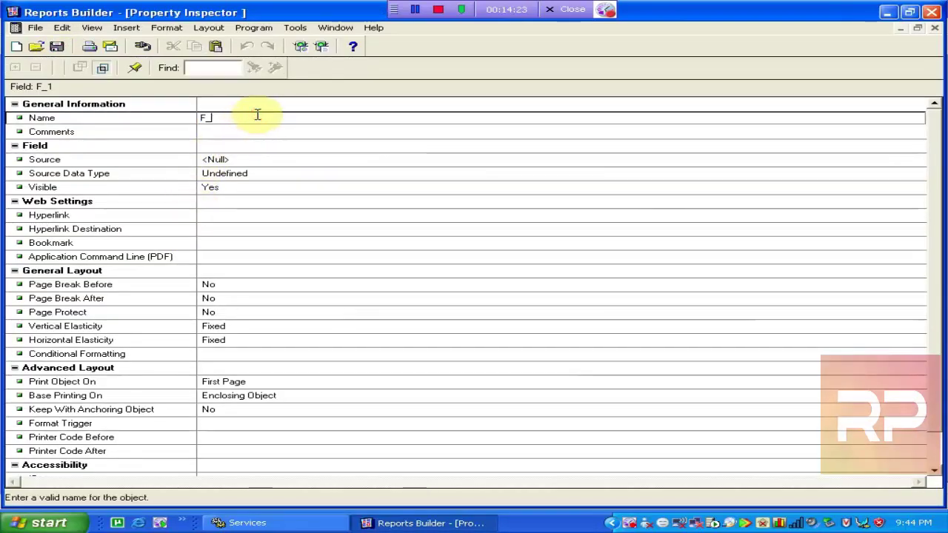
text(EMPNO)
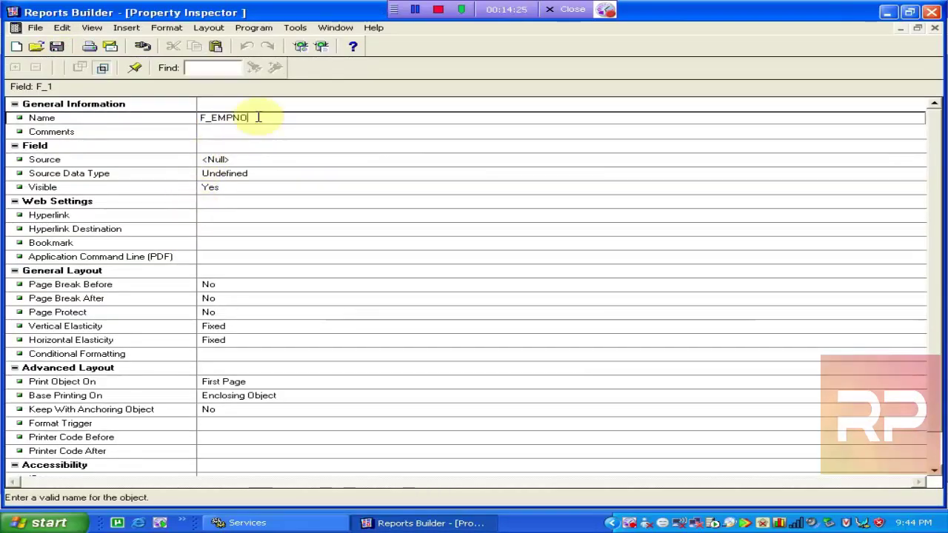
Set the source of the F_EMPNO field to the empno column and return to the Paper Layout.
click(300, 160)
click(252, 164)
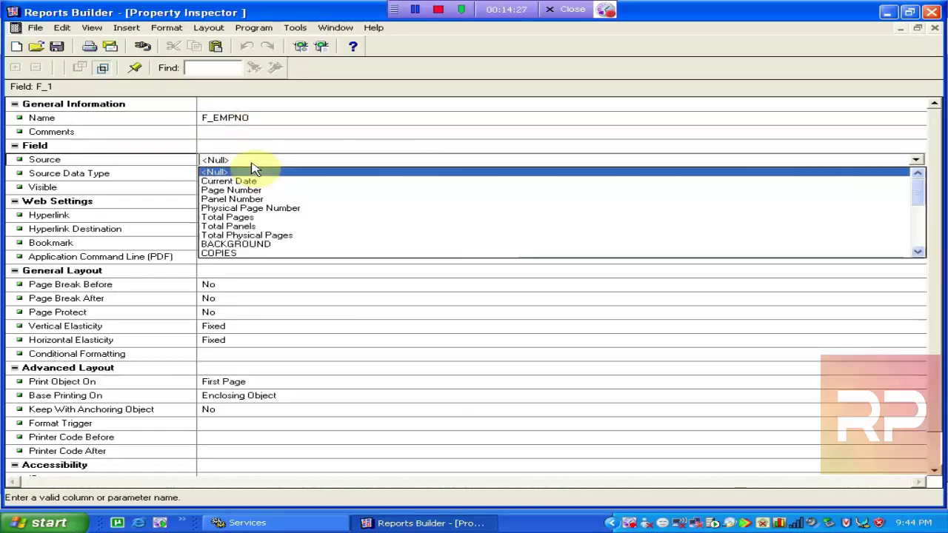
click(252, 164)
text(empno)
key(Return)
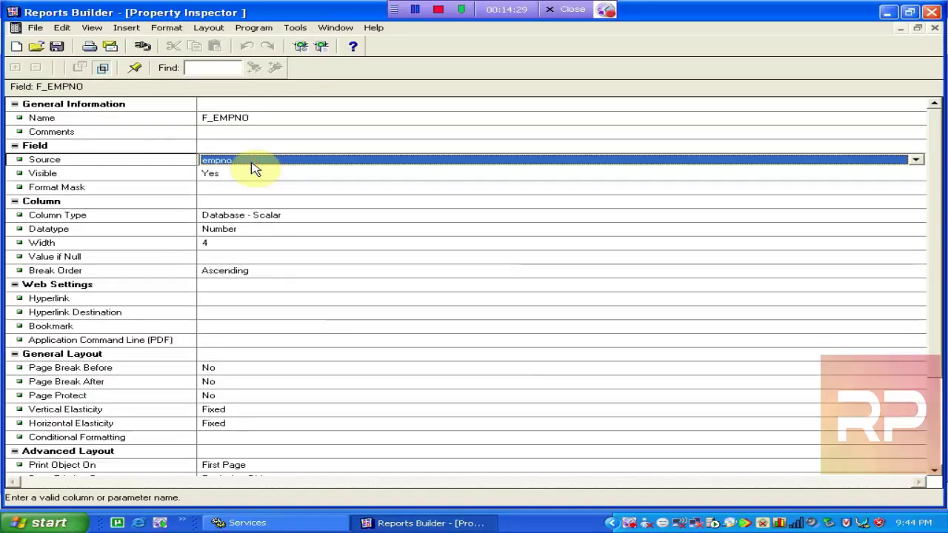
click(236, 179)
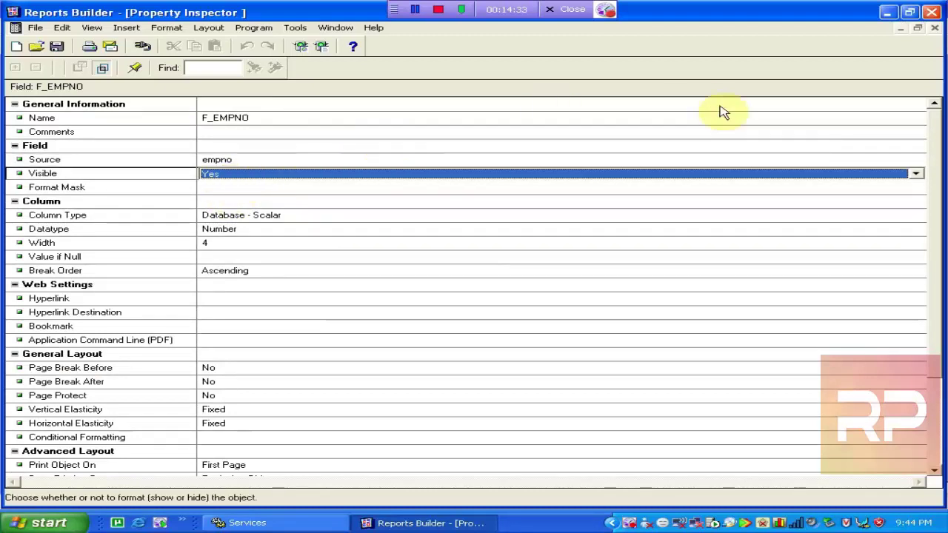
click(934, 27)
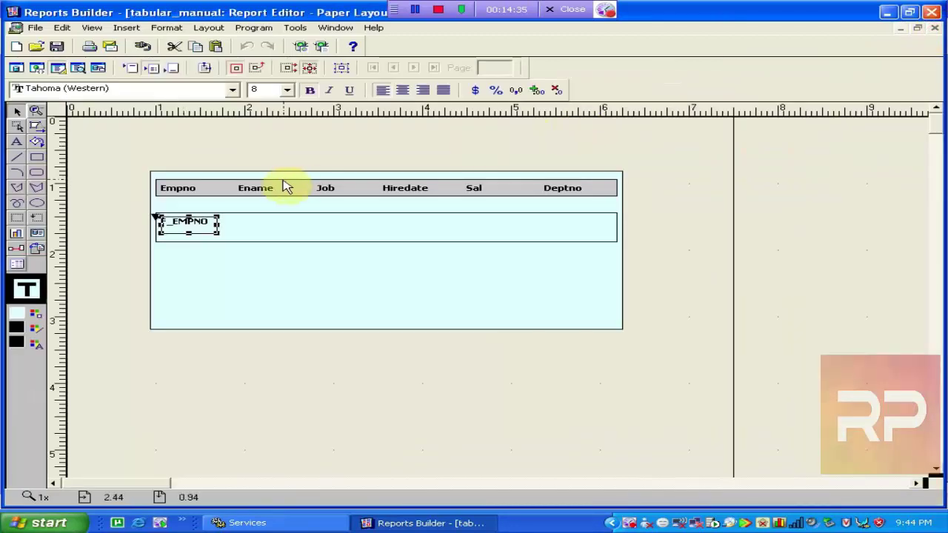
Copy the F_EMPNO field and place the duplicate beneath the Ename label inside the repeating frame.
click(229, 273)
click(196, 231)
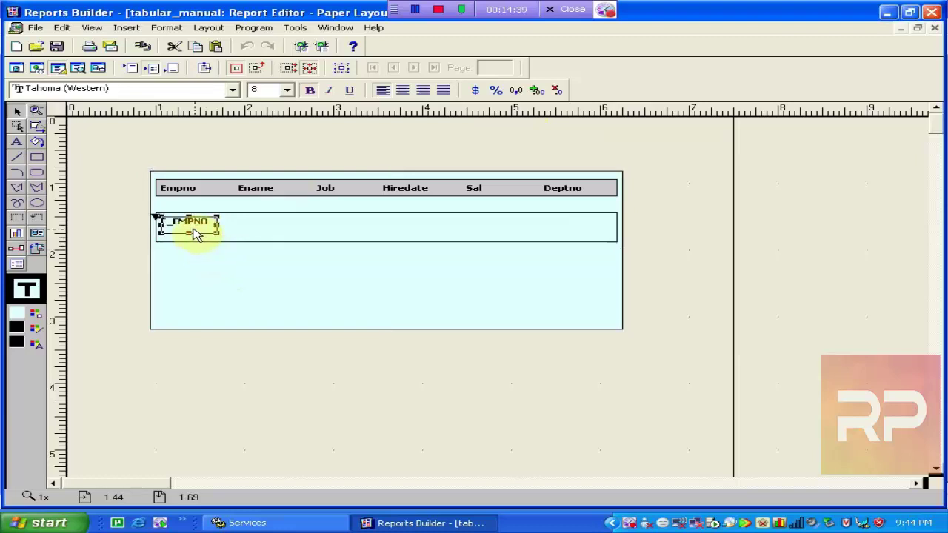
key(ctrl+c)
key(ctrl+v)
drag(194, 233, 264, 229)
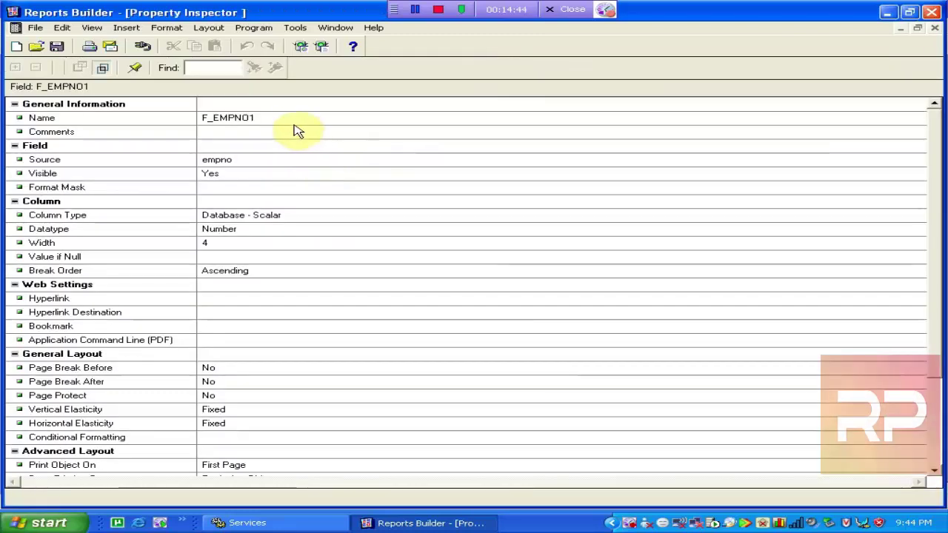
Rename the copied field as F_ENAME, set its source to ename, and return to the Paper Layout.
click(290, 117)
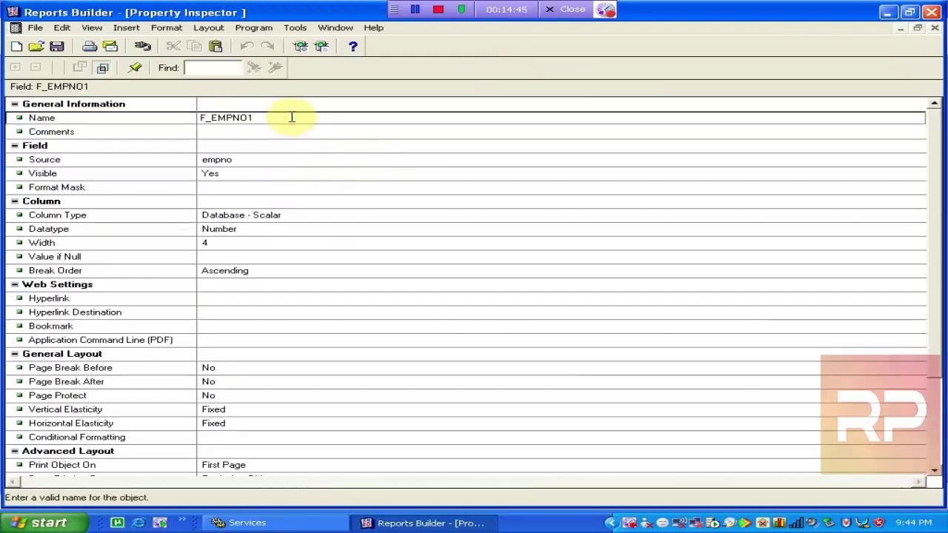
key(BackSpace)
key(BackSpace)
key(BackSpace)
text(ENAME)
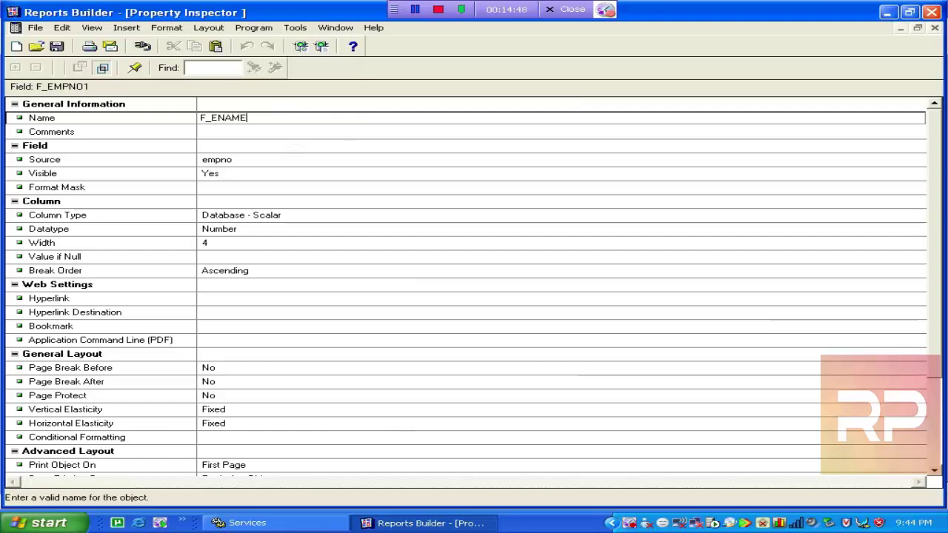
click(315, 160)
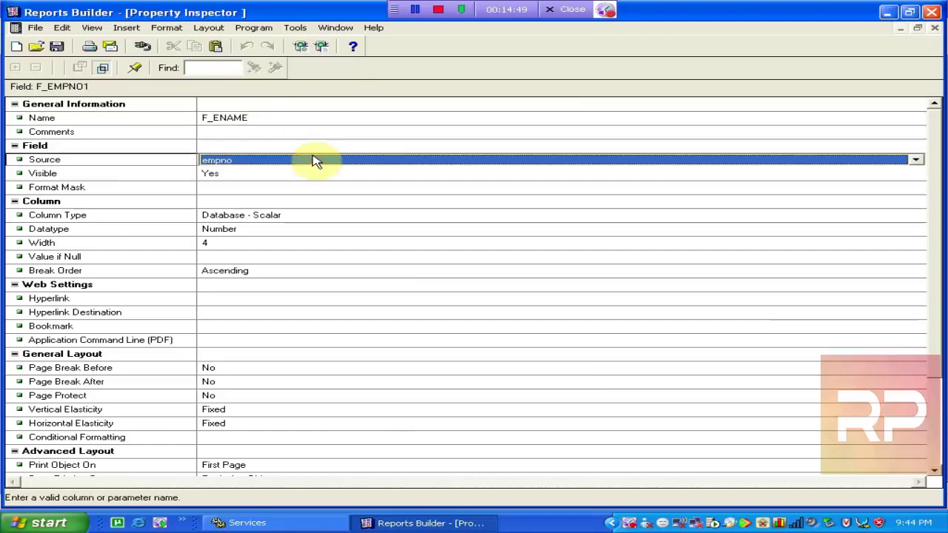
text(ename)
key(Return)
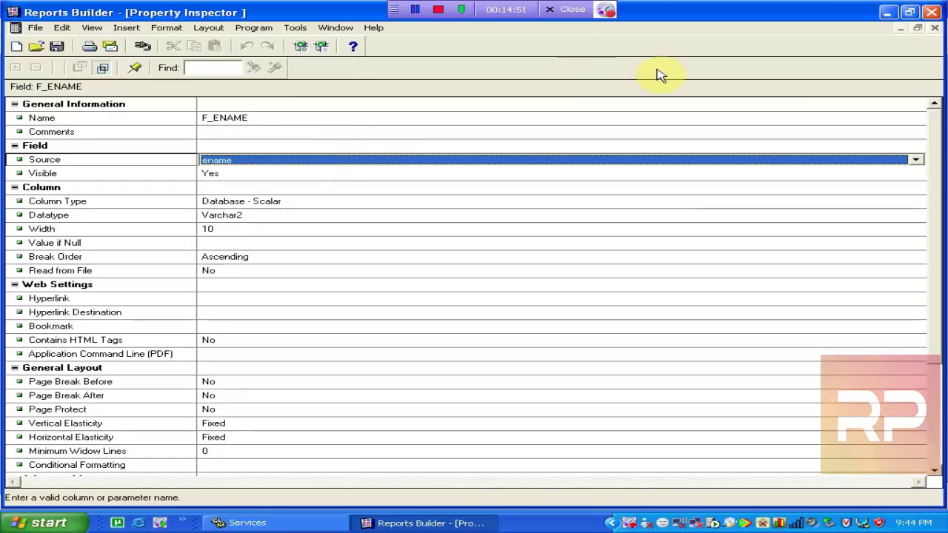
click(934, 27)
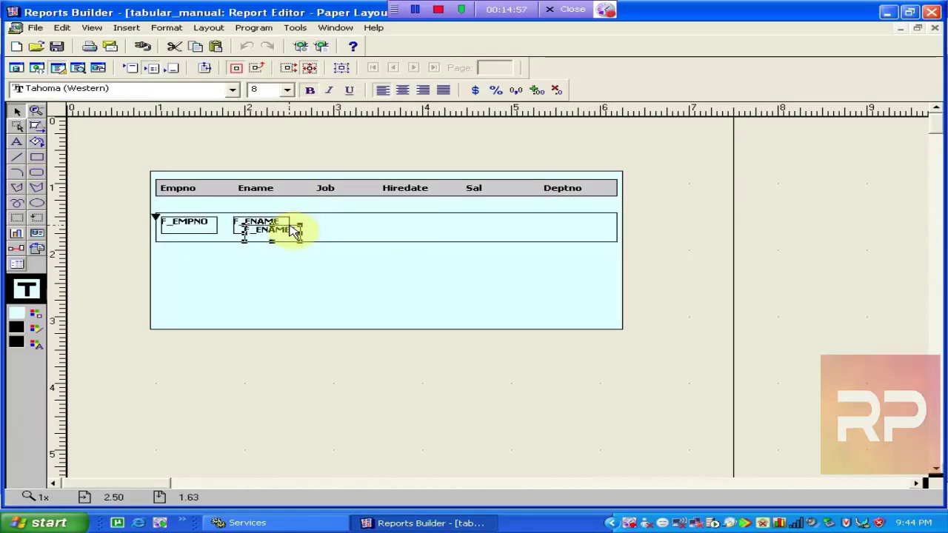
Duplicate the F_ENAME field and place the copy beneath the Job label, level with the other fields.
key(ctrl+d)
key(Up)
key(Up)
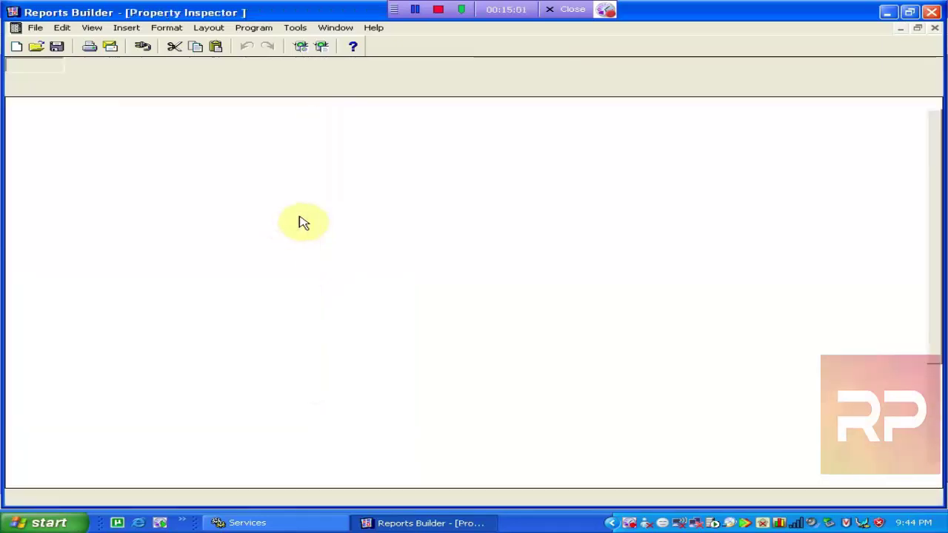
Rename the field beneath the Job label as F_JOB, set its source to job, and return to the Paper Layout.
click(276, 117)
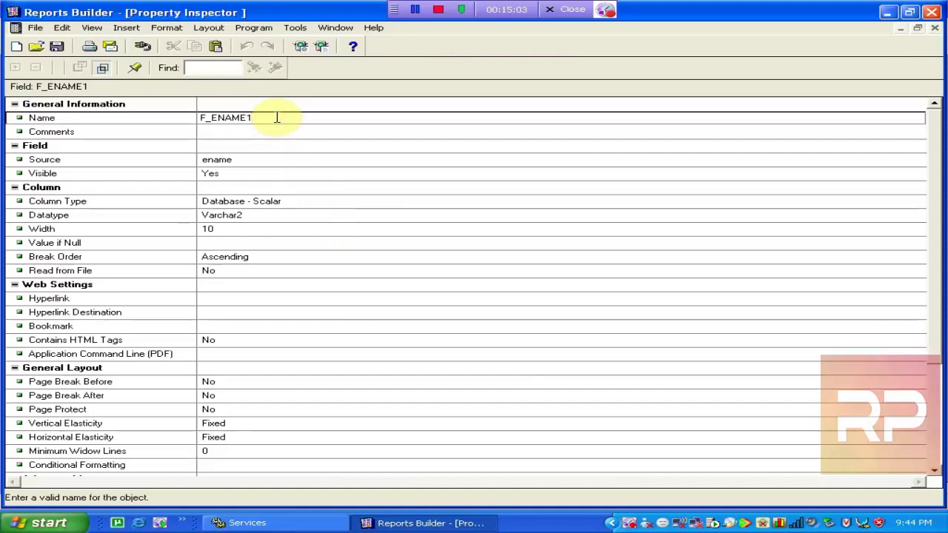
text(JOB)
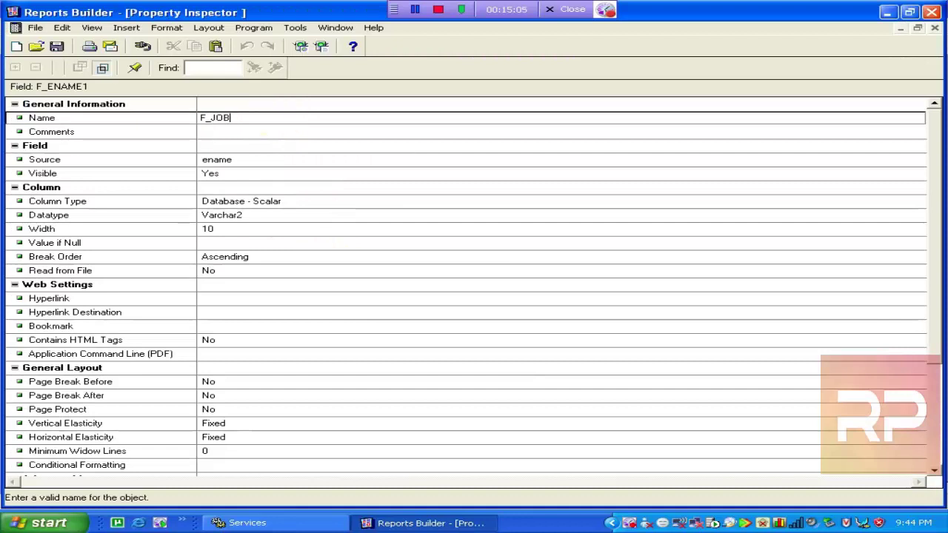
click(292, 161)
text(job)
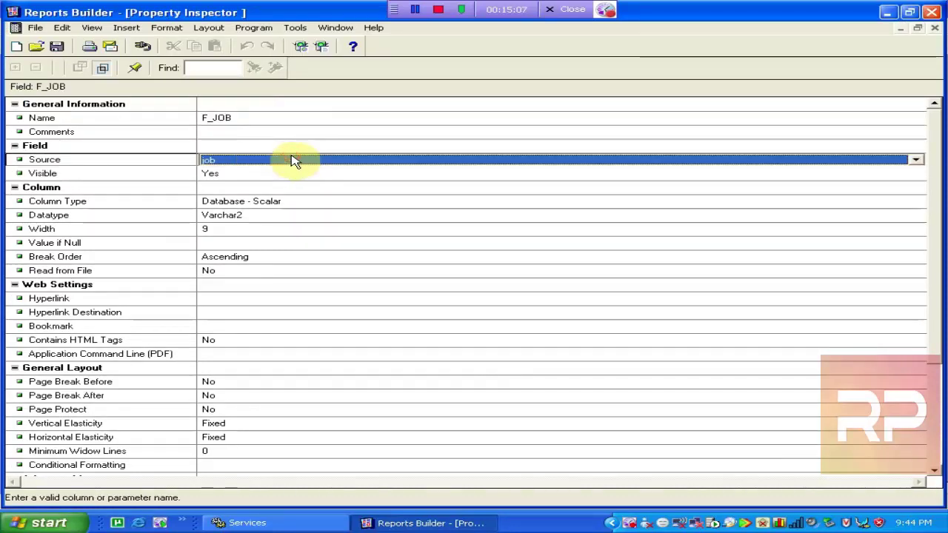
click(317, 131)
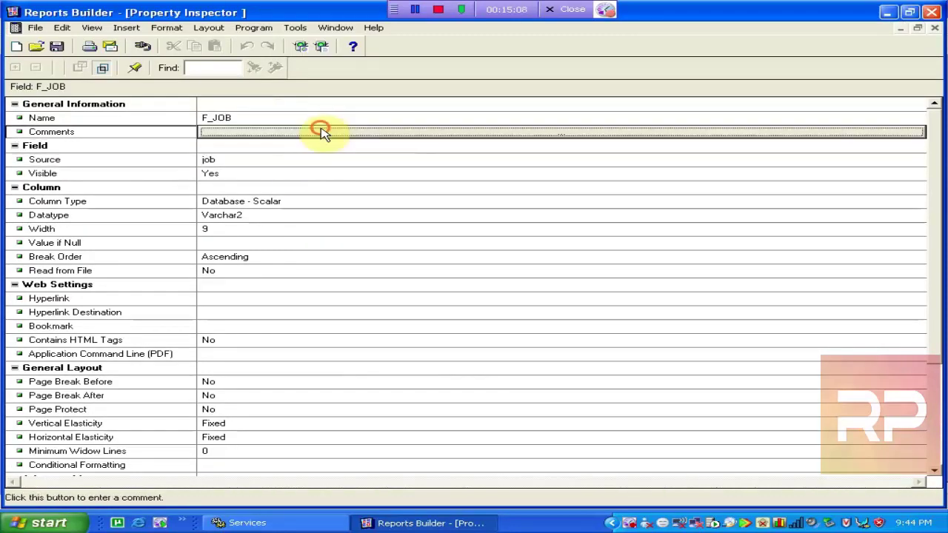
click(935, 29)
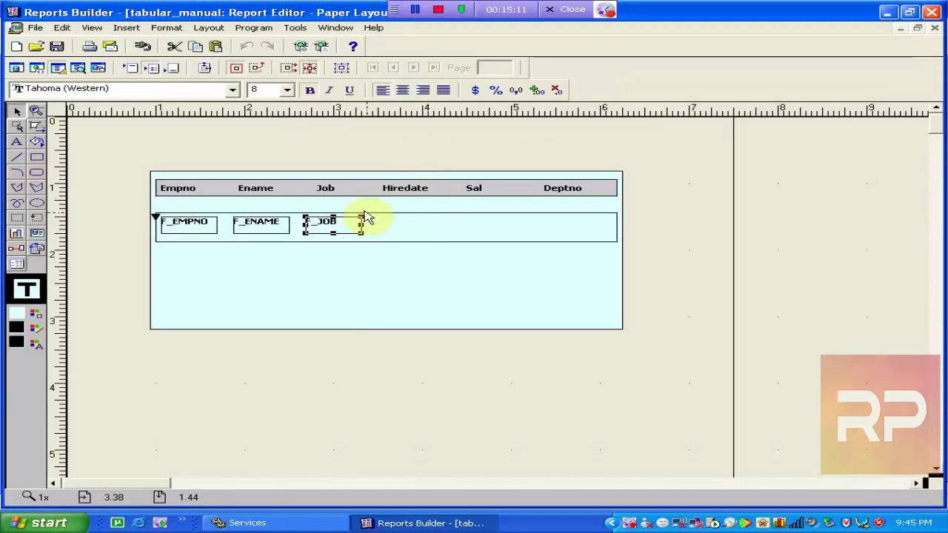
Duplicate the F_JOB field and move the copy beneath the Hiredate label inside the repeating frame.
key(ctrl+d)
key(Right)
key(Right)
key(Right)
key(Right)
key(Right)
key(Right)
key(Right)
key(Right)
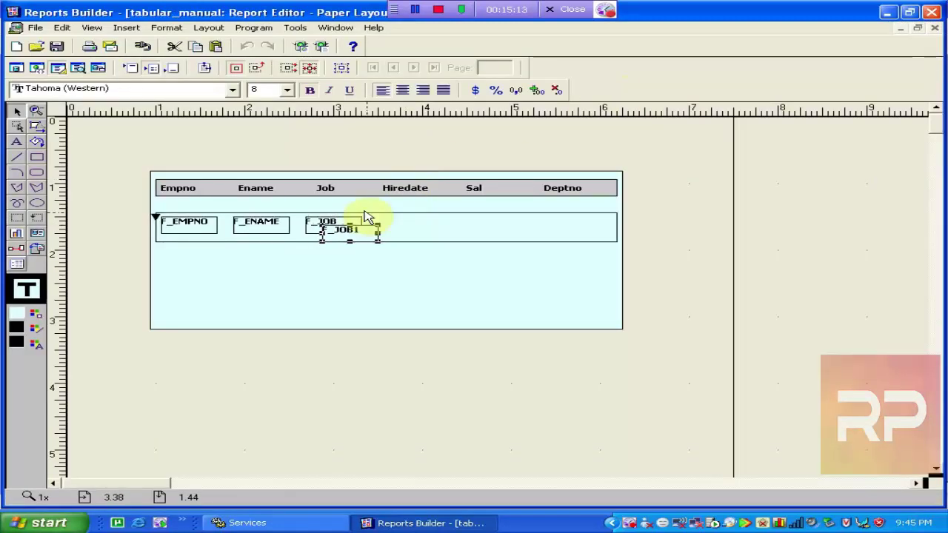
key(Up)
key(Up)
key(Up)
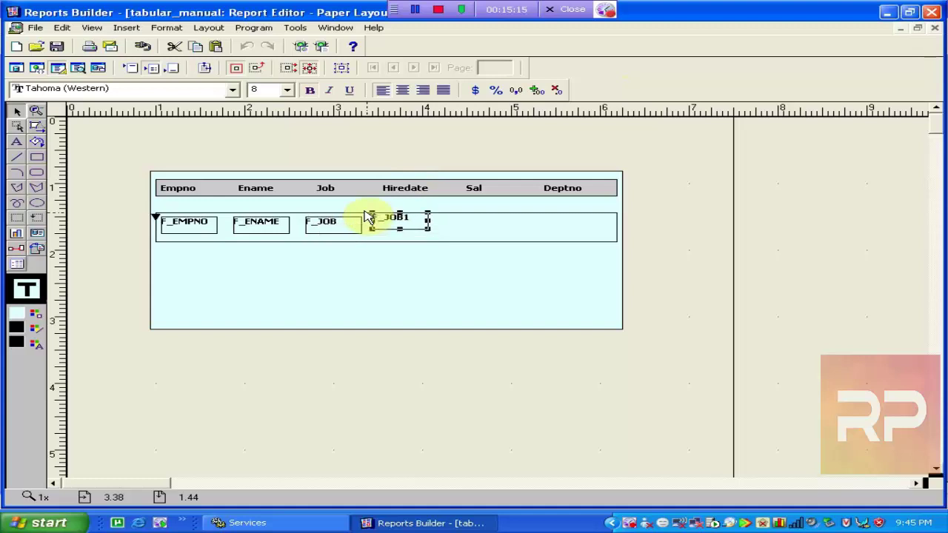
key(Right)
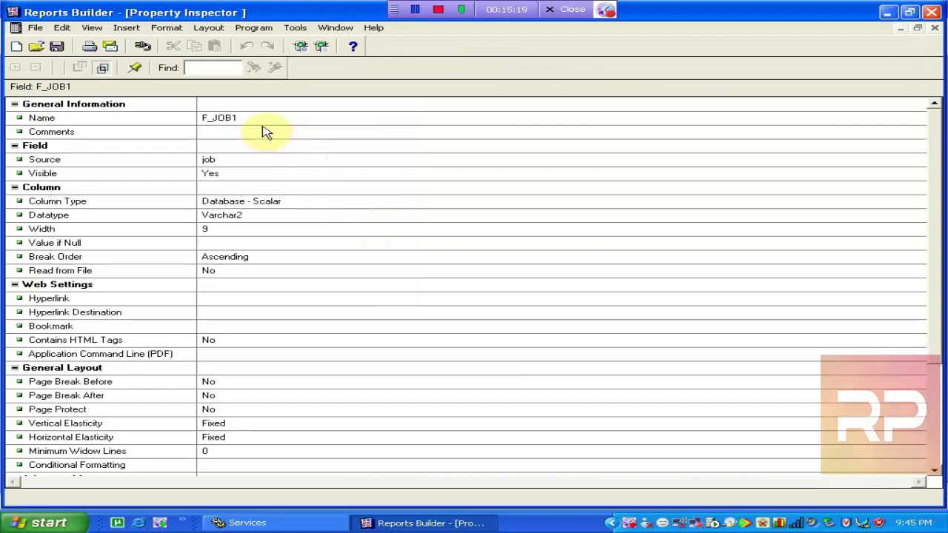
Rename the field beneath the Hiredate label as F_HIREDATE and return to the Paper Layout.
click(245, 115)
click(245, 116)
click(260, 119)
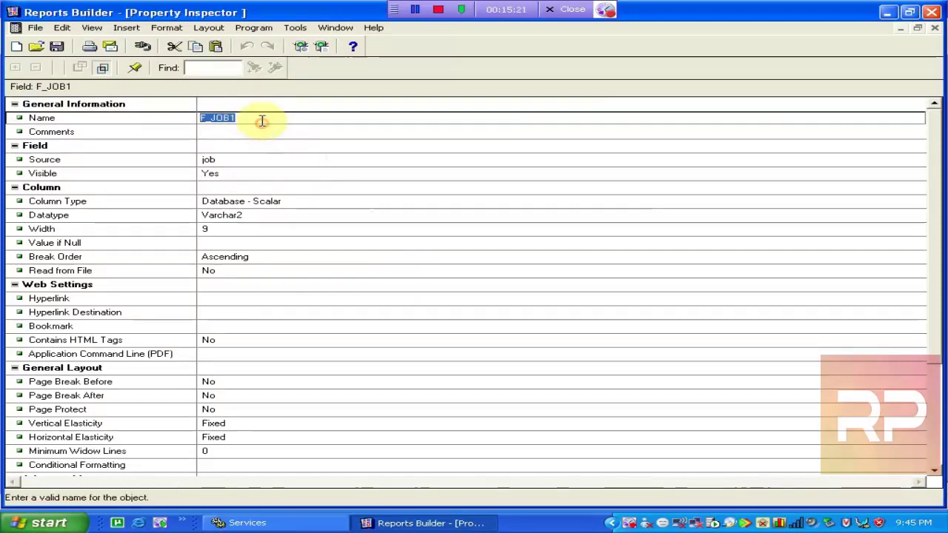
key(BackSpace)
key(BackSpace)
key(BackSpace)
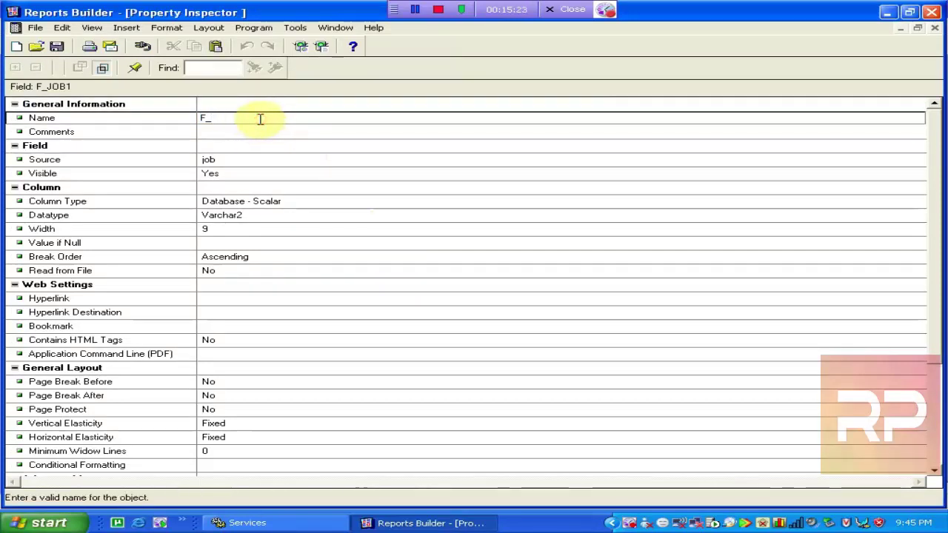
text(HIREDATE)
click(321, 149)
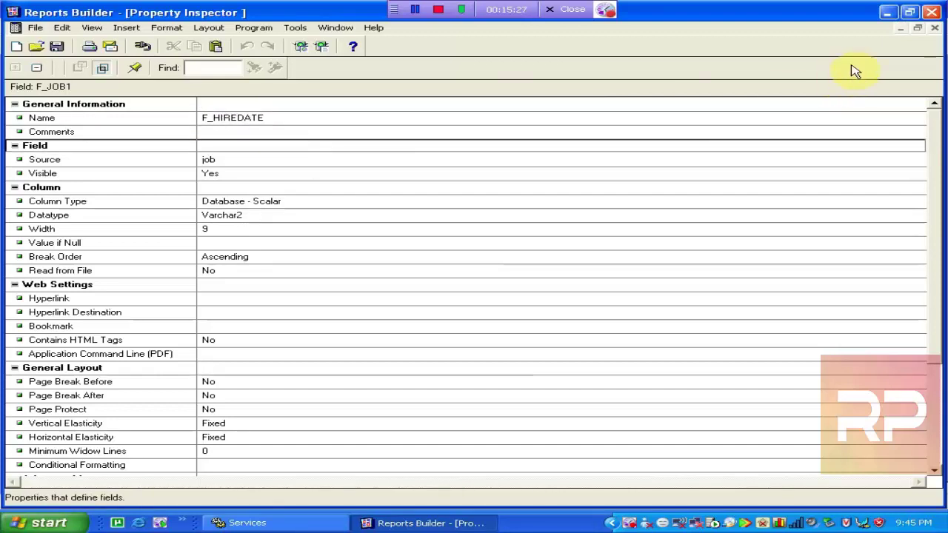
click(934, 28)
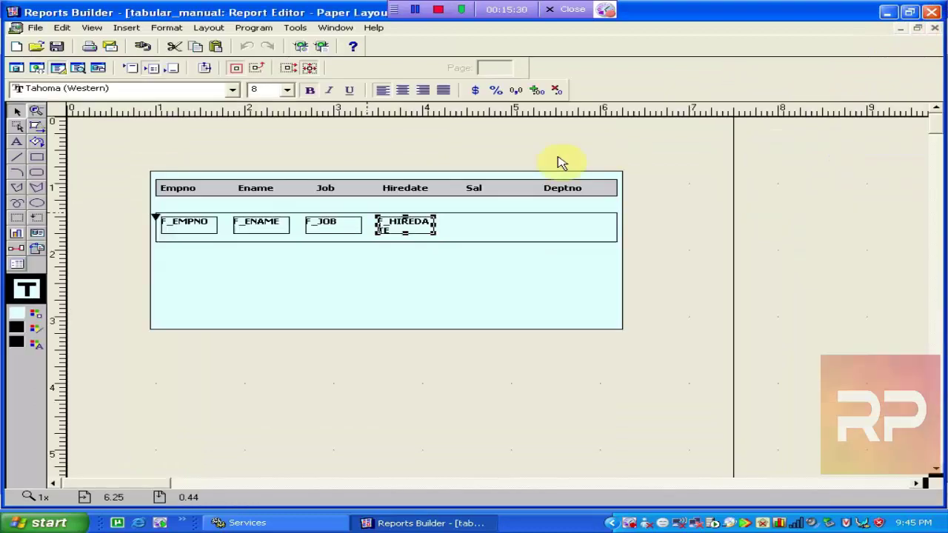
Widen the F_HIREDATE field to about 0.94 so its name fits on one line beneath the Hiredate label.
click(432, 230)
drag(437, 232, 451, 232)
click(413, 190)
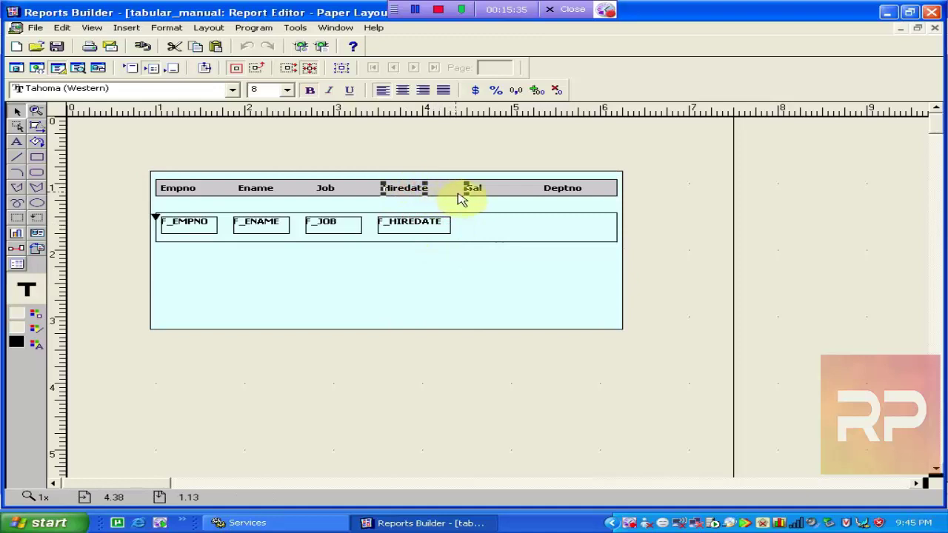
click(444, 231)
drag(449, 228, 461, 229)
click(469, 194)
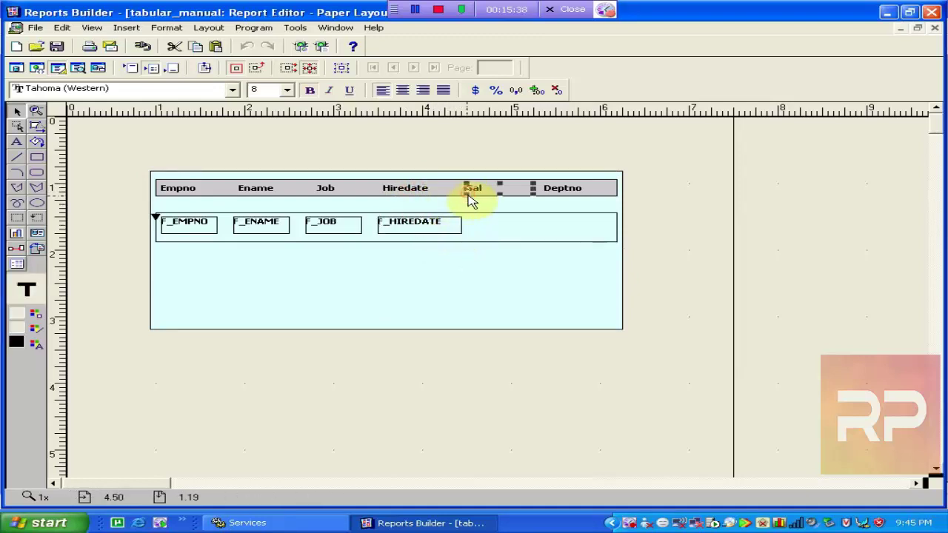
Duplicate the F_HIREDATE field and place the copy beneath the Sal label, level with the other fields.
click(433, 232)
key(ctrl+d)
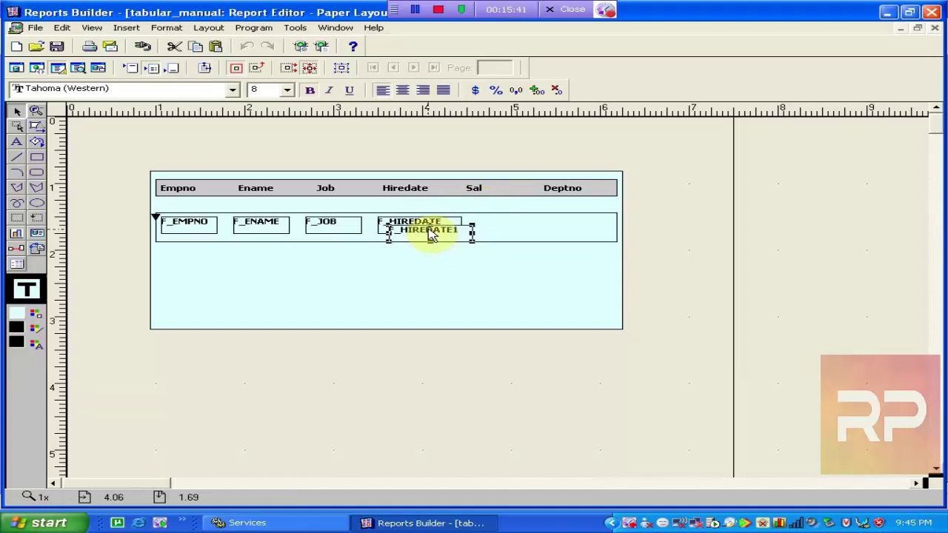
drag(429, 233, 501, 229)
click(478, 189)
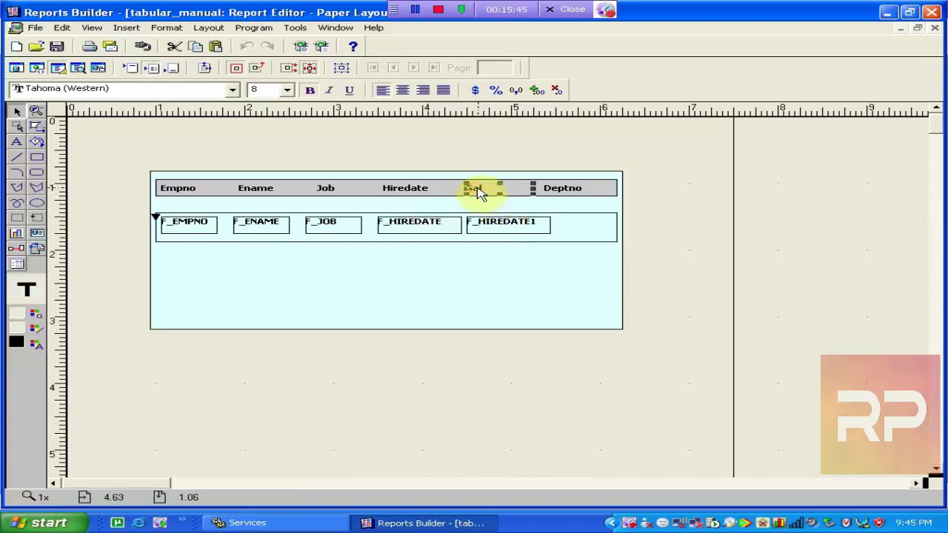
Narrow the copied field beneath the Sal label to a width of about 0.81.
click(502, 230)
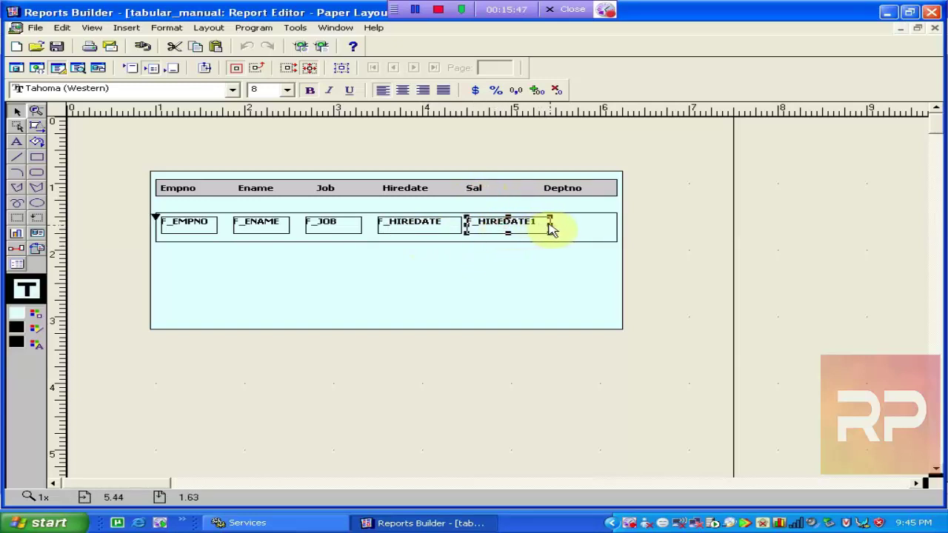
drag(548, 224, 541, 223)
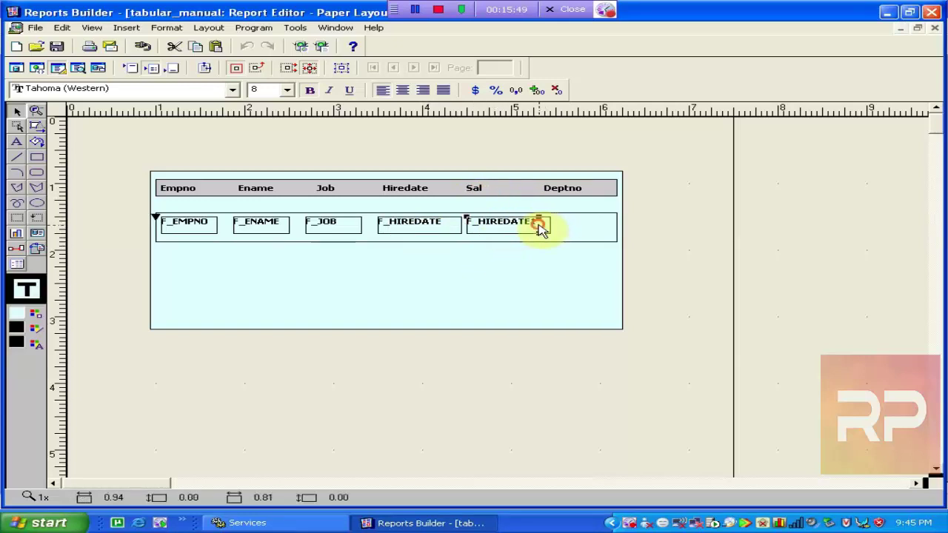
click(436, 229)
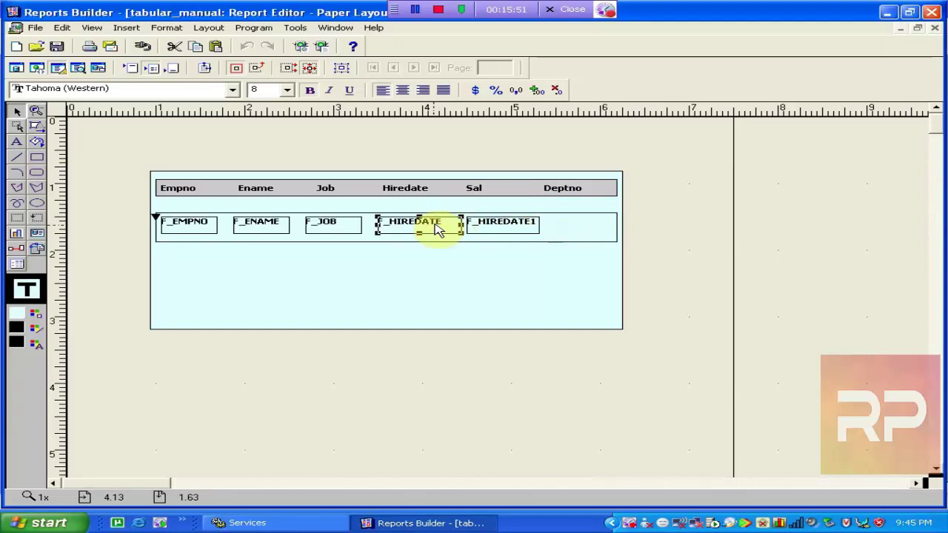